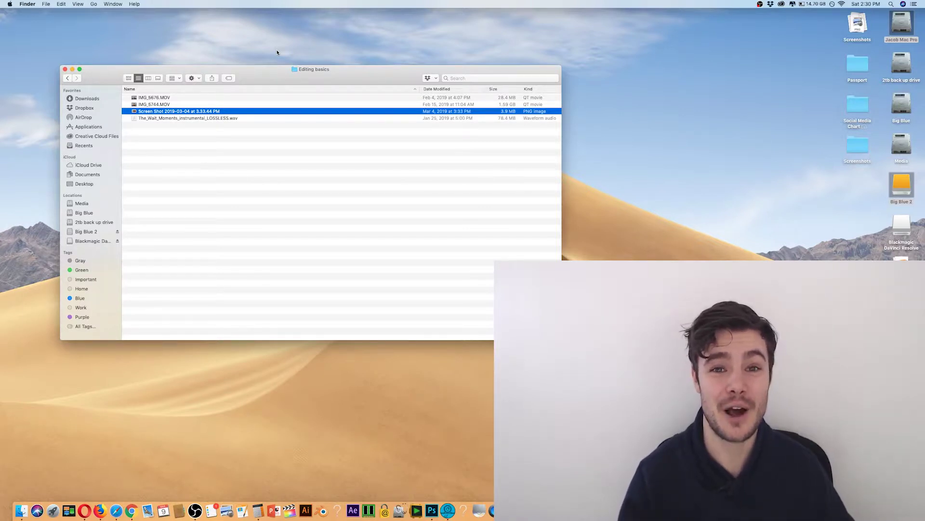
Open Firefox and move its window higher on the desktop
{"action": "left_click", "coordinate": [98, 506]}
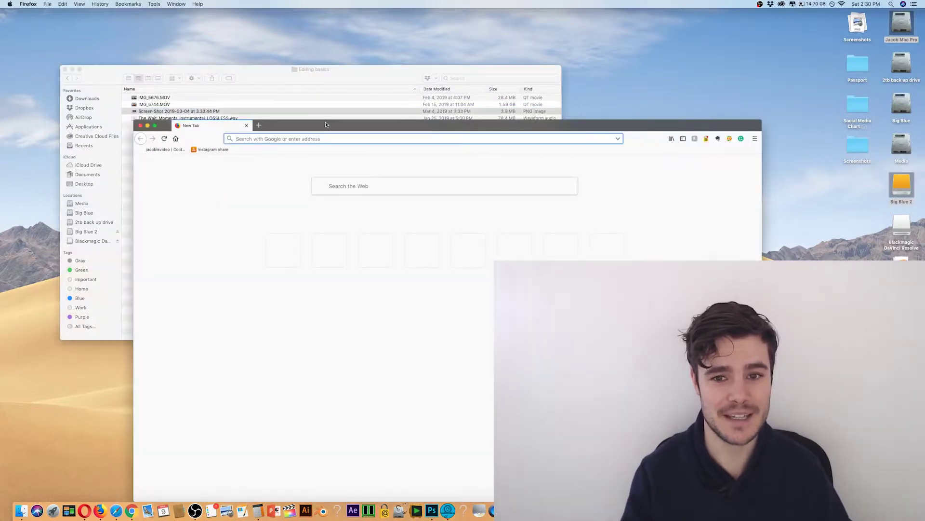
{"action": "left_click_drag", "start_coordinate": [327, 125], "coordinate": [348, 74]}
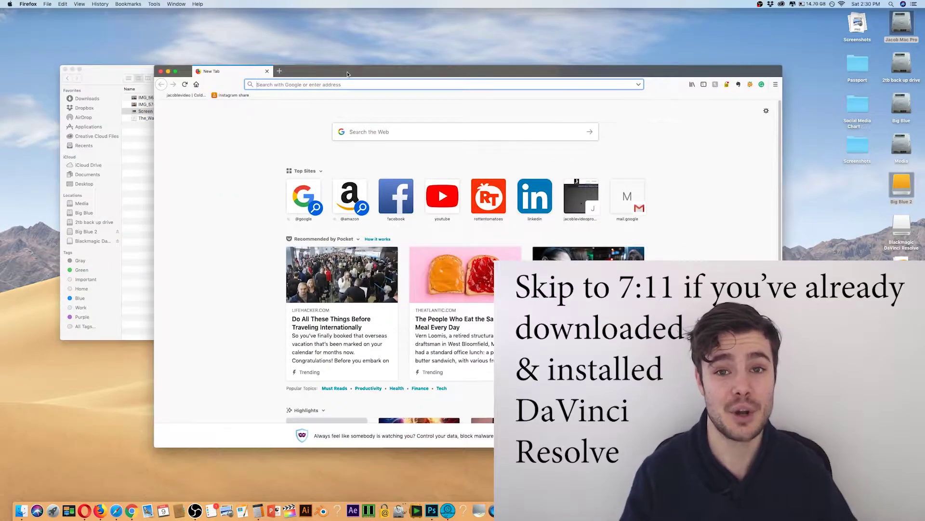
{"action": "type", "text": "b"}
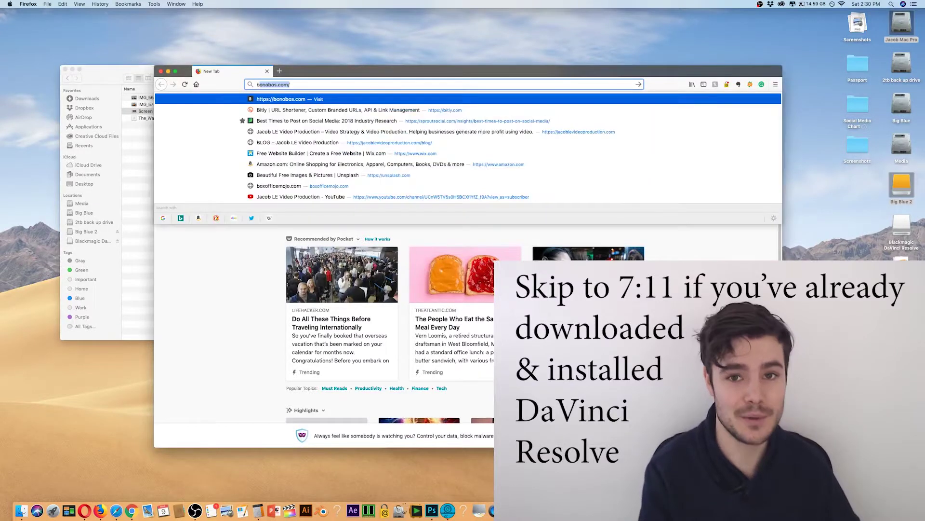
{"action": "key", "text": "BackSpace"}
{"action": "key", "text": "BackSpace"}
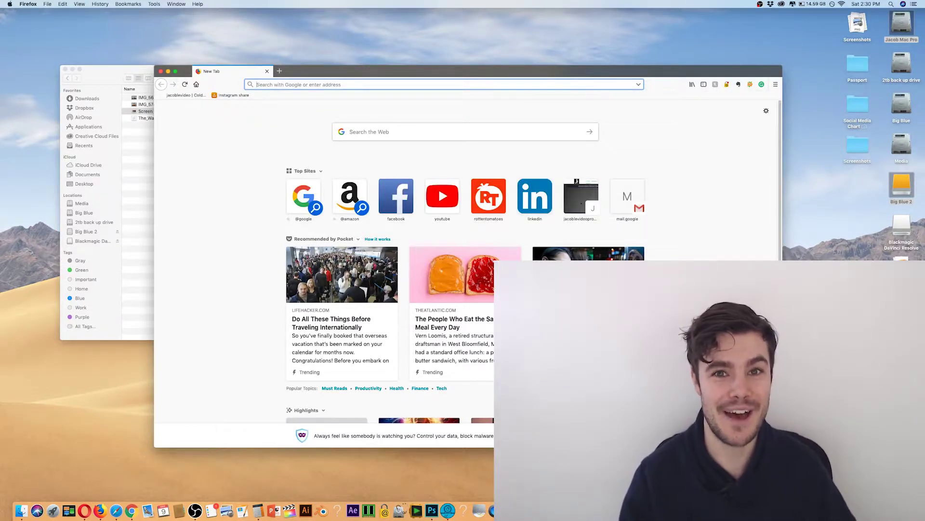
{"action": "type", "text": "black"}
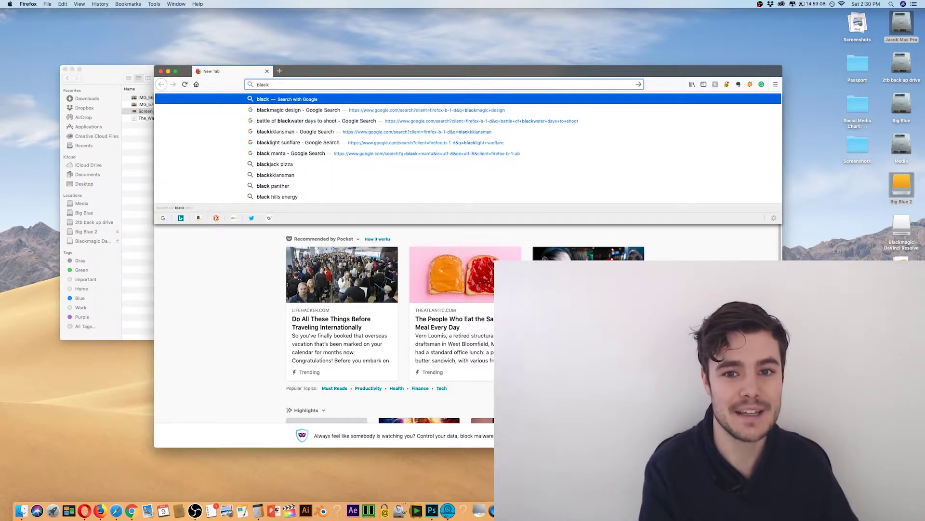
{"action": "key", "text": "BackSpace"}
{"action": "key", "text": "BackSpace"}
{"action": "key", "text": "BackSpace"}
{"action": "key", "text": "BackSpace"}
{"action": "key", "text": "BackSpace"}
Search the web for "davinci resolve"
{"action": "type", "text": "davic"}
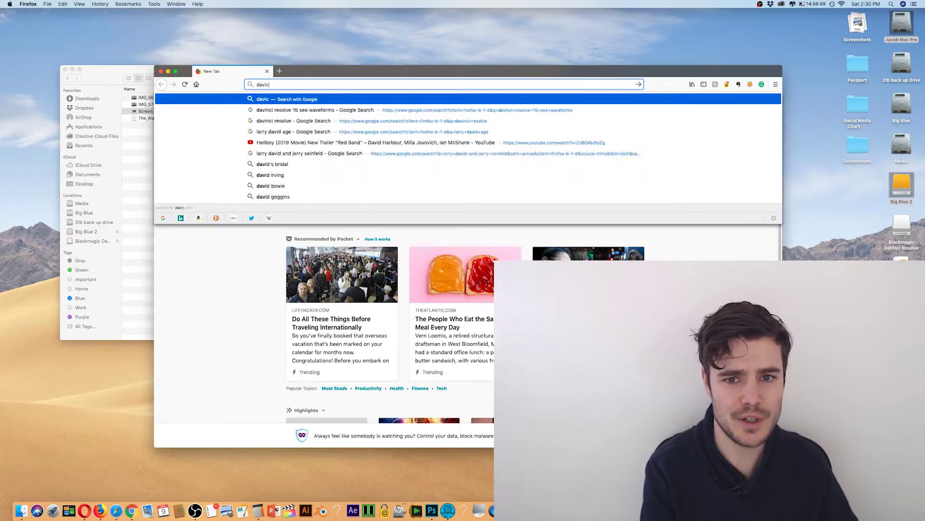
{"action": "key", "text": "BackSpace"}
{"action": "type", "text": "n"}
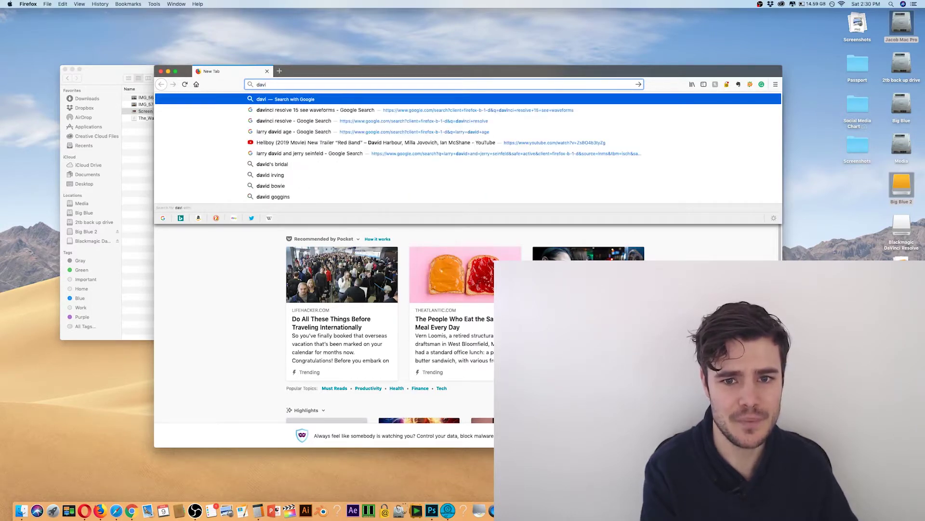
{"action": "type", "text": "ci resolve"}
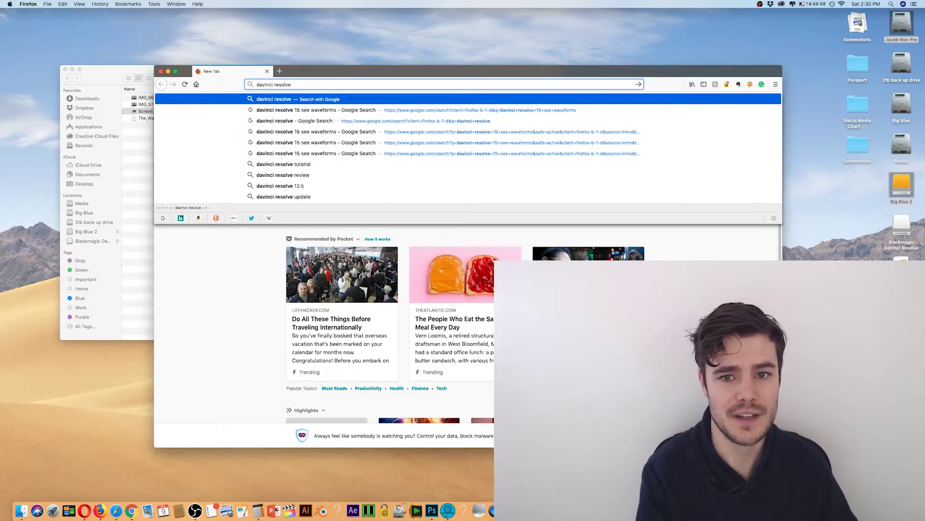
{"action": "key", "text": "Return"}
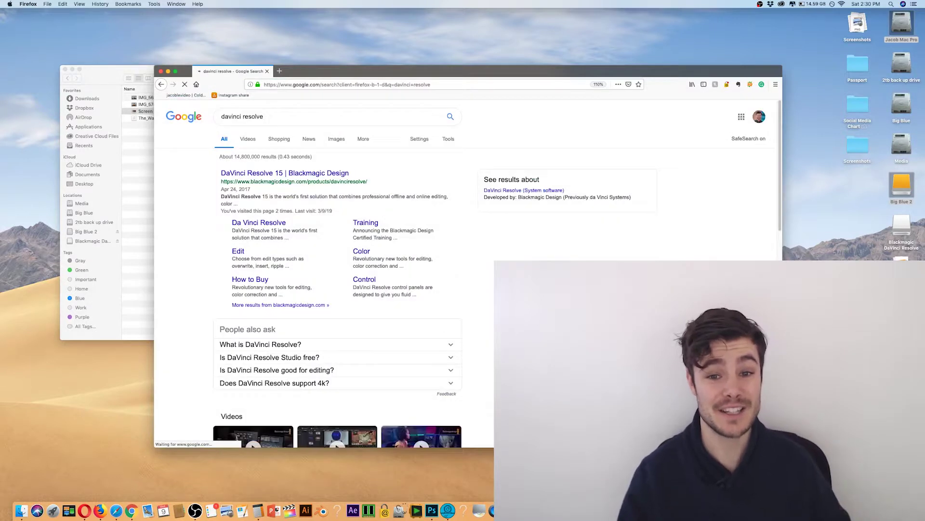
Open Blackmagic Design's DaVinci Resolve 15 page and request the download of the free version
{"action": "left_click_drag", "start_coordinate": [365, 71], "coordinate": [365, 49]}
{"action": "left_click", "coordinate": [299, 153]}
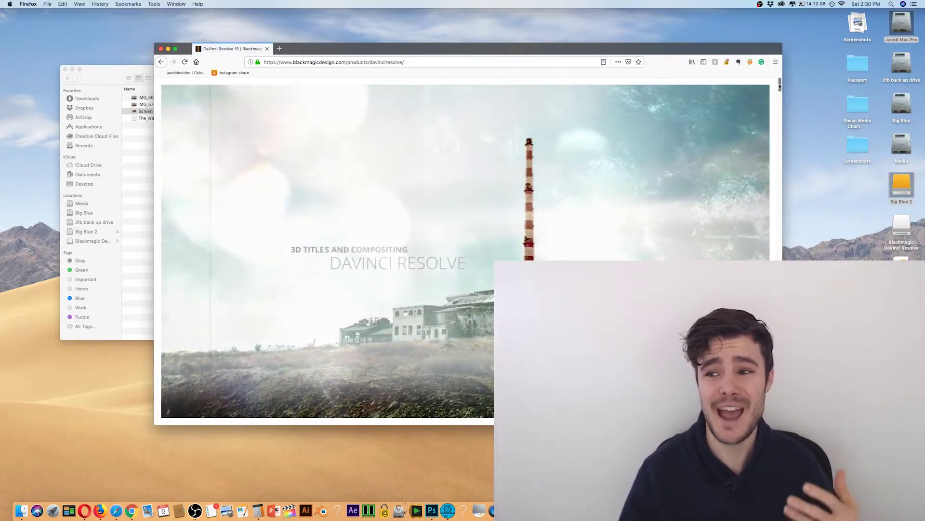
{"action": "left_click_drag", "start_coordinate": [780, 87], "coordinate": [779, 402]}
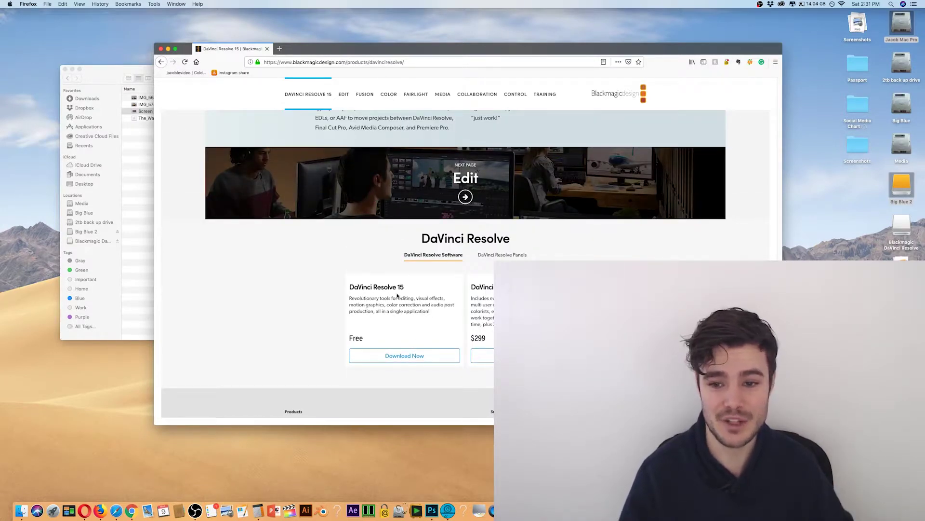
{"action": "left_click", "coordinate": [398, 355]}
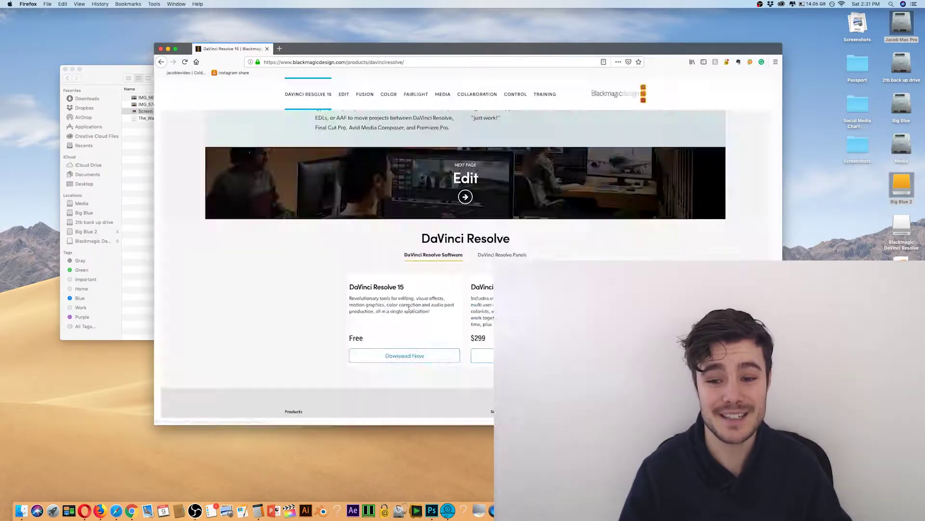
{"action": "left_click", "coordinate": [414, 312]}
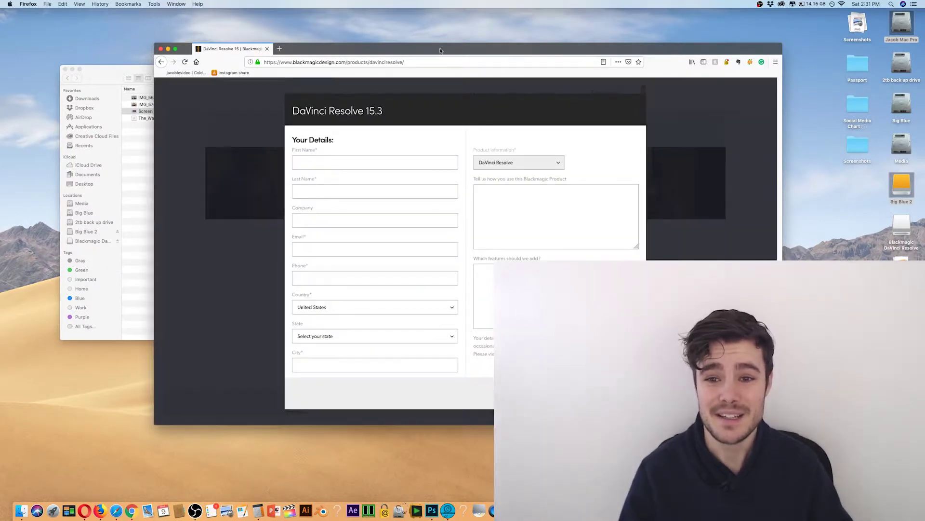
Enter the first and last name in the registration form, using the autofill suggestion to complete the e-mail and phone fields
{"action": "left_click", "coordinate": [325, 156]}
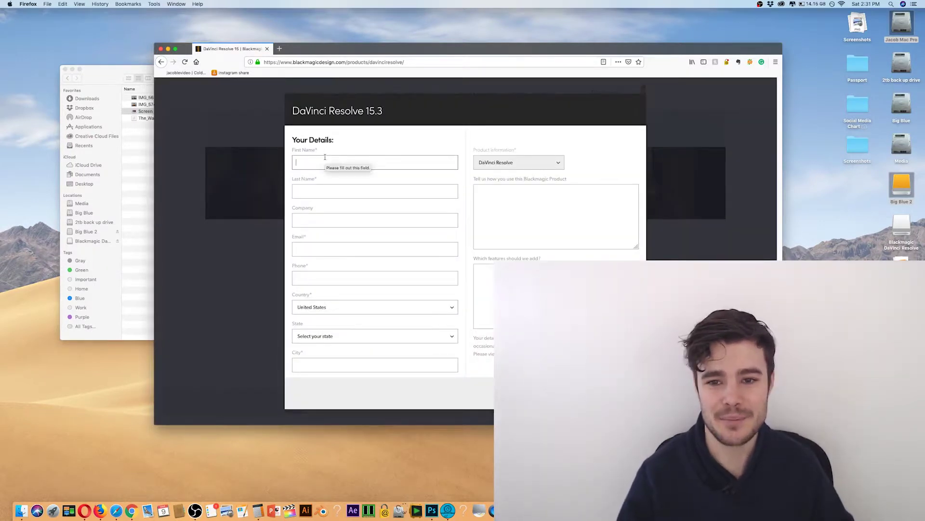
{"action": "type", "text": "Jake"}
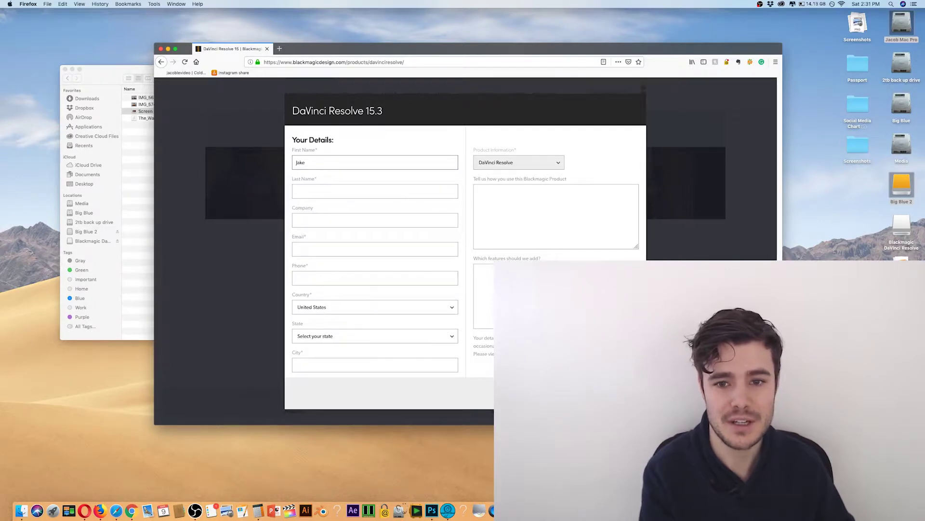
{"action": "key", "text": "Tab"}
{"action": "type", "text": "L"}
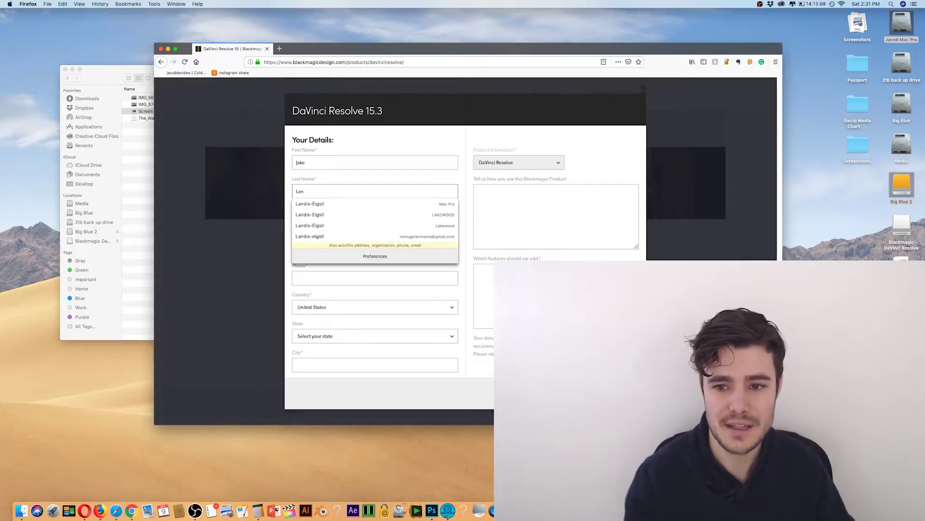
{"action": "type", "text": "an"}
{"action": "left_click", "coordinate": [334, 203]}
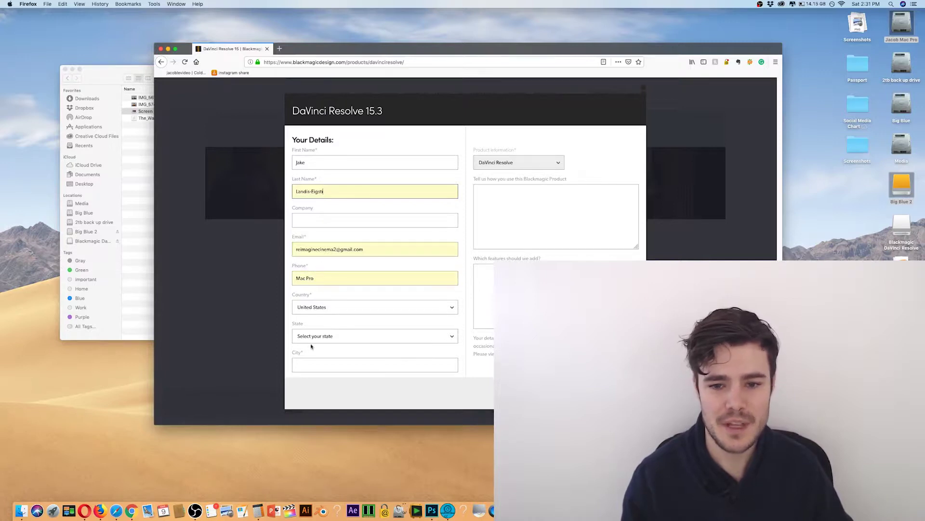
Fill in the city, select the state, and submit the registration form to start the download
{"action": "left_click", "coordinate": [310, 365]}
{"action": "type", "text": "Lakewoo"}
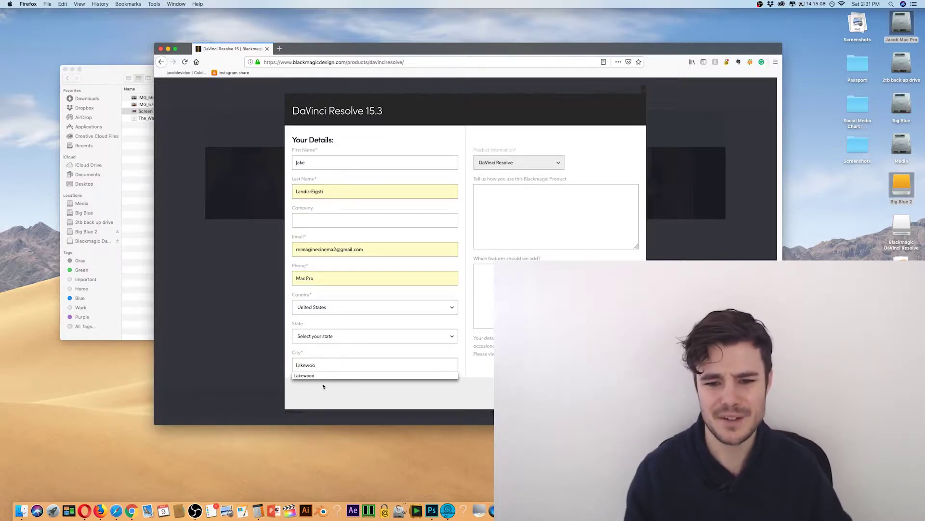
{"action": "left_click", "coordinate": [321, 378]}
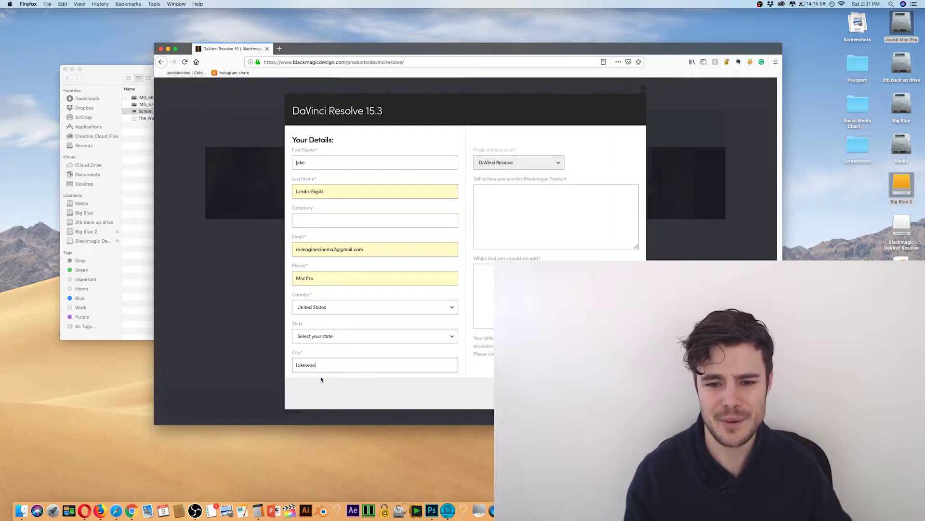
{"action": "left_click", "coordinate": [354, 341]}
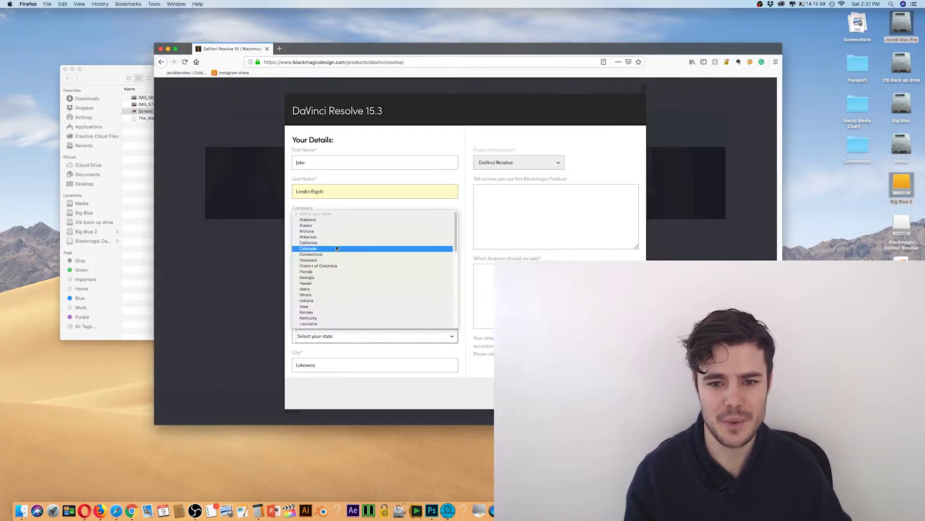
{"action": "left_click", "coordinate": [337, 248]}
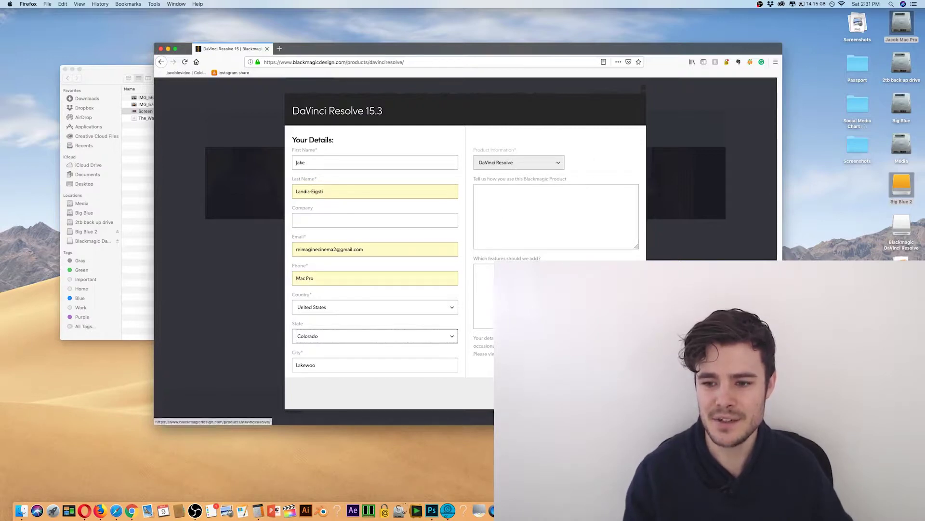
{"action": "left_click", "coordinate": [602, 393]}
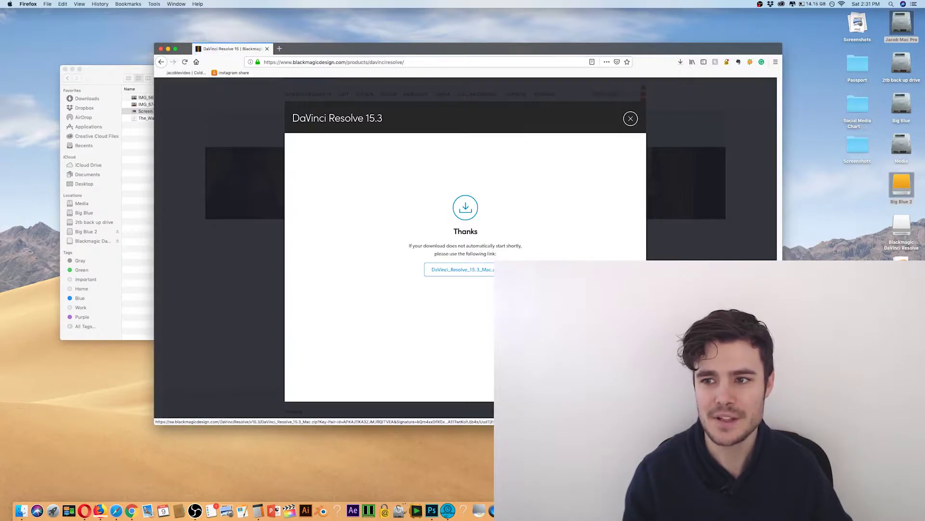
Check the progress of the DaVinci Resolve 15.3 download and close the thank-you dialog
{"action": "left_click", "coordinate": [682, 62]}
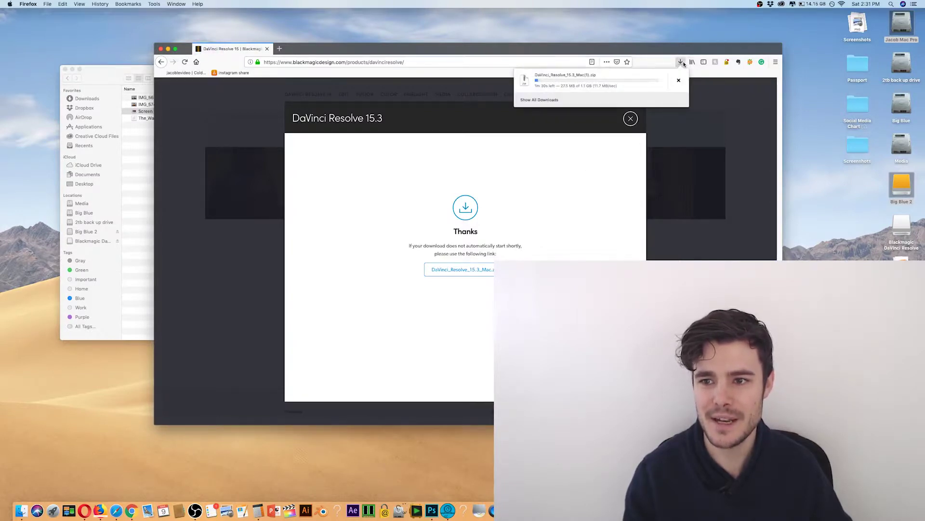
{"action": "left_click", "coordinate": [682, 63]}
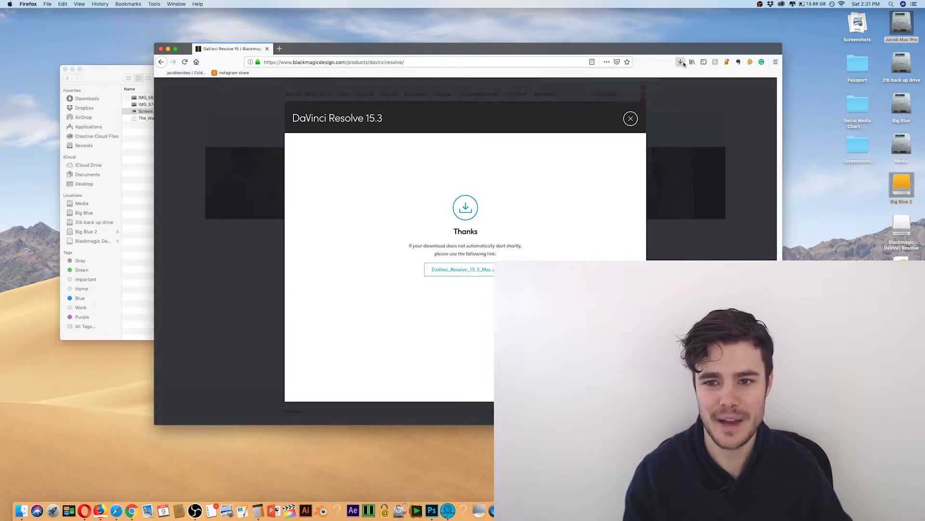
{"action": "left_click", "coordinate": [634, 118]}
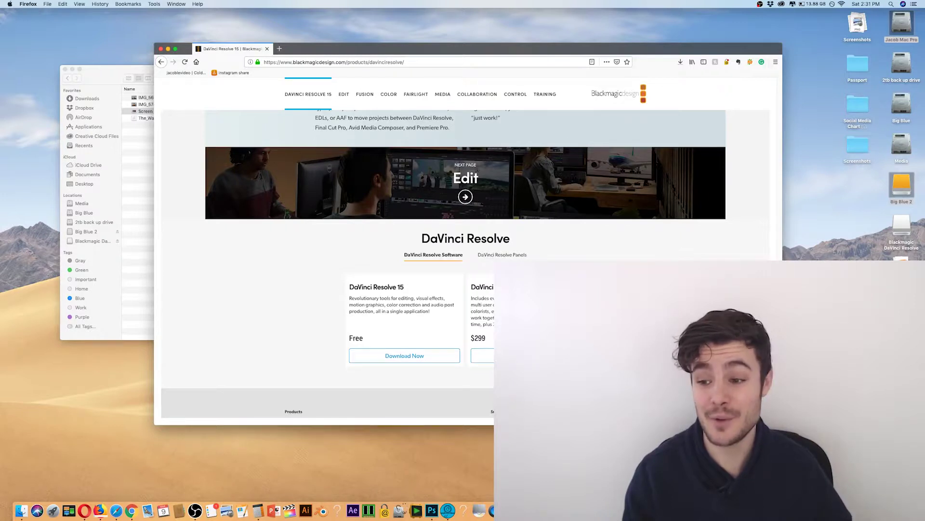
Look through the DaVinci Resolve product page and check the download's progress again
{"action": "scroll", "coordinate": [444, 265], "scroll_direction": "down", "scroll_amount": 5}
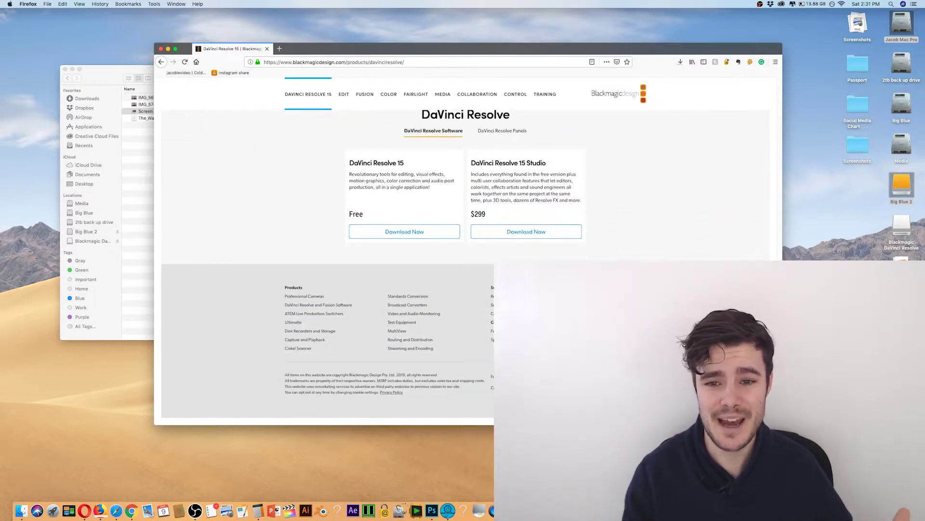
{"action": "scroll", "coordinate": [444, 265], "scroll_direction": "up", "scroll_amount": 4}
{"action": "scroll", "coordinate": [444, 265], "scroll_direction": "up", "scroll_amount": 10}
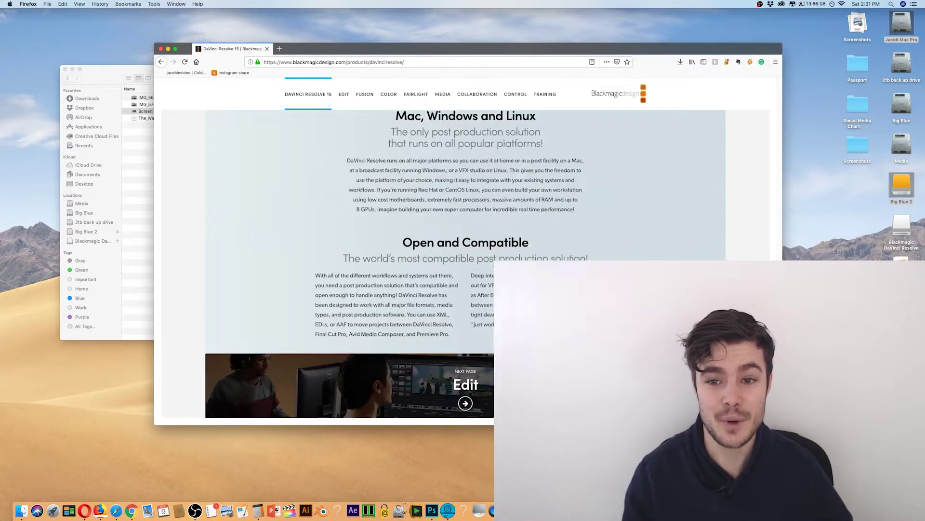
{"action": "scroll", "coordinate": [444, 265], "scroll_direction": "up", "scroll_amount": 1}
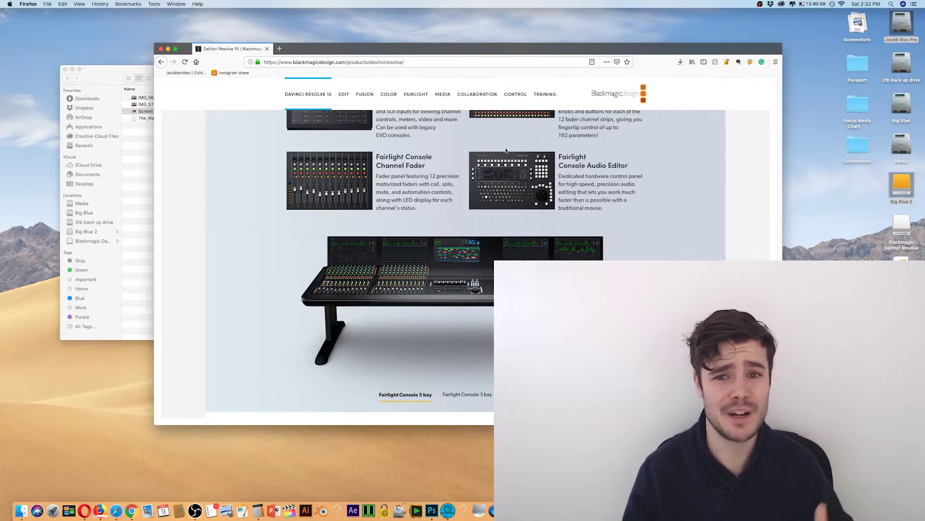
{"action": "left_click_drag", "start_coordinate": [451, 50], "coordinate": [480, 61]}
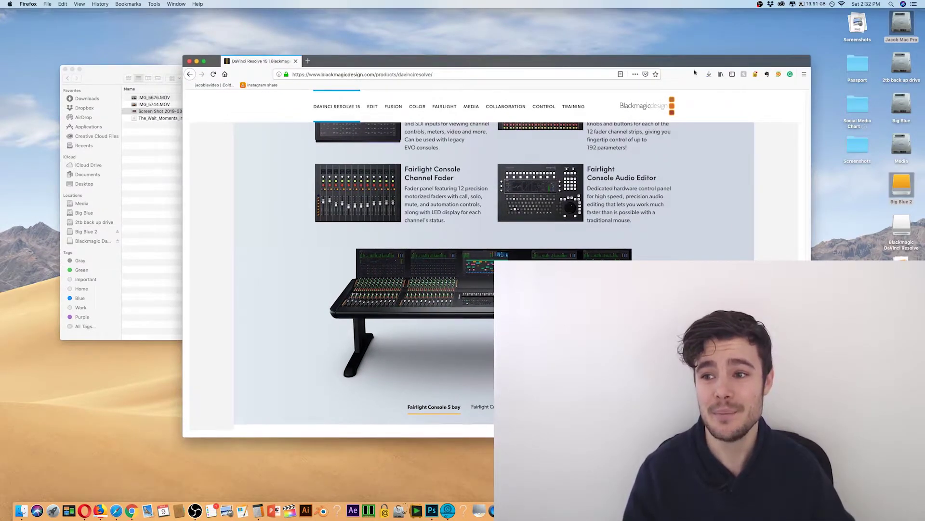
{"action": "left_click", "coordinate": [711, 74]}
{"action": "left_click", "coordinate": [711, 75]}
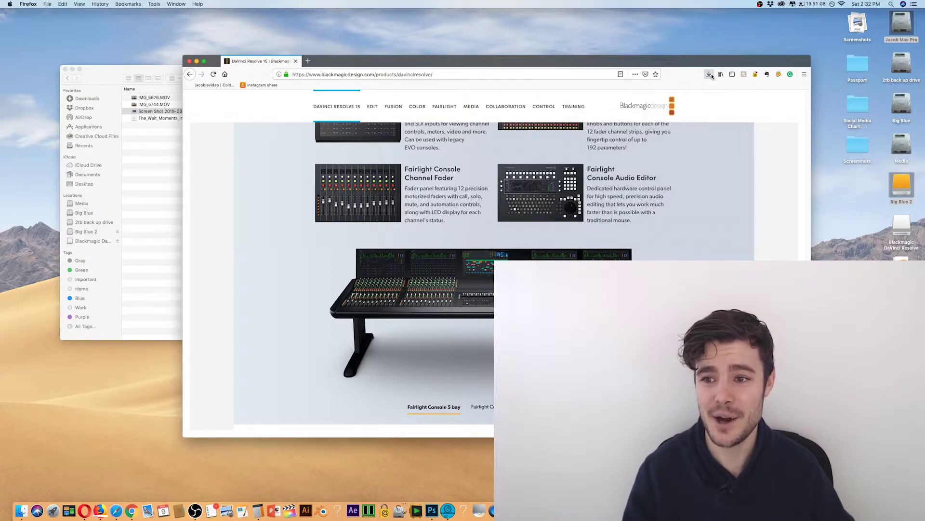
Switch to Finder and reposition the "Editing basics" folder window in front of the browser
{"action": "left_click", "coordinate": [160, 79]}
{"action": "left_click_drag", "start_coordinate": [166, 69], "coordinate": [162, 71]}
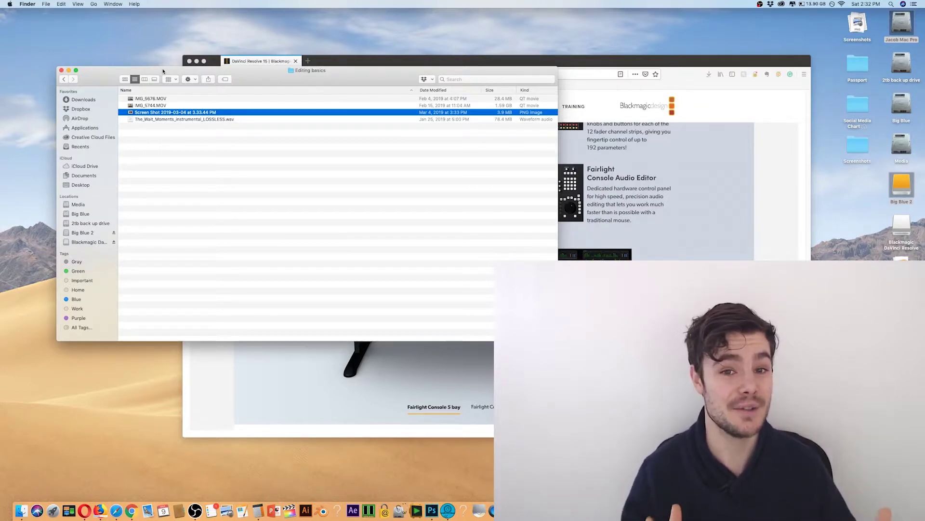
{"action": "left_click_drag", "start_coordinate": [163, 72], "coordinate": [193, 90]}
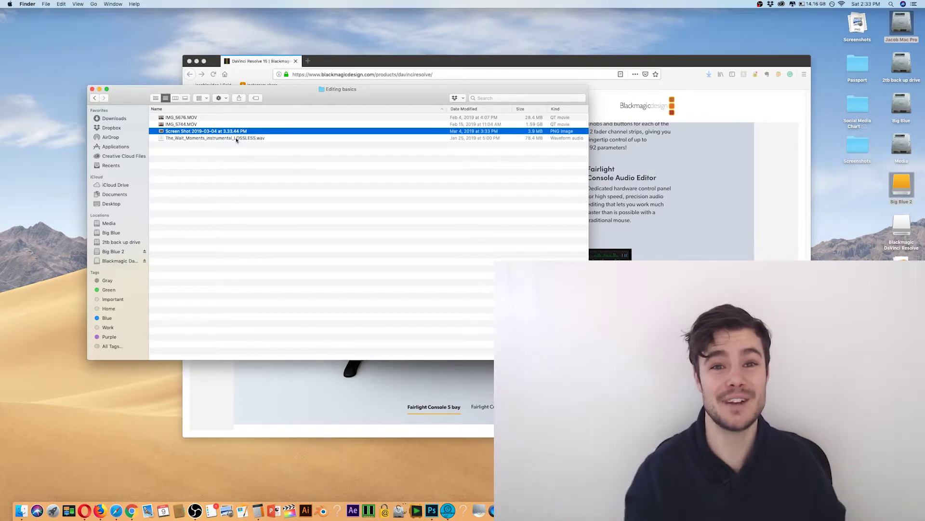
{"action": "left_click_drag", "start_coordinate": [295, 95], "coordinate": [295, 86]}
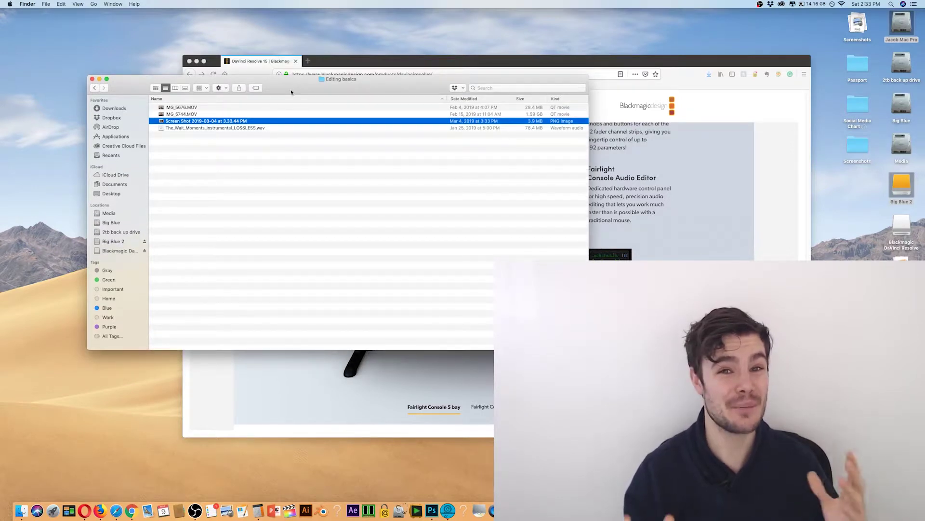
{"action": "right_click", "coordinate": [244, 155]}
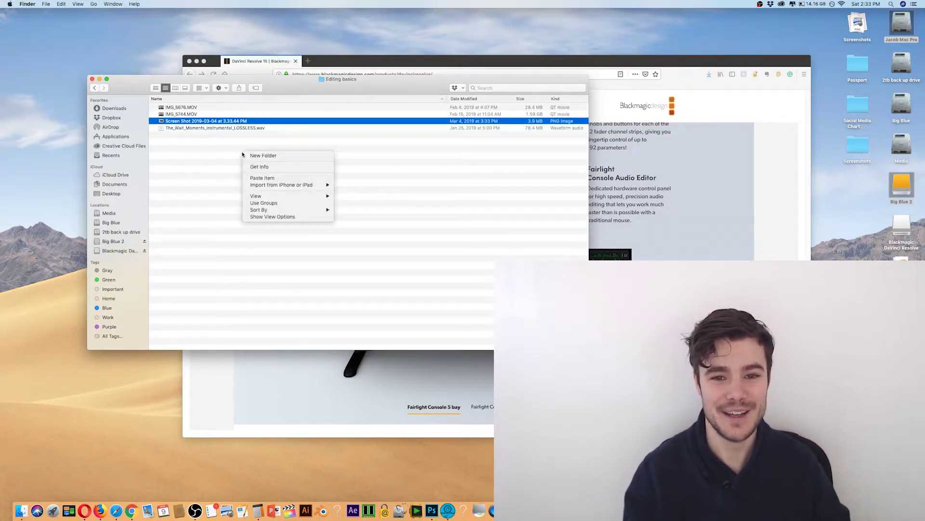
{"action": "left_click", "coordinate": [225, 156]}
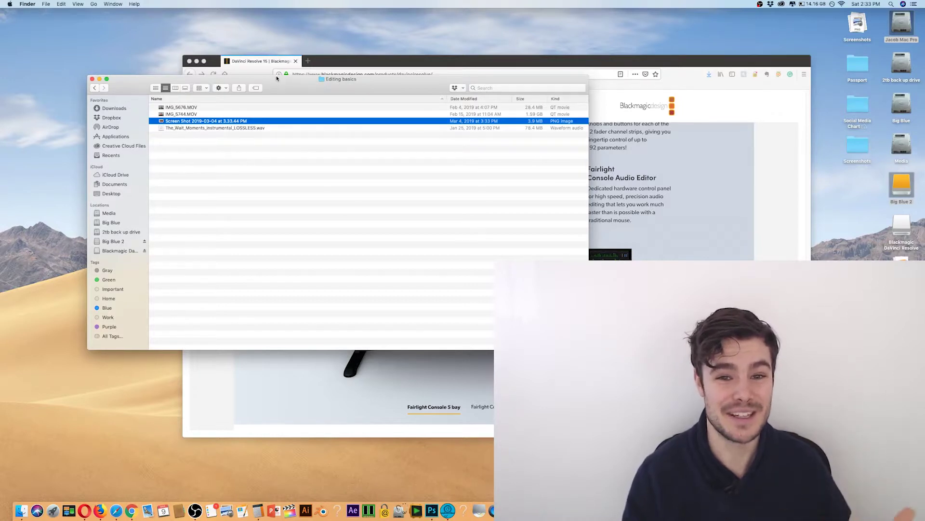
Clear the file selection in the "Editing basics" folder and move its window lower, partly beyond the browser's edge
{"action": "left_click_drag", "start_coordinate": [277, 79], "coordinate": [293, 77]}
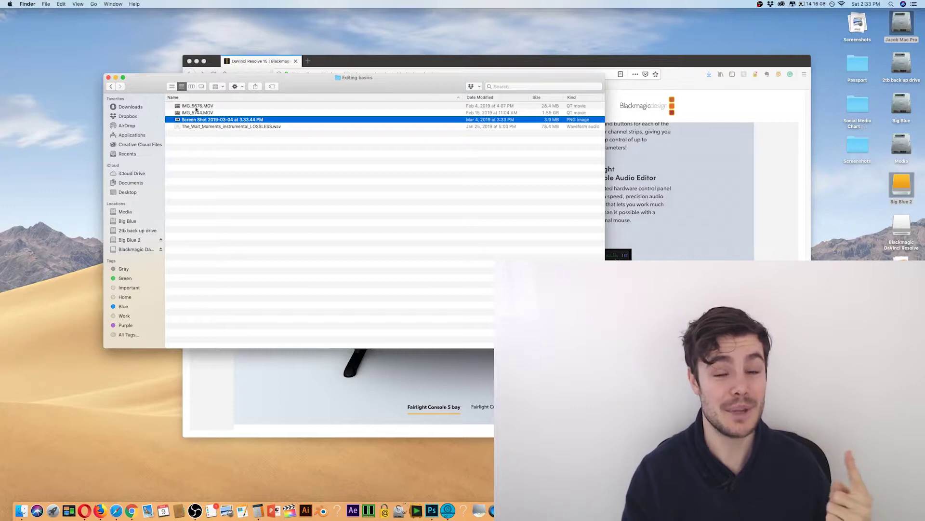
{"action": "left_click", "coordinate": [219, 141]}
{"action": "left_click_drag", "start_coordinate": [238, 79], "coordinate": [228, 75]}
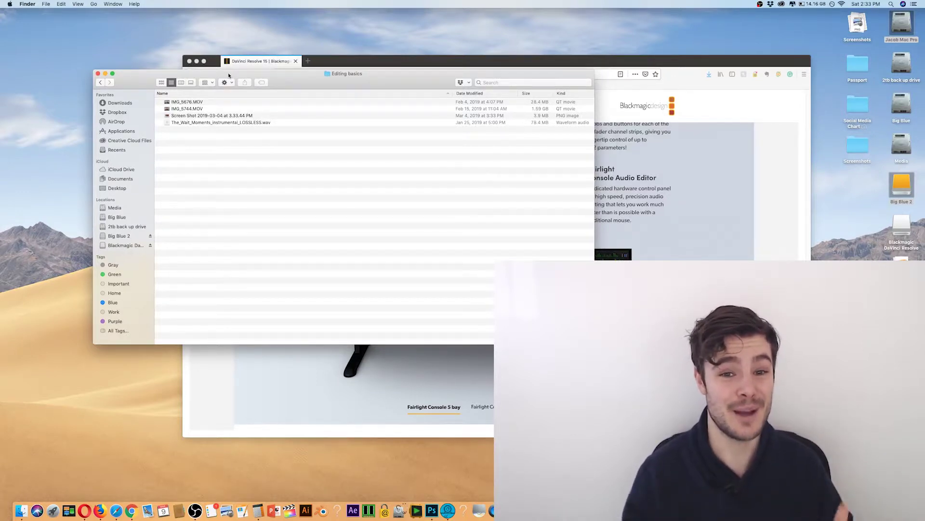
{"action": "left_click_drag", "start_coordinate": [326, 78], "coordinate": [299, 132]}
Open the completed DaVinci_Resolve_15.3_Mac(1).zip from the browser's downloads to start extracting it
{"action": "left_click", "coordinate": [710, 75]}
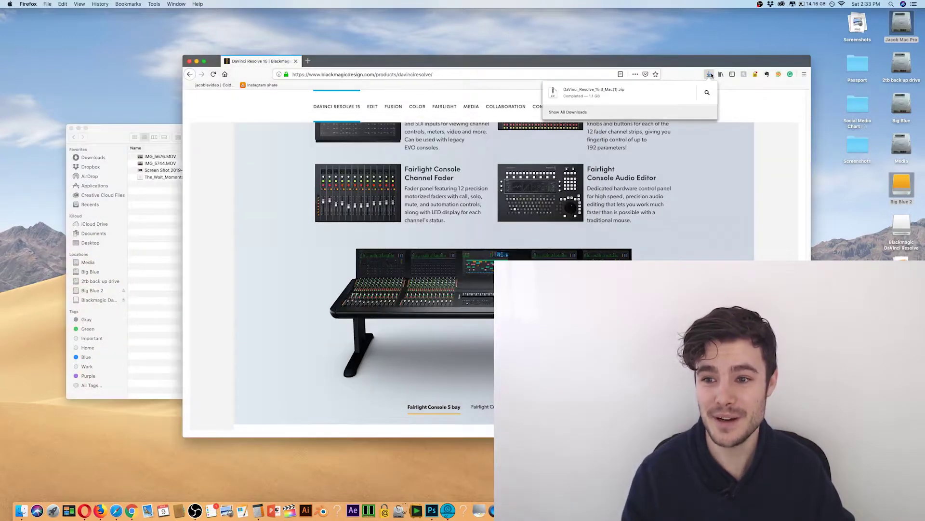
{"action": "left_click_drag", "start_coordinate": [706, 68], "coordinate": [661, 35]}
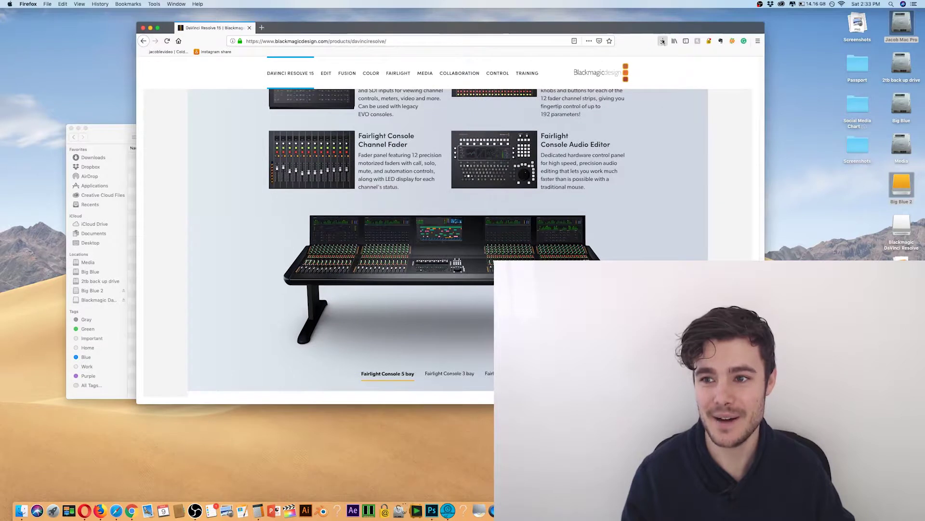
{"action": "left_click", "coordinate": [602, 59]}
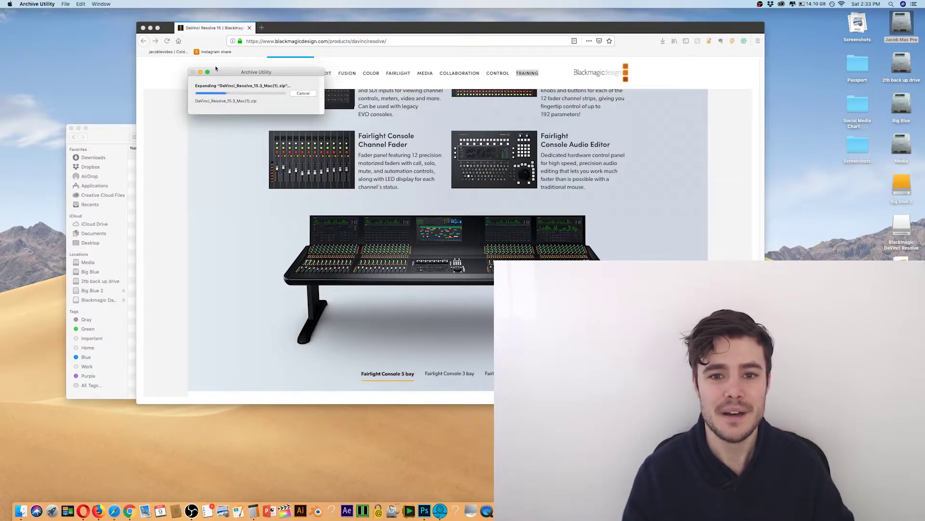
{"action": "left_click_drag", "start_coordinate": [231, 75], "coordinate": [227, 71]}
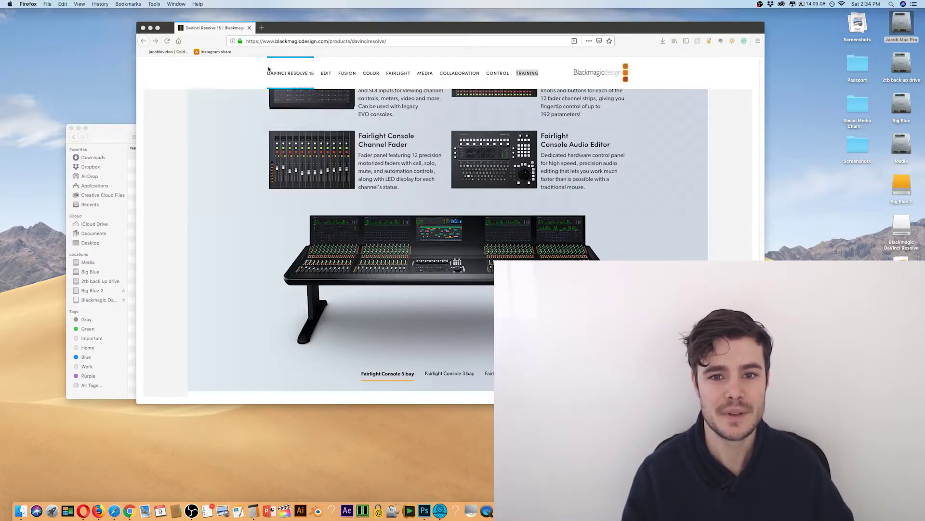
Move the browser window clear of the Downloads folder and extract DaVinci_Resolve_15.3_Mac(1).zip from there
{"action": "left_click_drag", "start_coordinate": [300, 30], "coordinate": [271, 25]}
{"action": "left_click_drag", "start_coordinate": [353, 28], "coordinate": [376, 238]}
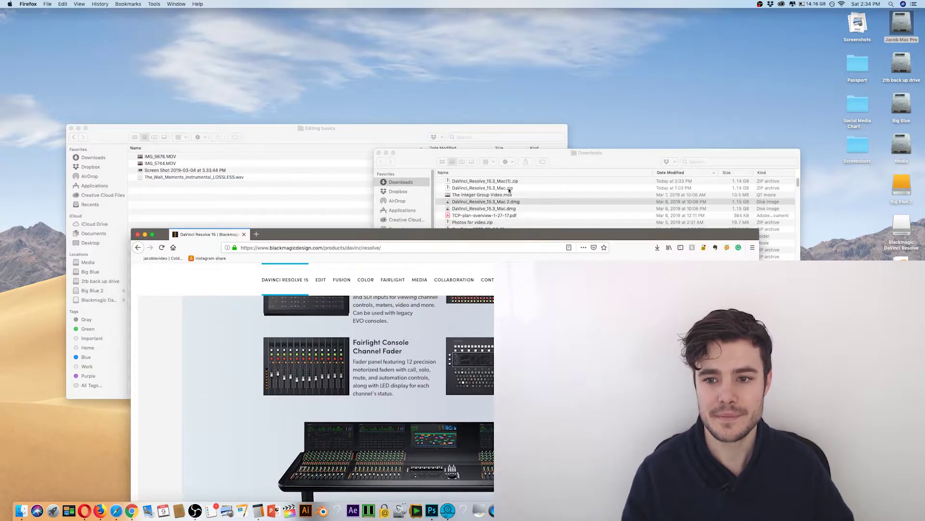
{"action": "left_click", "coordinate": [494, 183]}
{"action": "double_click", "coordinate": [494, 182]}
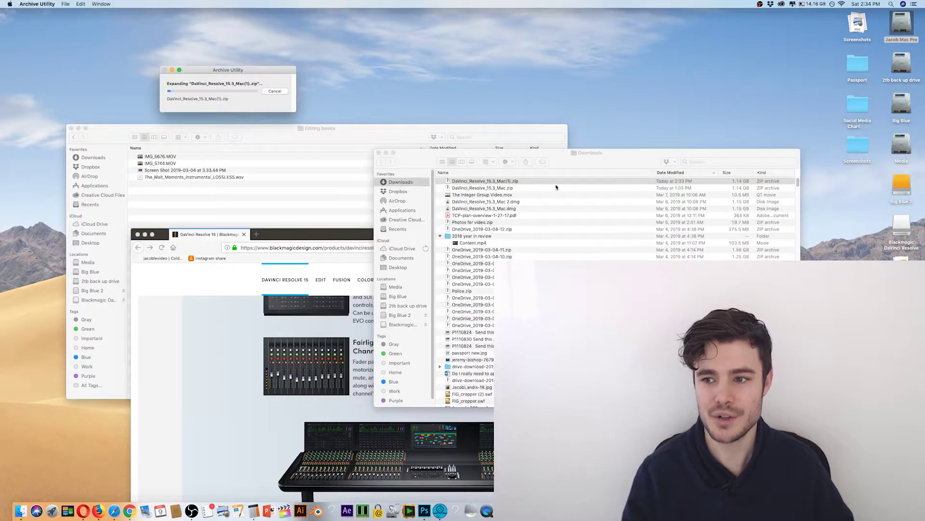
{"action": "left_click_drag", "start_coordinate": [261, 74], "coordinate": [257, 55]}
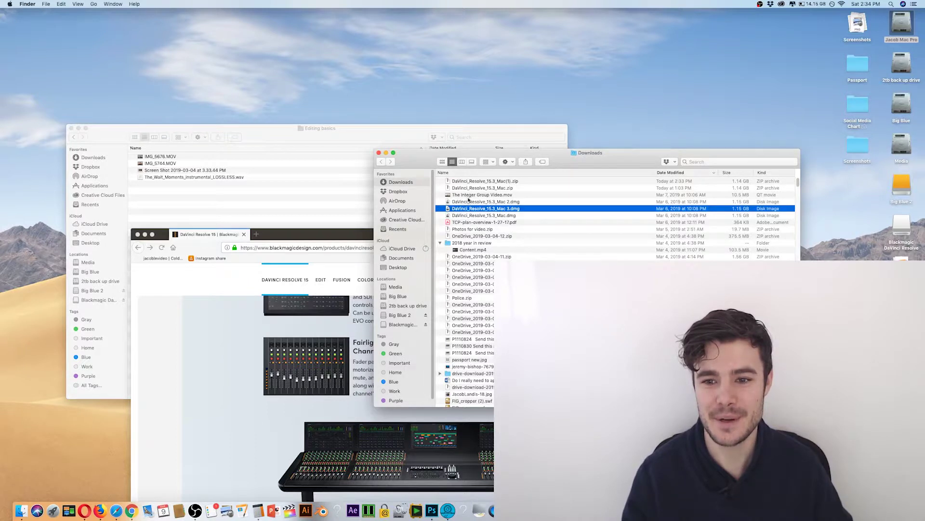
Open the disk image DaVinci_Resolve_15.3_Mac 3.dmg and place its installer window clear of the other windows
{"action": "double_click", "coordinate": [464, 208]}
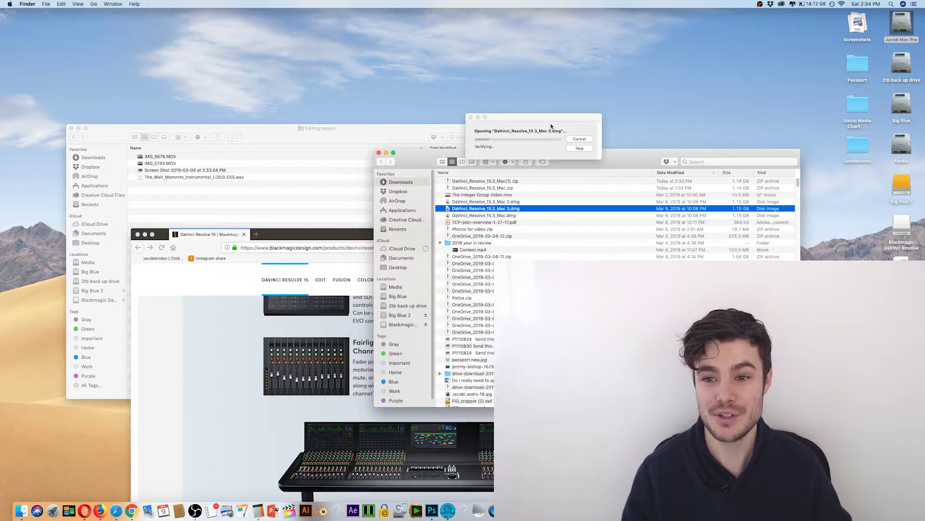
{"action": "left_click_drag", "start_coordinate": [509, 121], "coordinate": [353, 59]}
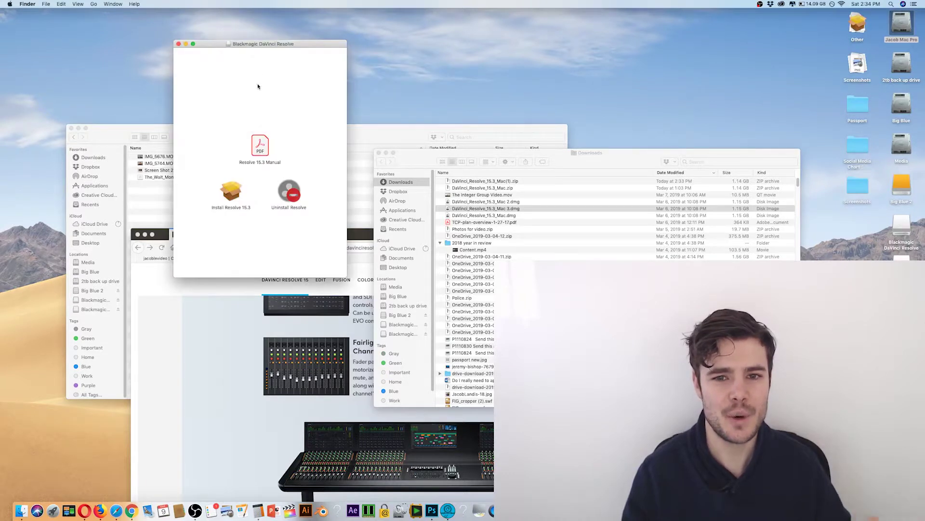
{"action": "left_click_drag", "start_coordinate": [264, 45], "coordinate": [569, 48]}
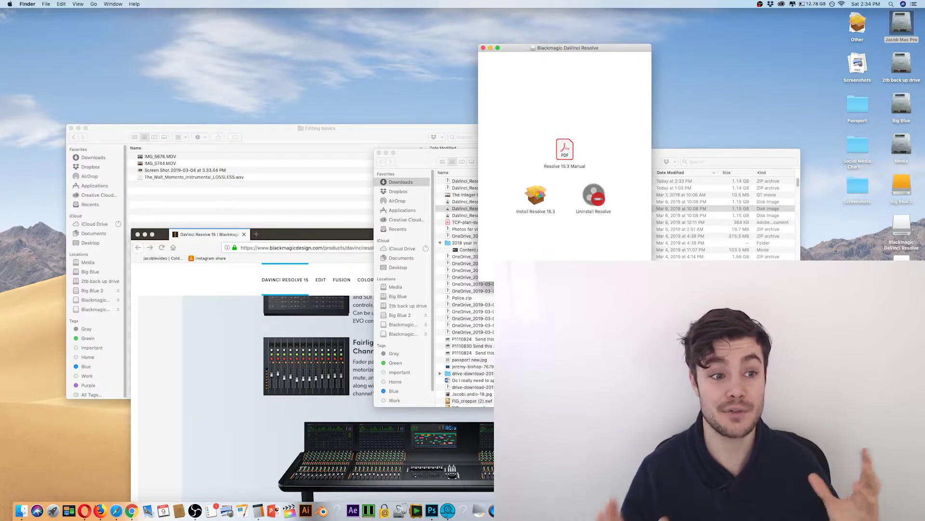
Bring the "Editing basics" folder window to the front and shift it away from the installer window
{"action": "left_click_drag", "start_coordinate": [362, 132], "coordinate": [362, 130]}
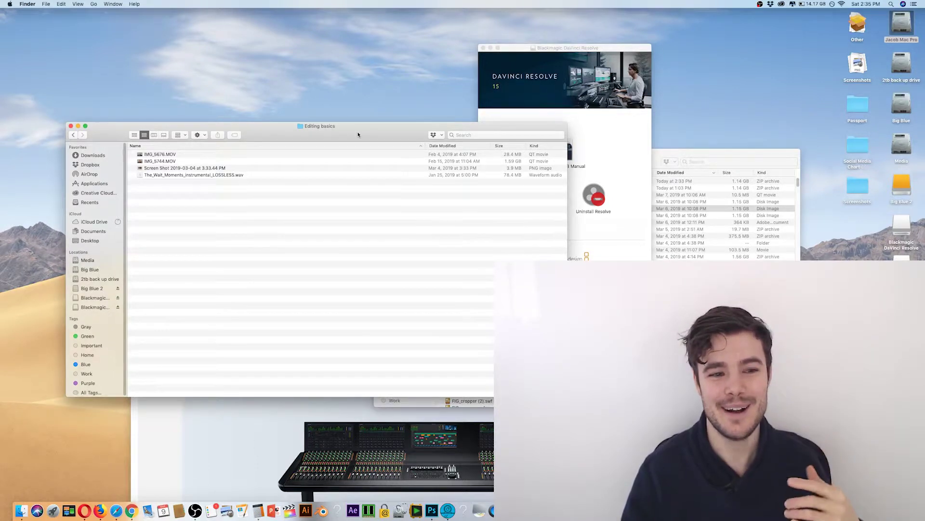
{"action": "left_click_drag", "start_coordinate": [358, 133], "coordinate": [357, 130]}
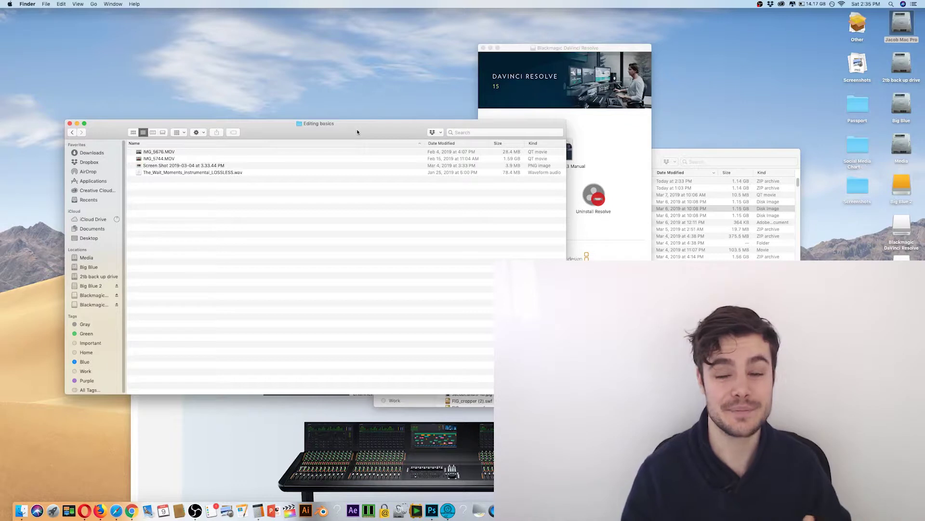
{"action": "left_click_drag", "start_coordinate": [358, 131], "coordinate": [322, 102]}
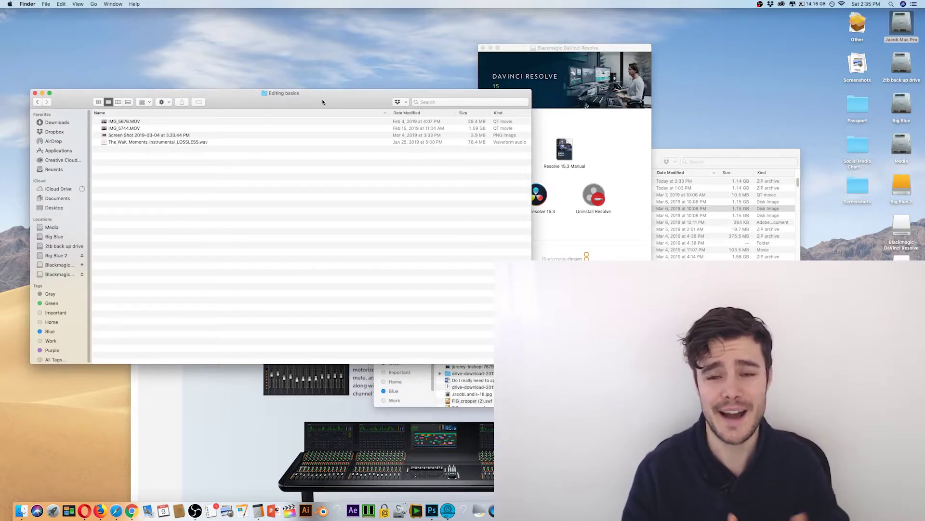
Search Spotlight for "image", view the Image Capture app, close it and return to the "Editing basics" folder
{"action": "left_click", "coordinate": [891, 3]}
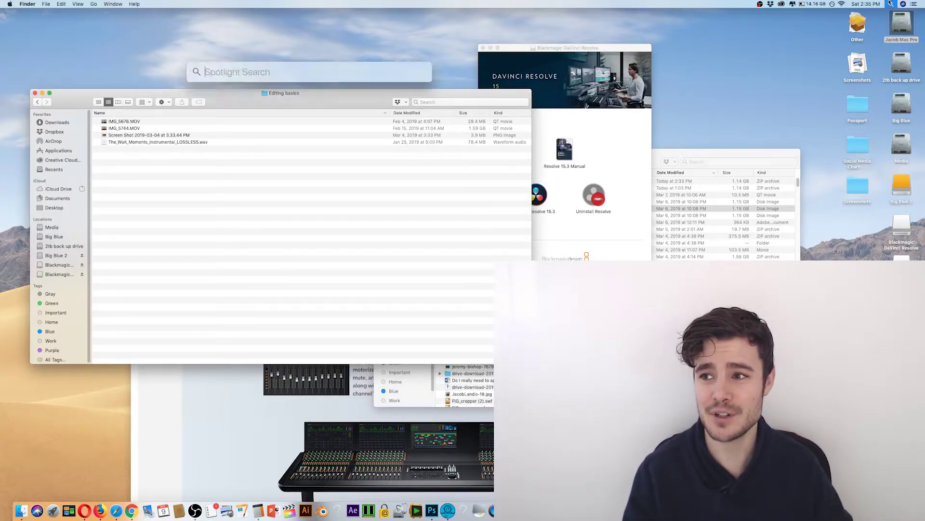
{"action": "type", "text": "image"}
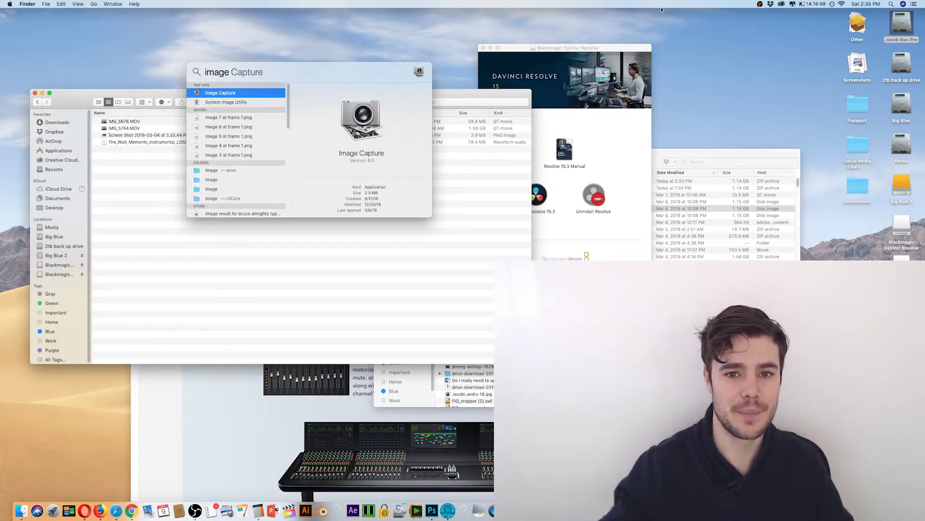
{"action": "left_click", "coordinate": [249, 96]}
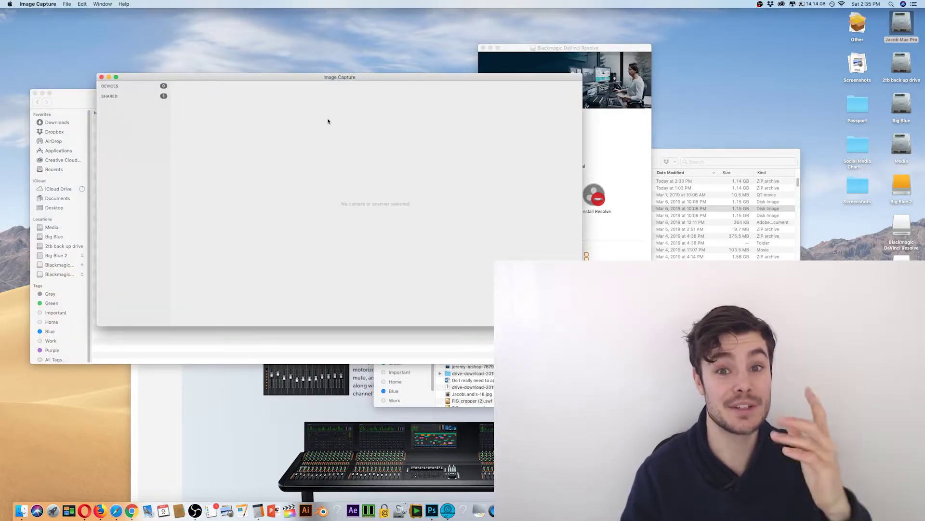
{"action": "left_click", "coordinate": [102, 77]}
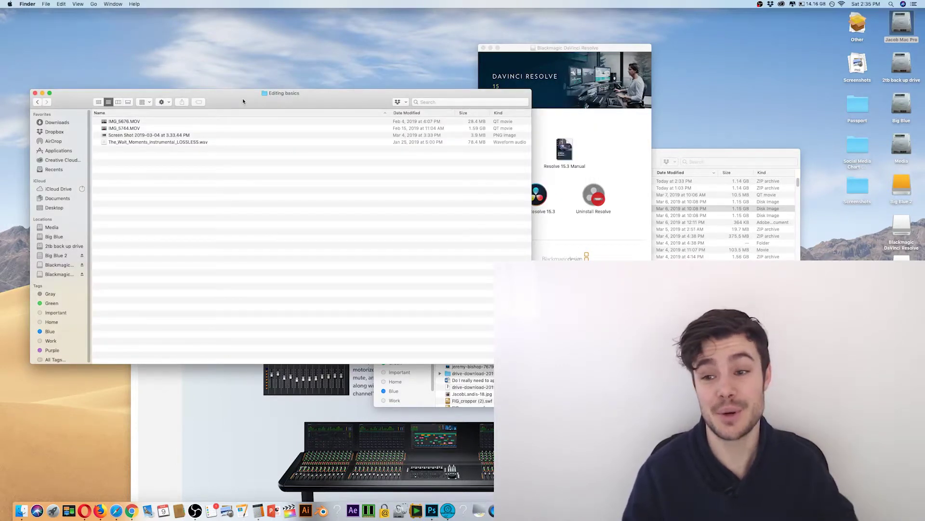
{"action": "left_click_drag", "start_coordinate": [279, 107], "coordinate": [277, 81]}
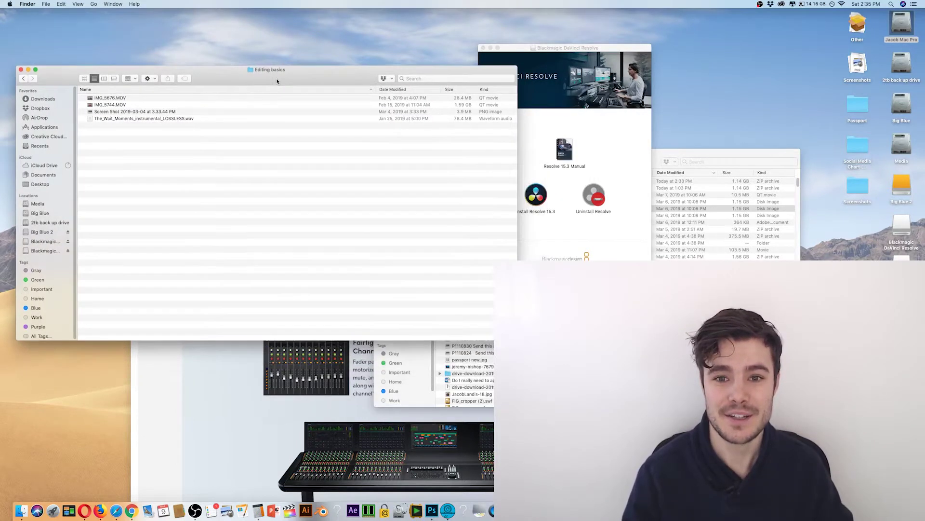
Launch Install Resolve 15.3, proceed past the introduction and Read Me, and agree to the software license
{"action": "left_click", "coordinate": [600, 81]}
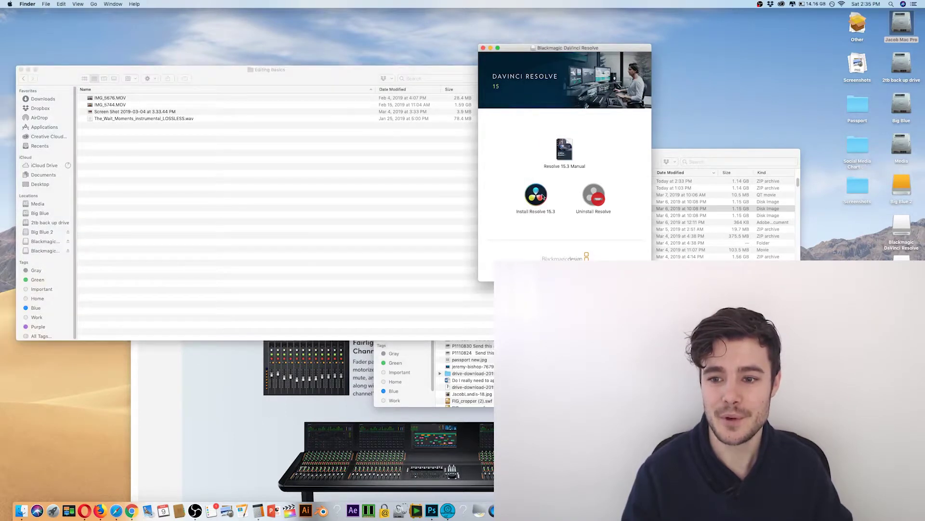
{"action": "double_click", "coordinate": [536, 195]}
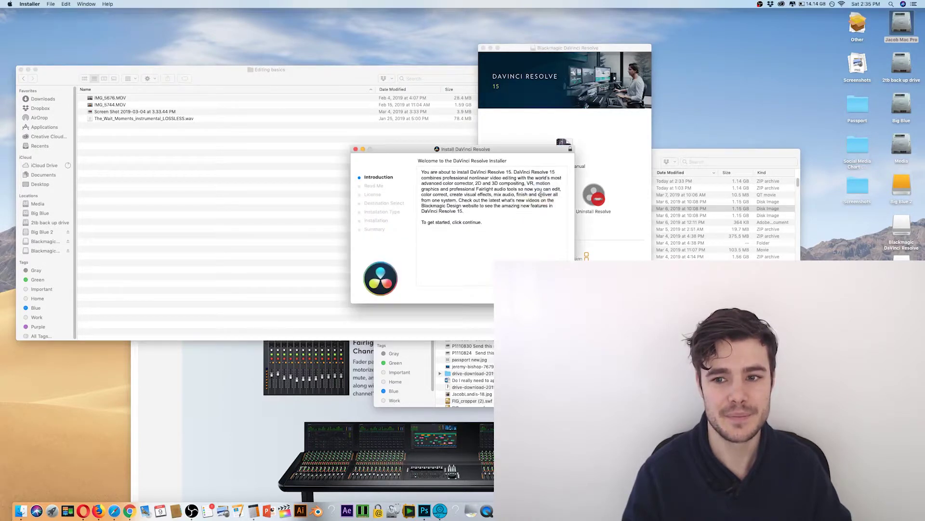
{"action": "key", "text": "Return"}
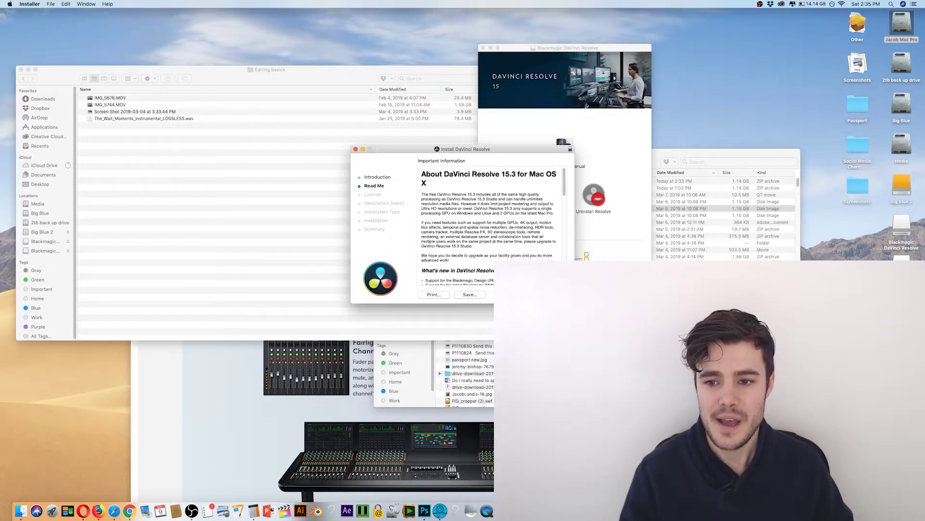
{"action": "key", "text": "Return"}
{"action": "key", "text": "Return"}
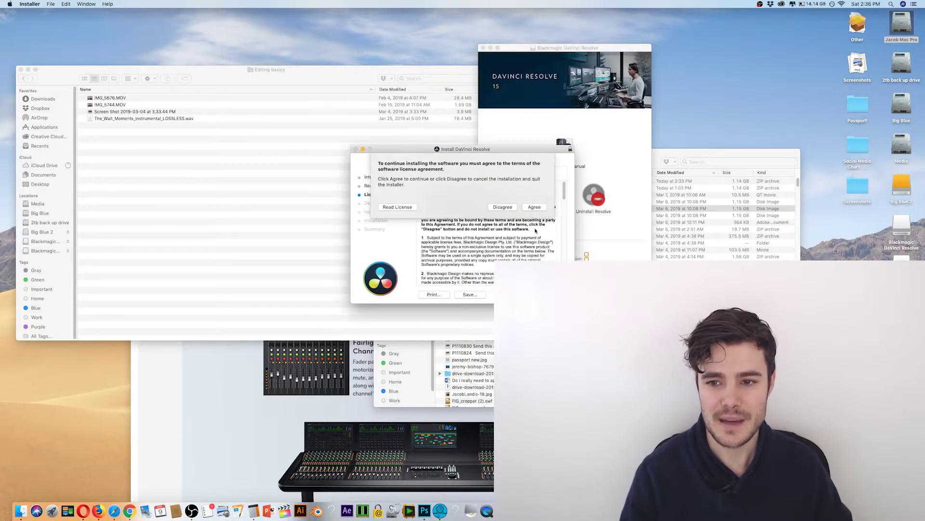
{"action": "left_click", "coordinate": [534, 207]}
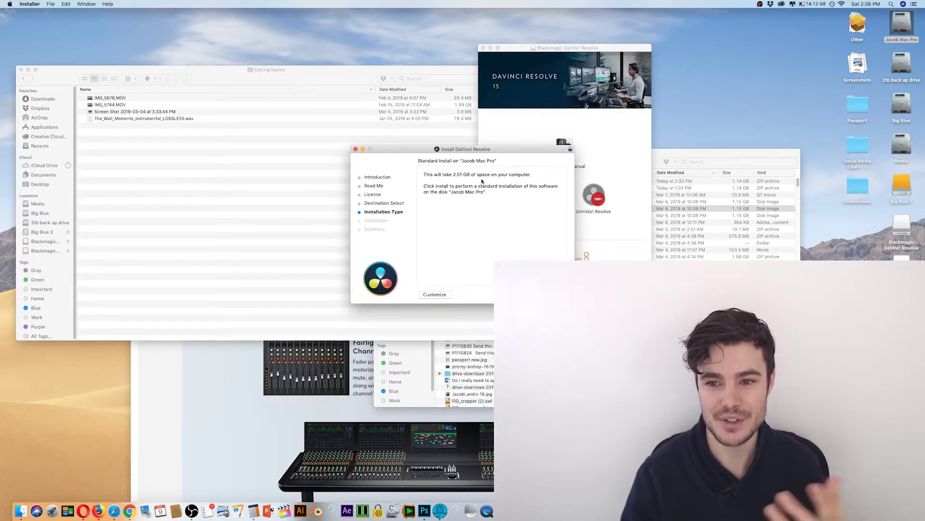
Start the standard installation of DaVinci Resolve and authorize it with the account password
{"action": "left_click", "coordinate": [552, 294]}
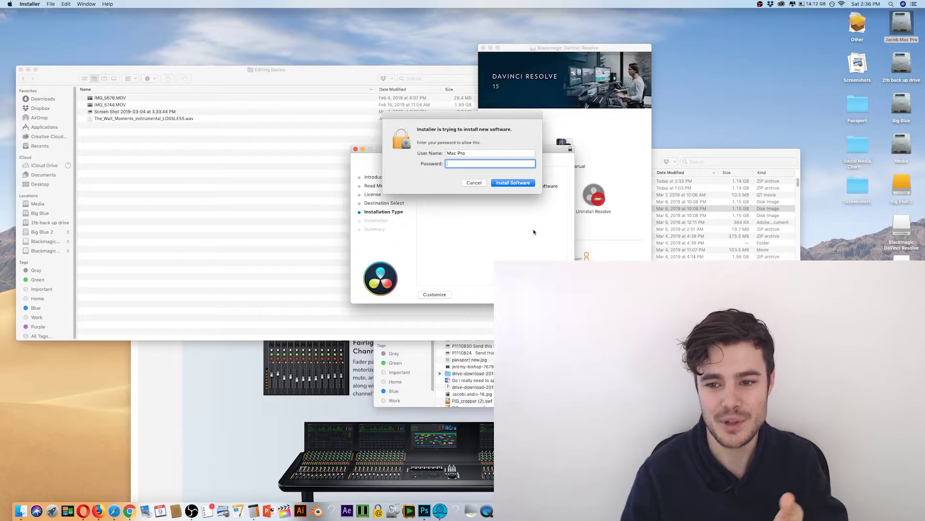
{"action": "type", "text": "••••••••"}
{"action": "key", "text": "Return"}
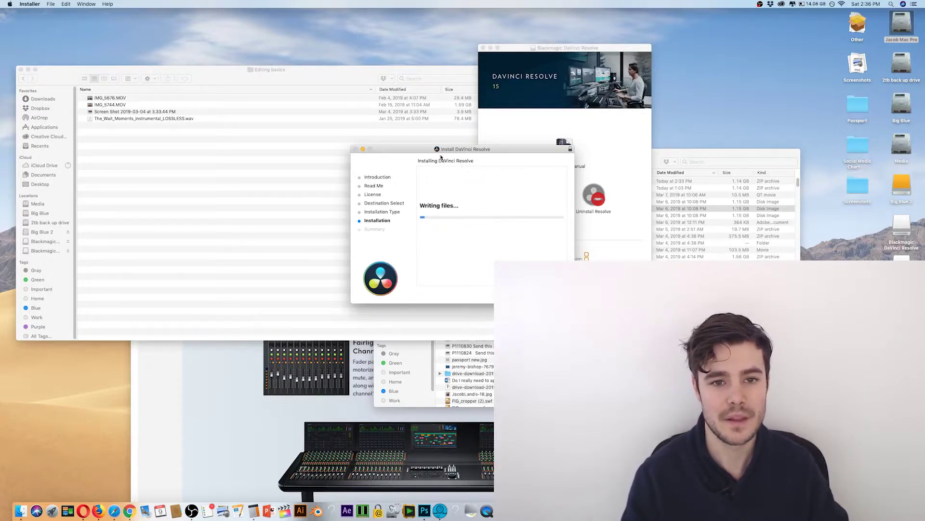
Close the finished DaVinci Resolve installer and move the installer to the Trash
{"action": "double_click", "coordinate": [195, 84]}
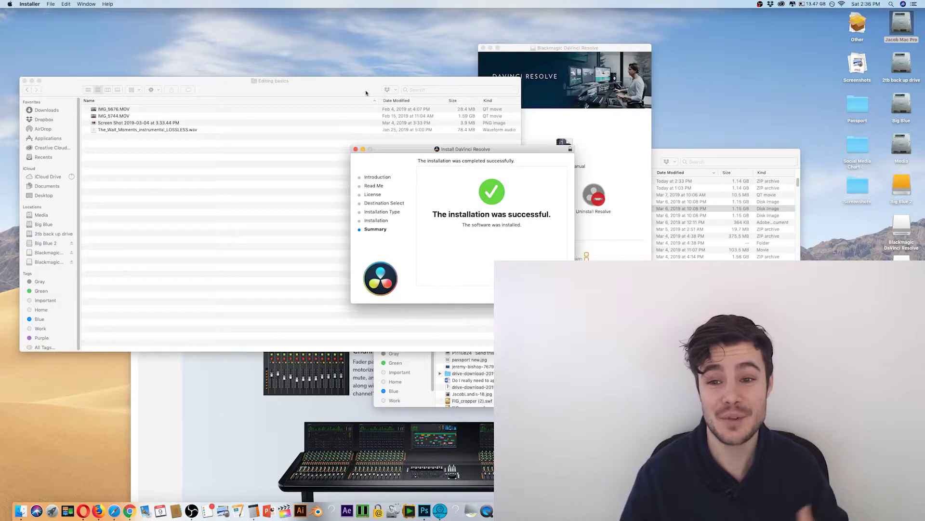
{"action": "left_click_drag", "start_coordinate": [411, 152], "coordinate": [334, 112]}
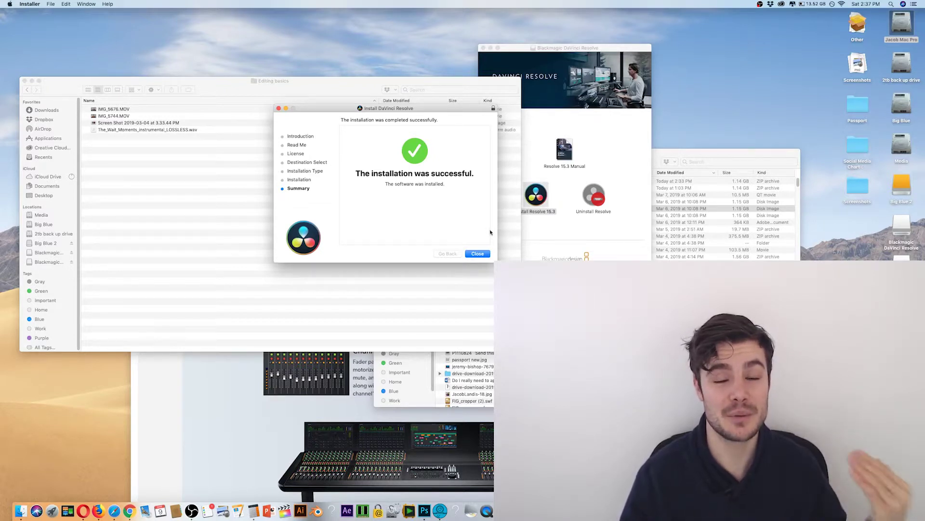
{"action": "left_click", "coordinate": [478, 253]}
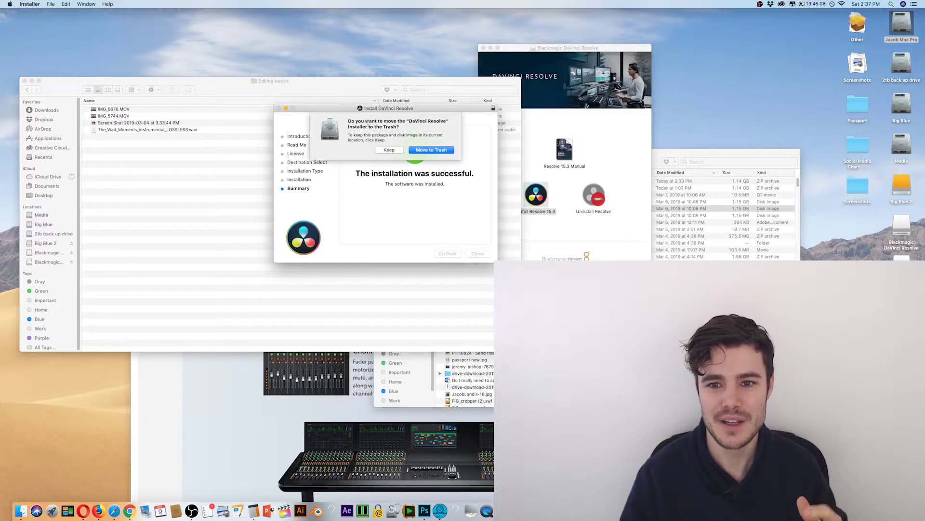
{"action": "left_click", "coordinate": [431, 150]}
Open the startup drive in Finder and go to the Applications folder
{"action": "left_click_drag", "start_coordinate": [679, 152], "coordinate": [649, 149]}
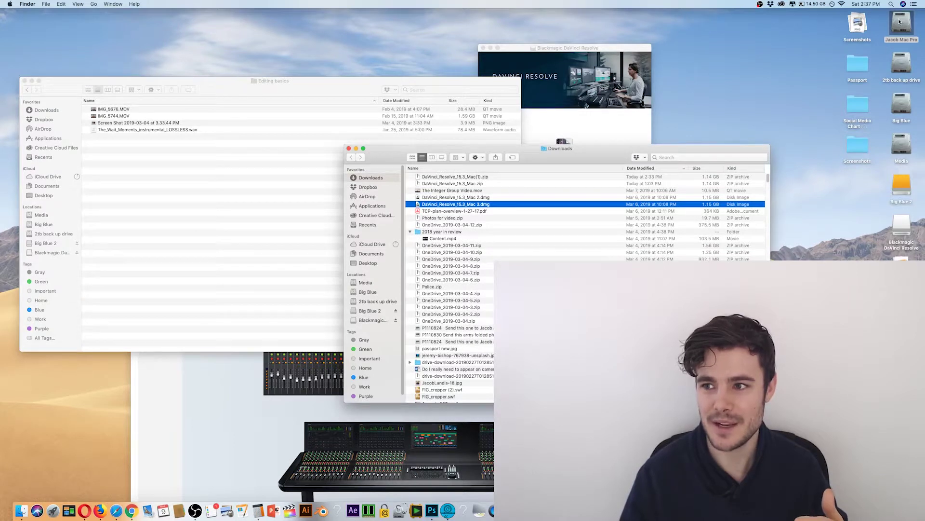
{"action": "double_click", "coordinate": [900, 21]}
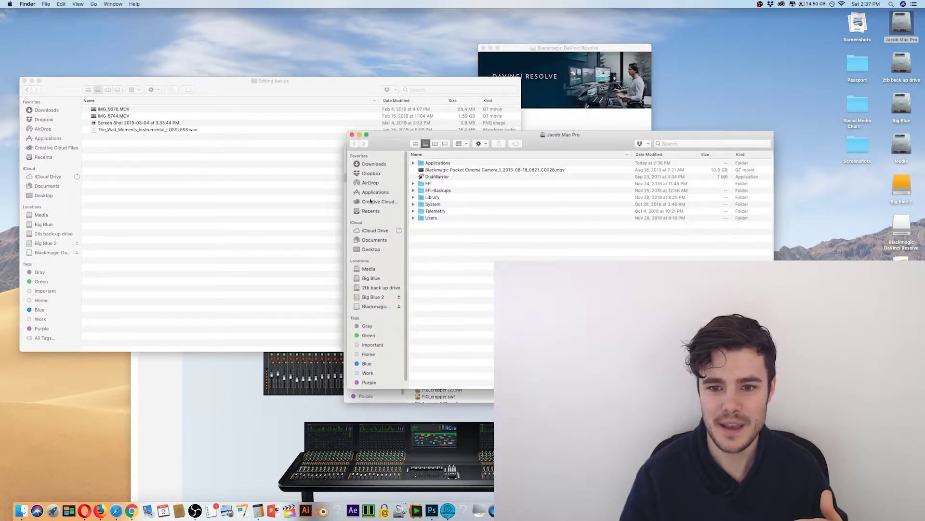
{"action": "left_click", "coordinate": [375, 193]}
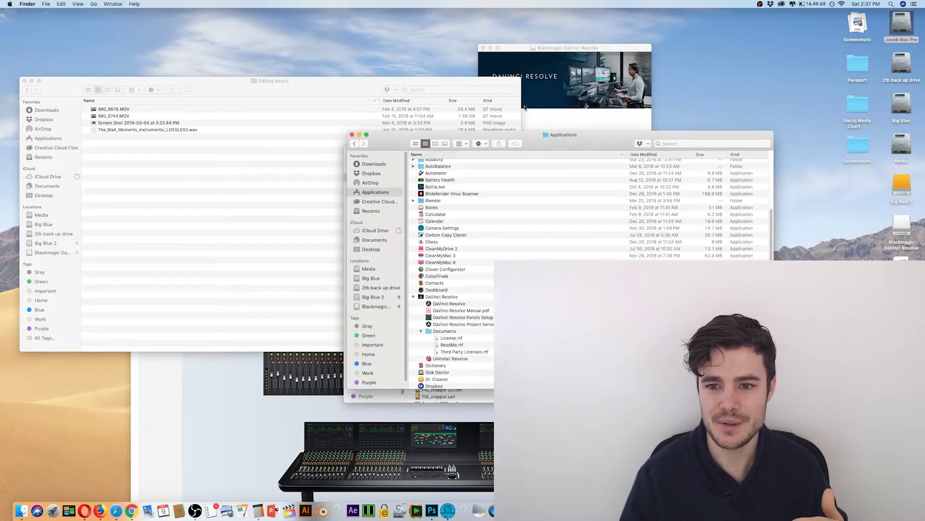
Add the DaVinci Resolve application from its Applications subfolder to the Dock and launch it
{"action": "left_click", "coordinate": [448, 297]}
{"action": "left_click", "coordinate": [452, 303]}
{"action": "left_click_drag", "start_coordinate": [452, 304], "coordinate": [352, 512]}
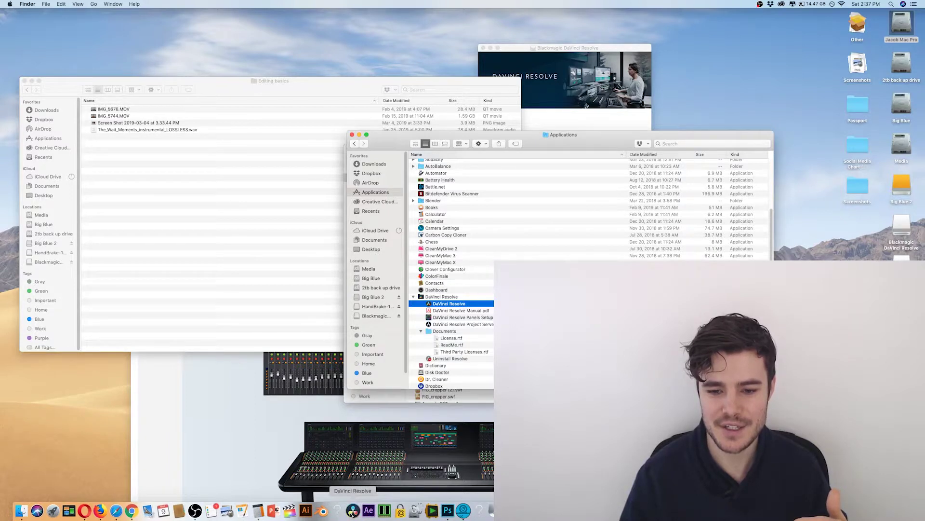
{"action": "left_click", "coordinate": [351, 512]}
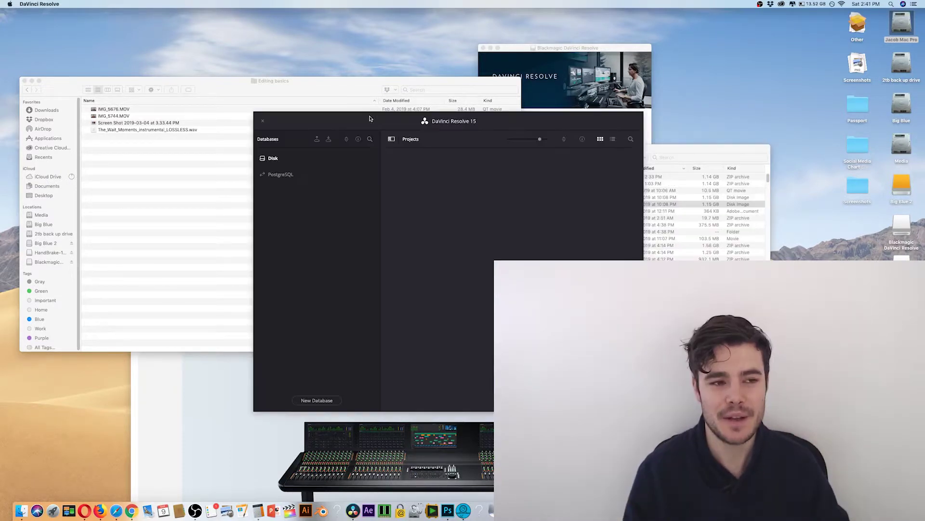
Start creating a new disk database and name it editingbasics
{"action": "left_click_drag", "start_coordinate": [368, 117], "coordinate": [268, 94]}
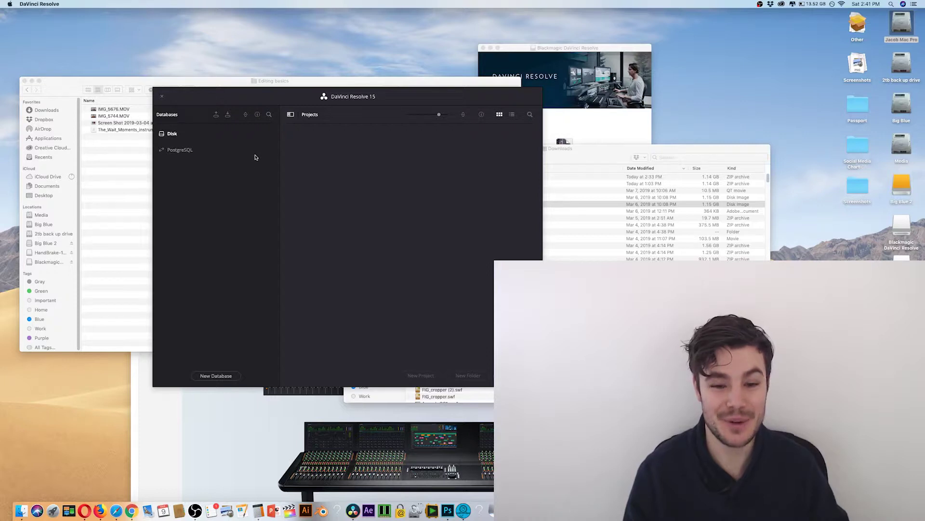
{"action": "left_click", "coordinate": [216, 376]}
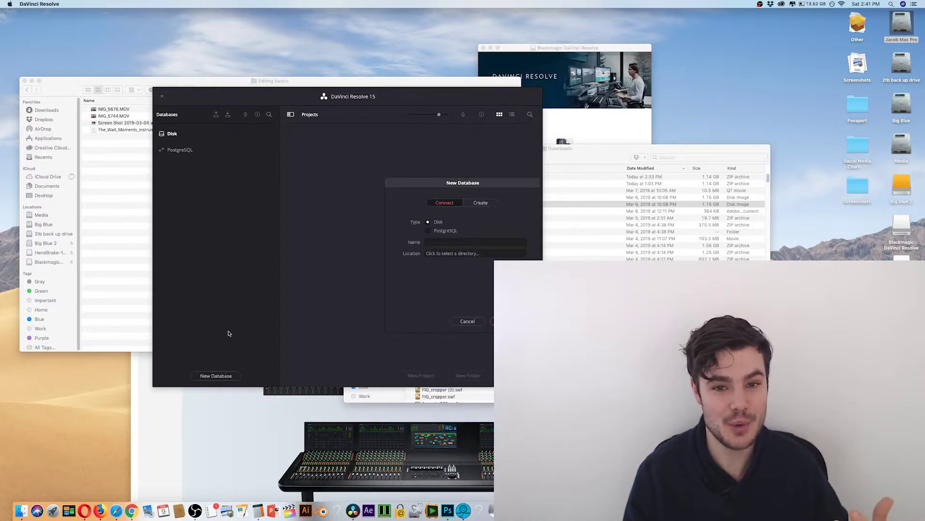
{"action": "left_click", "coordinate": [481, 203]}
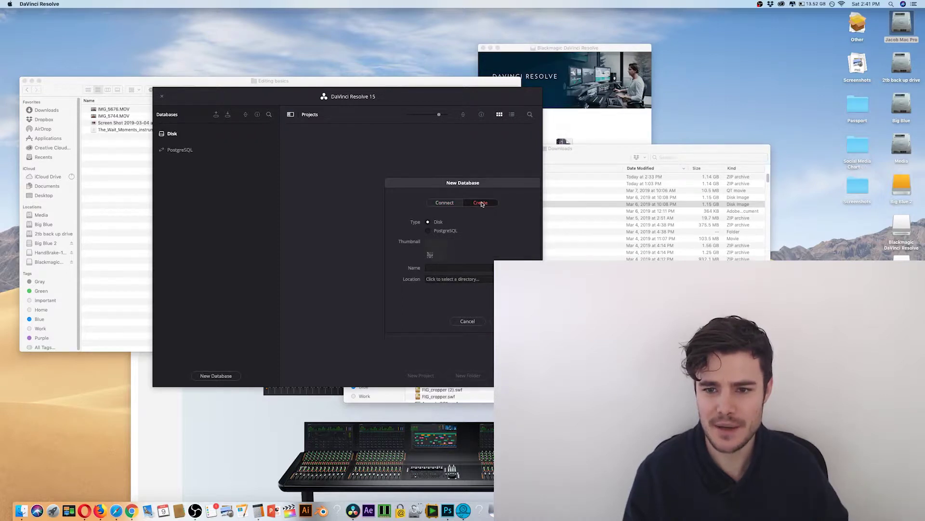
{"action": "left_click", "coordinate": [439, 265]}
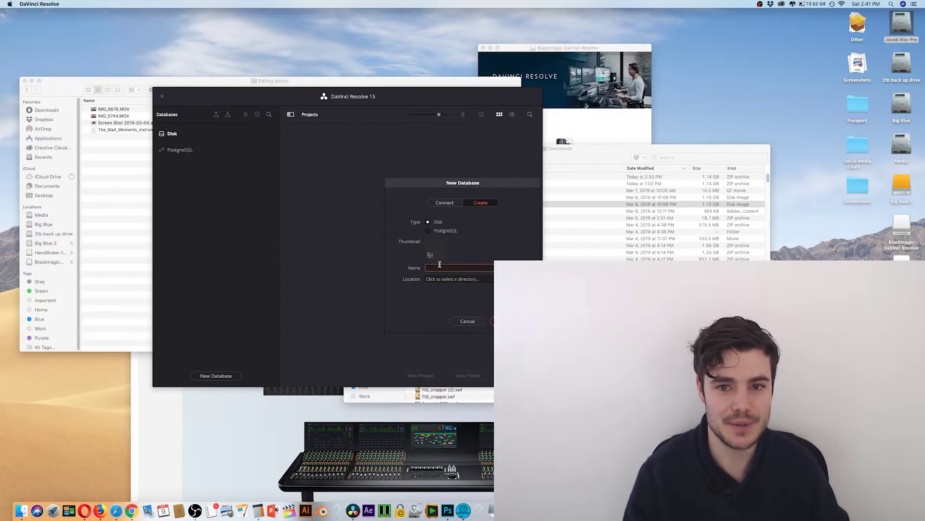
{"action": "type", "text": "dit"}
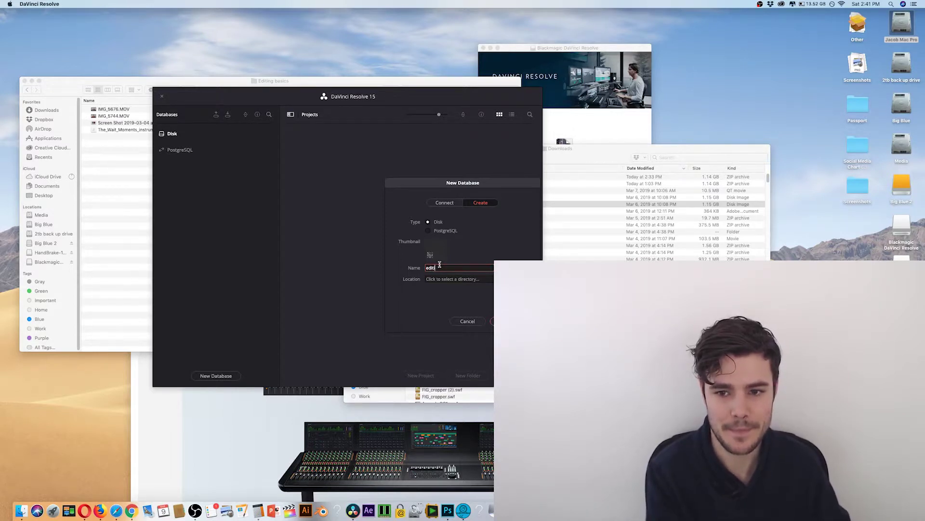
{"action": "type", "text": "ingbasic"}
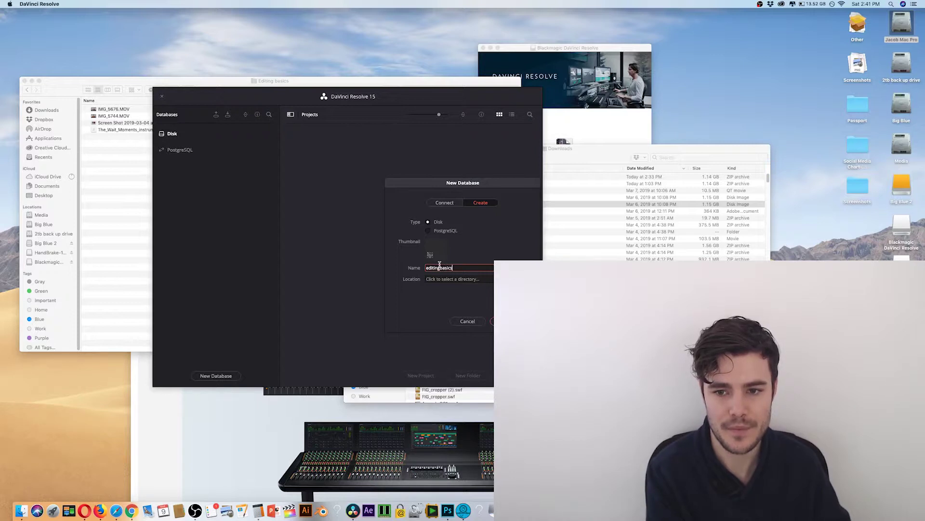
{"action": "type", "text": "s"}
Store the database in a new folder named Project inside Editing basics on the Big Blue 2 drive, and create it
{"action": "left_click", "coordinate": [457, 280]}
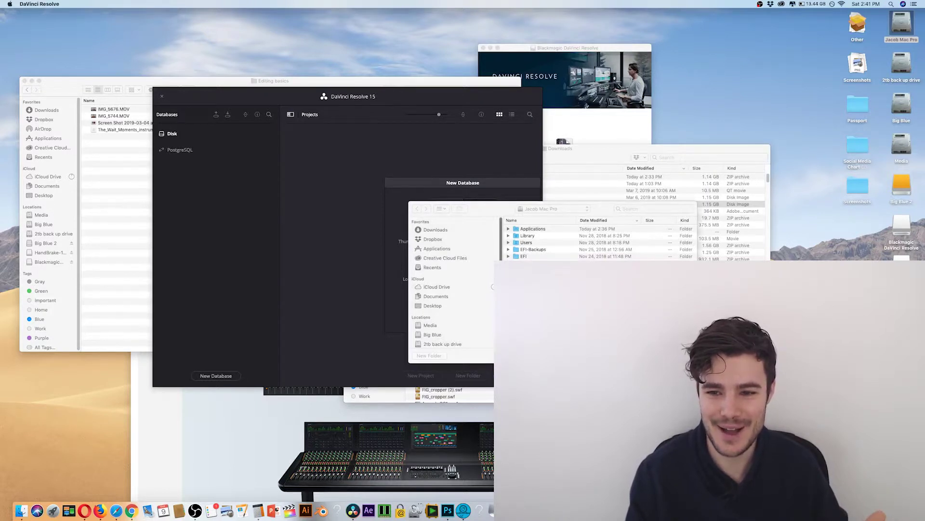
{"action": "scroll", "coordinate": [481, 296], "scroll_direction": "down", "scroll_amount": 3}
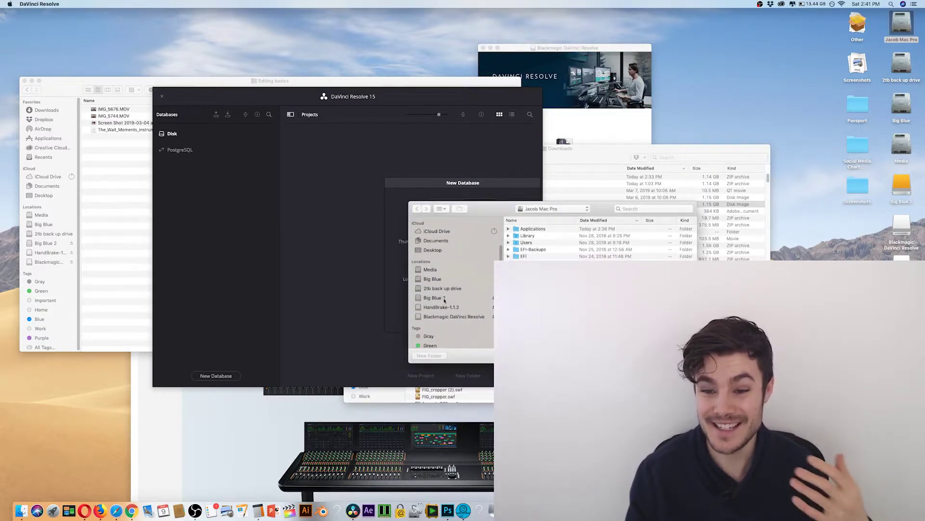
{"action": "left_click", "coordinate": [436, 298]}
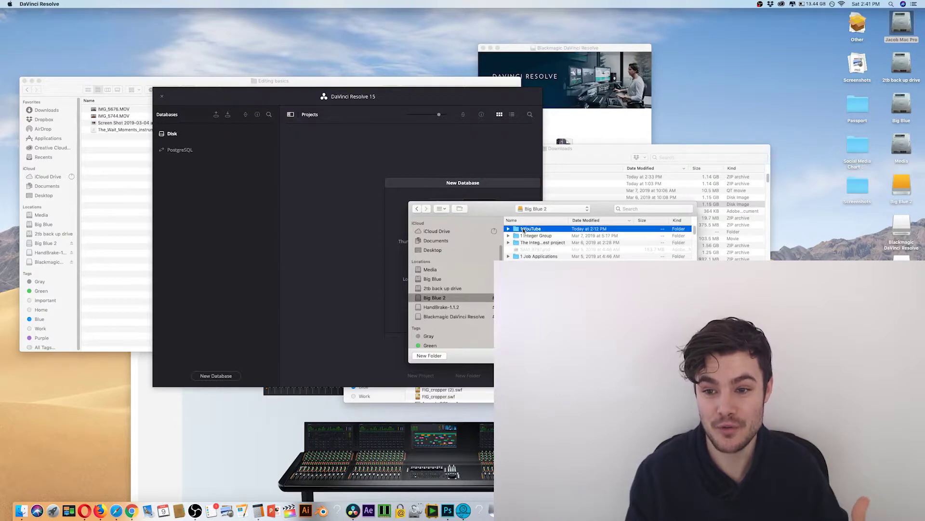
{"action": "double_click", "coordinate": [527, 228]}
{"action": "double_click", "coordinate": [526, 229]}
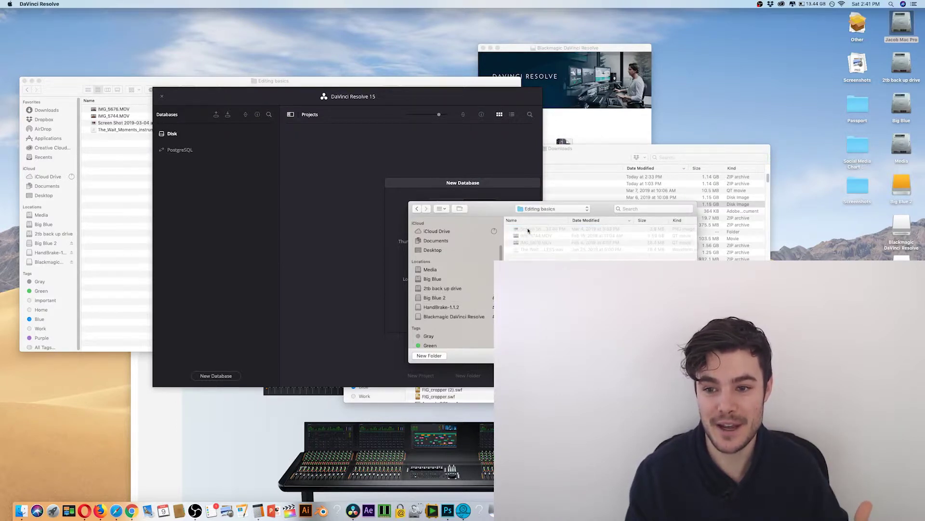
{"action": "left_click", "coordinate": [429, 355]}
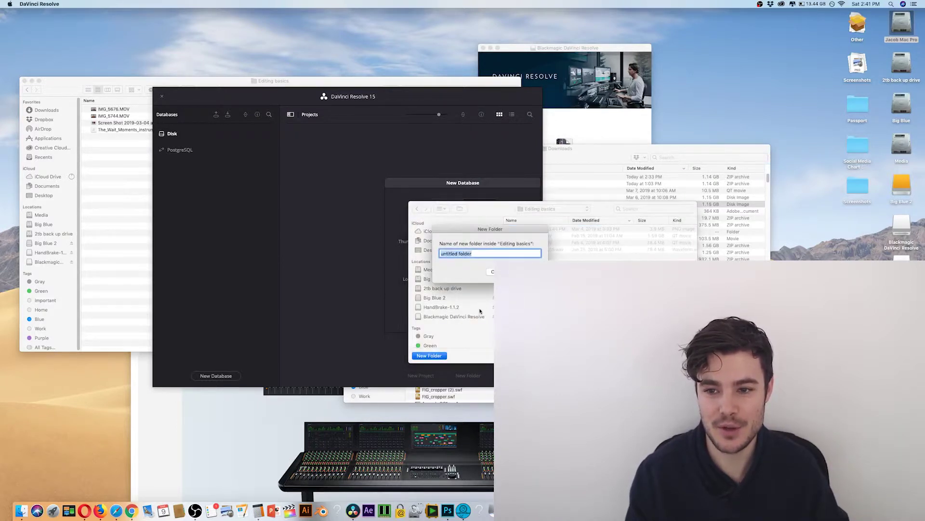
{"action": "type", "text": "Projek"}
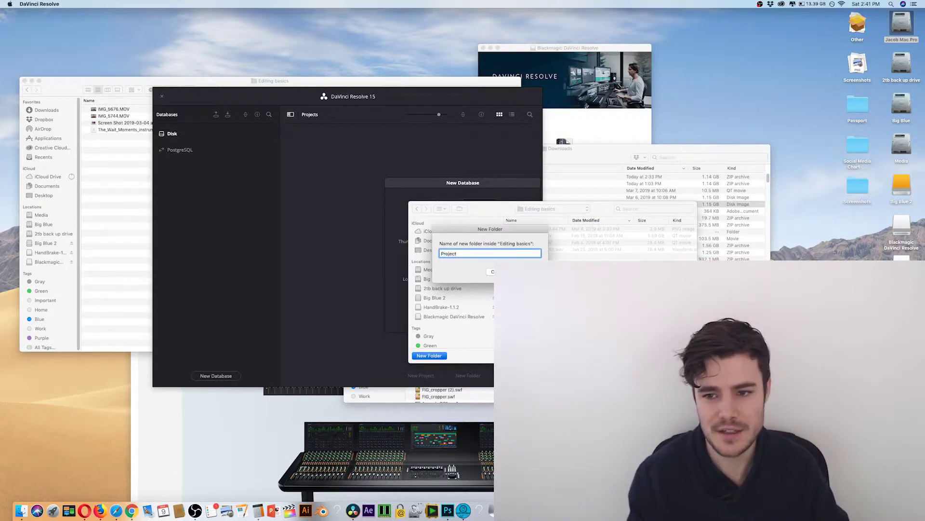
{"action": "key", "text": "Return"}
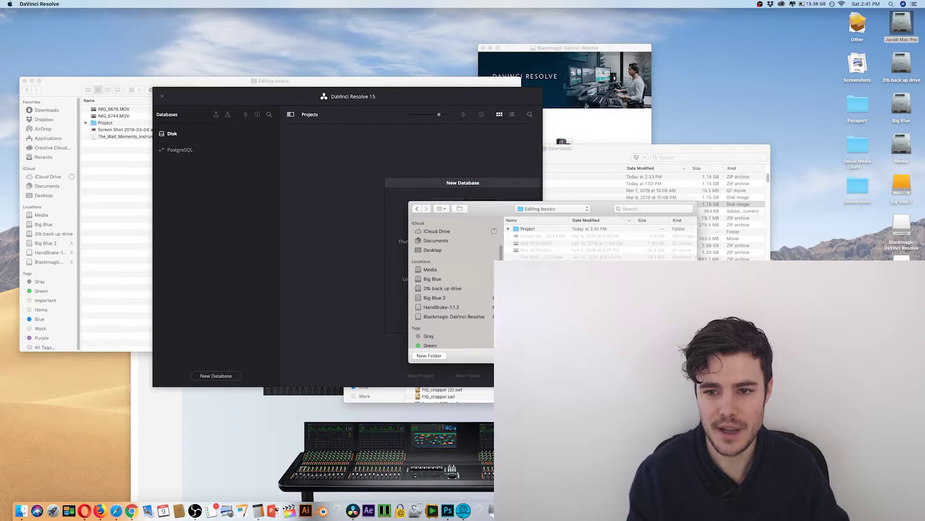
{"action": "key", "text": "Return"}
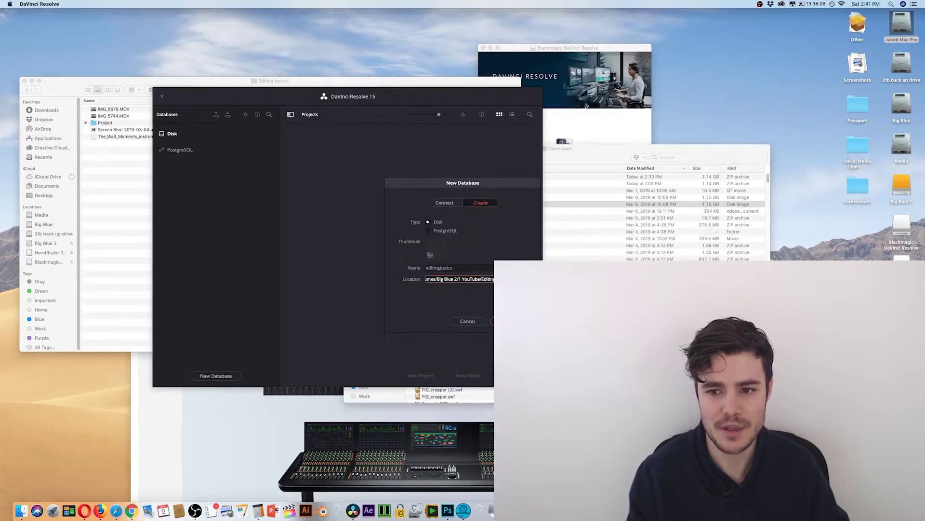
{"action": "key", "text": "Return"}
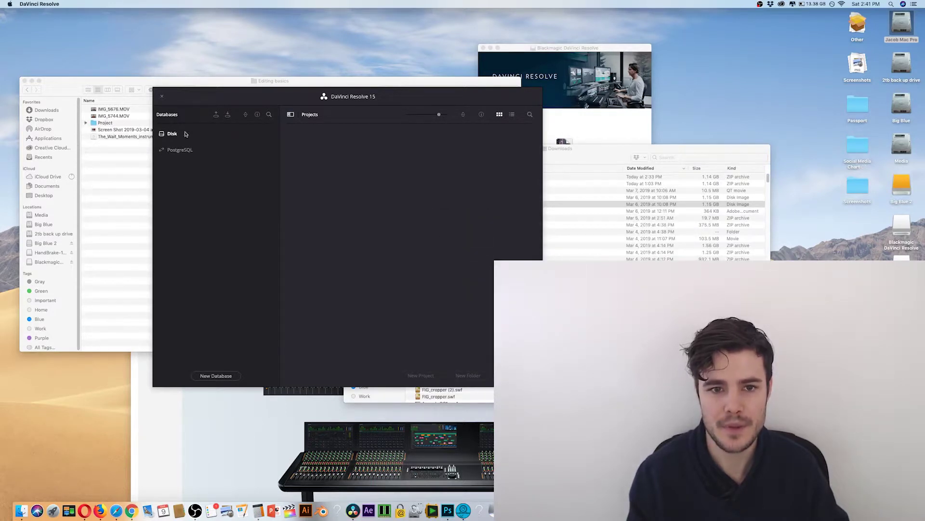
Expand the Project folder in Finder to check its contents, and open the untitled project in the editingbasics database
{"action": "left_click", "coordinate": [86, 123]}
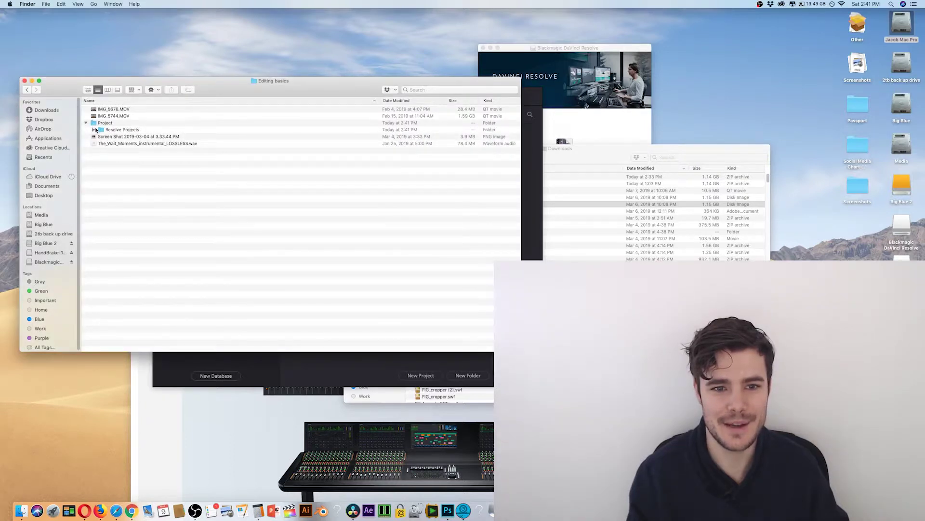
{"action": "left_click", "coordinate": [527, 158]}
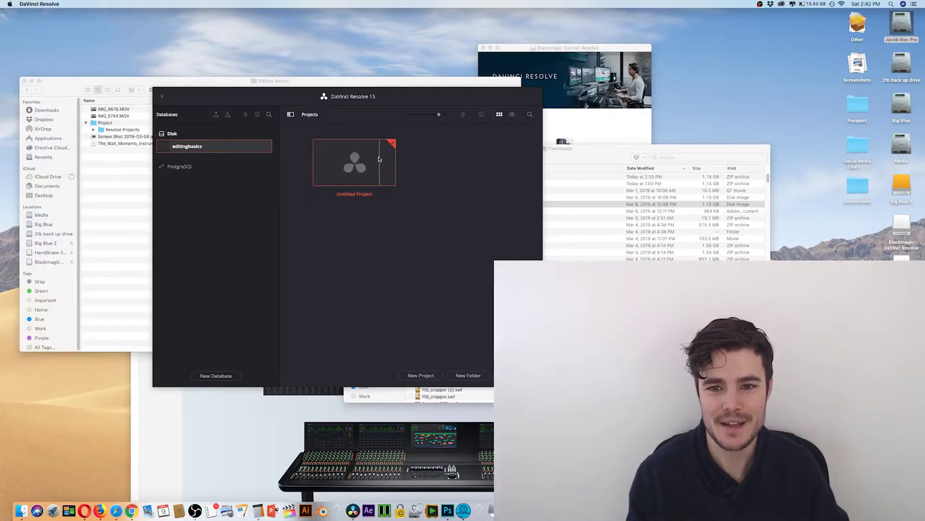
{"action": "double_click", "coordinate": [350, 160]}
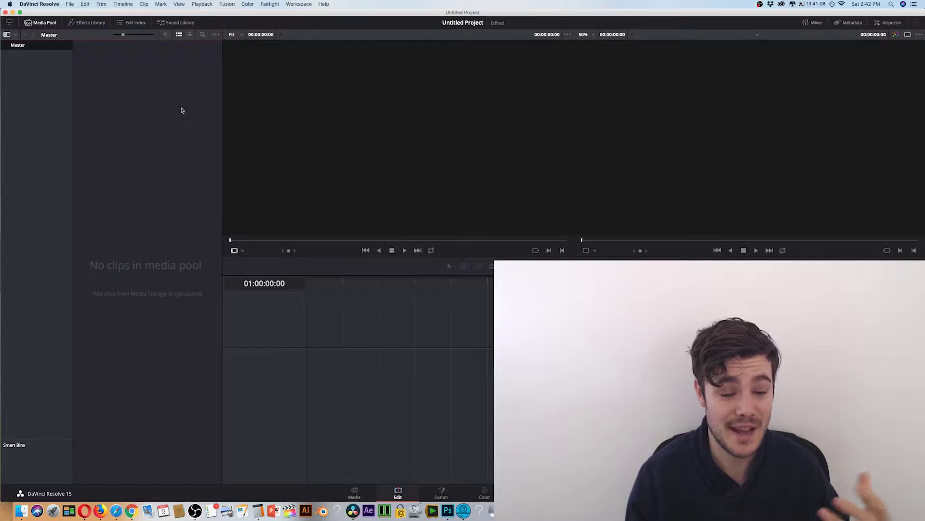
Import IMG_5676.MOV from the Editing basics folder into the media pool, changing the timeline frame rate to match the clip
{"action": "left_click", "coordinate": [16, 514]}
{"action": "left_click_drag", "start_coordinate": [430, 193], "coordinate": [132, 122]}
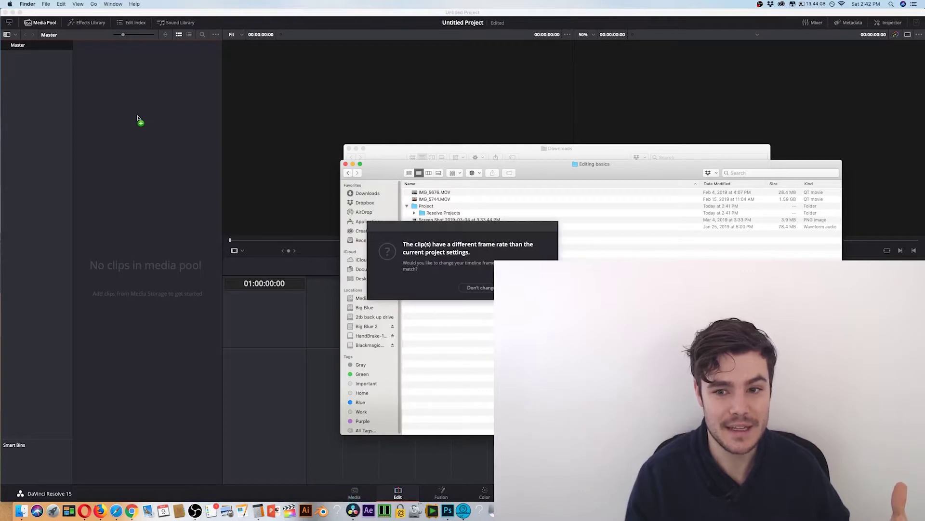
{"action": "left_click", "coordinate": [529, 288]}
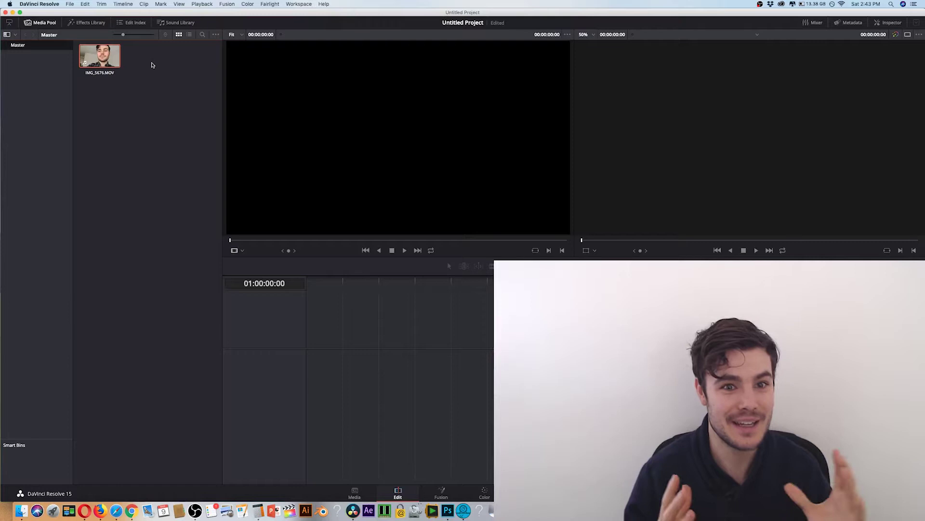
Place IMG_5676.MOV at the start of a new timeline and play its first seconds
{"action": "mouse_move", "coordinate": [109, 54]}
{"action": "left_mouse_down"}
{"action": "mouse_move", "coordinate": [303, 154]}
{"action": "mouse_move", "coordinate": [337, 223]}
{"action": "mouse_move", "coordinate": [103, 41]}
{"action": "mouse_move", "coordinate": [110, 54]}
{"action": "mouse_move", "coordinate": [337, 144]}
{"action": "mouse_move", "coordinate": [395, 241]}
{"action": "mouse_move", "coordinate": [434, 372]}
{"action": "mouse_move", "coordinate": [386, 340]}
{"action": "mouse_move", "coordinate": [339, 416]}
{"action": "mouse_move", "coordinate": [309, 415]}
{"action": "left_mouse_up"}
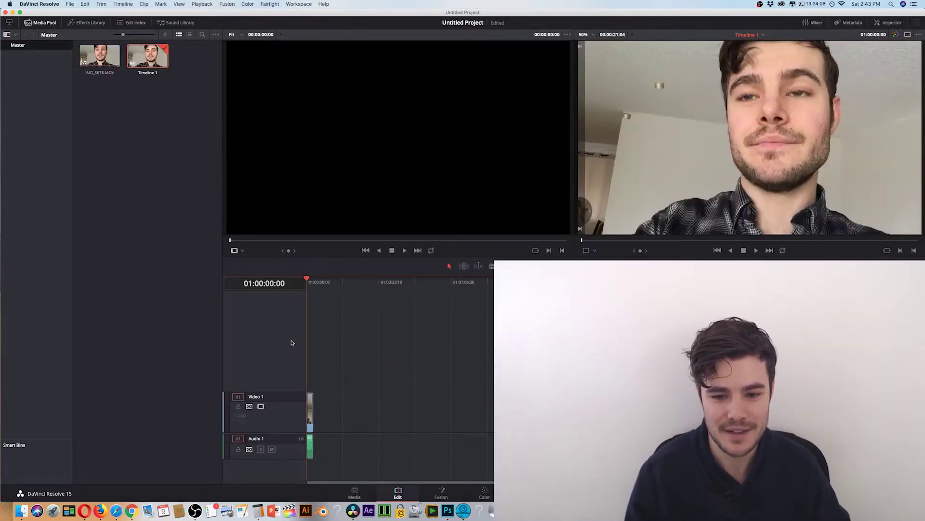
{"action": "key", "text": "super+equal"}
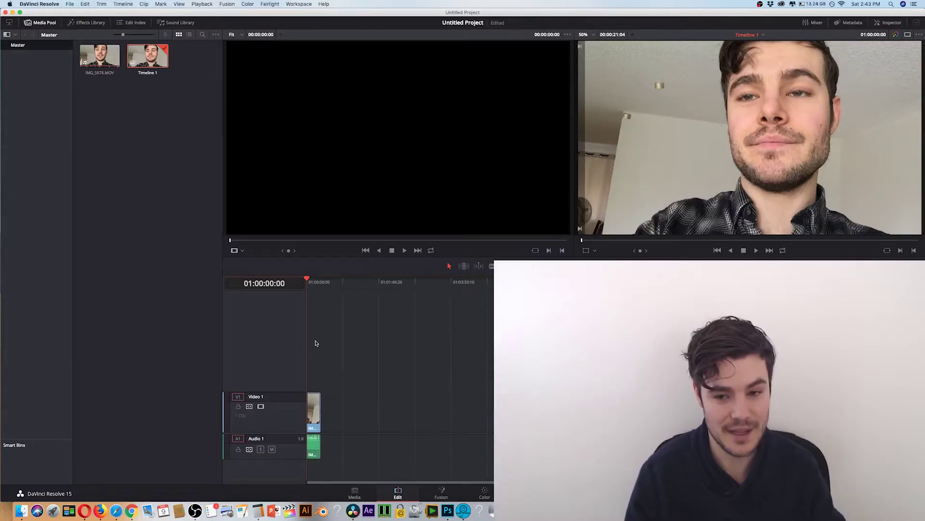
{"action": "key", "text": "super+minus"}
{"action": "key", "text": "super+equal"}
{"action": "key", "text": "super+equal"}
{"action": "key", "text": "super+equal"}
{"action": "key", "text": "super+equal"}
{"action": "key", "text": "super+equal"}
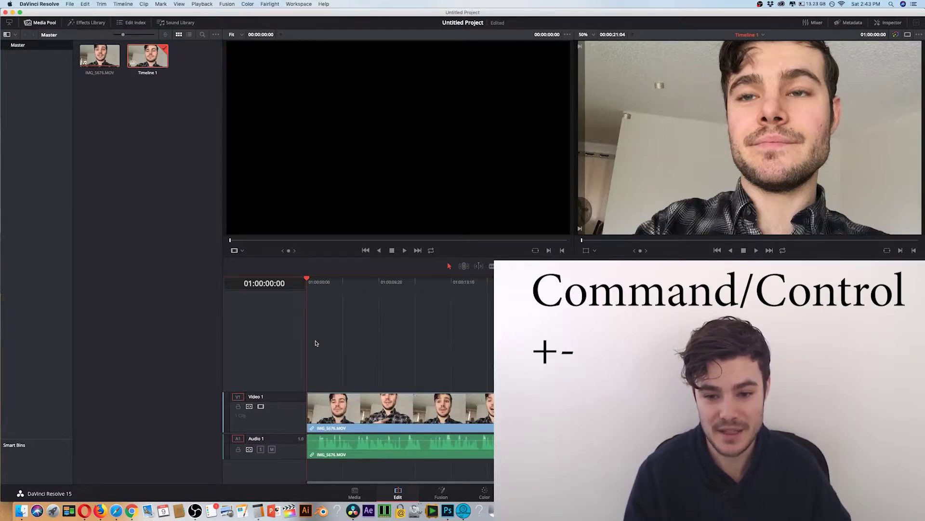
{"action": "key", "text": "space"}
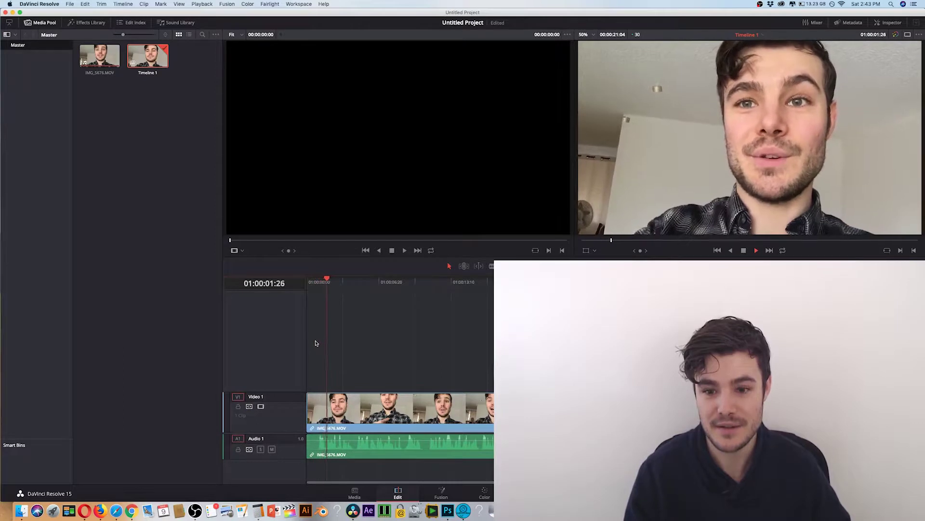
{"action": "key", "text": "space"}
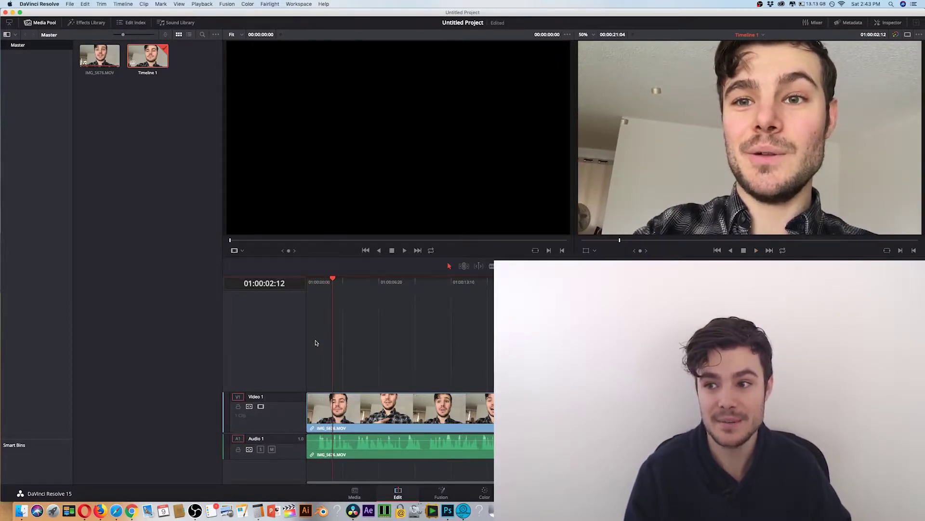
Select the timeline clip, switch to the Color page and apply Auto Balance to it
{"action": "left_click", "coordinate": [380, 407]}
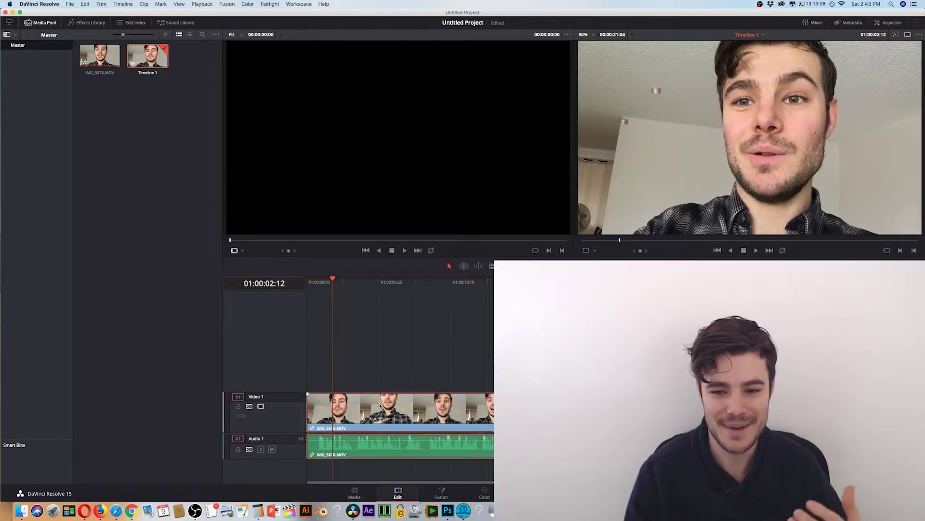
{"action": "left_click", "coordinate": [489, 496]}
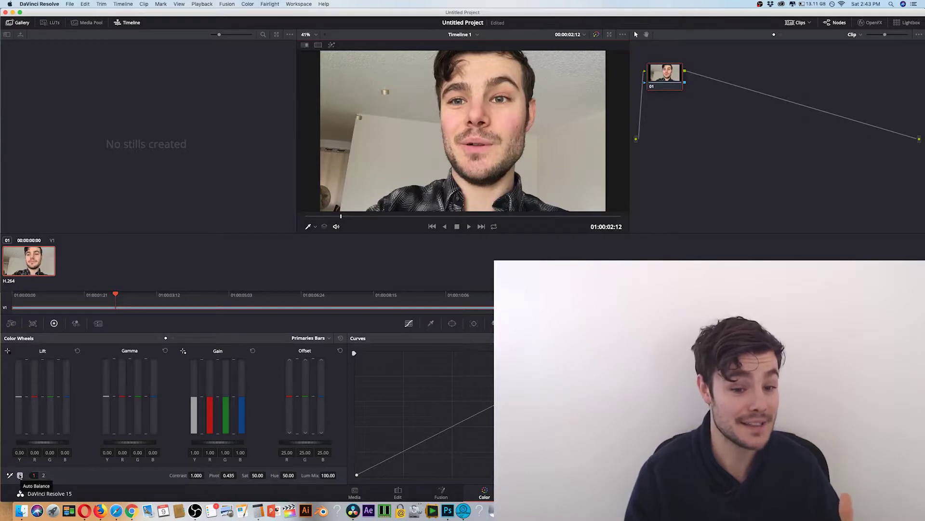
{"action": "left_click", "coordinate": [19, 475]}
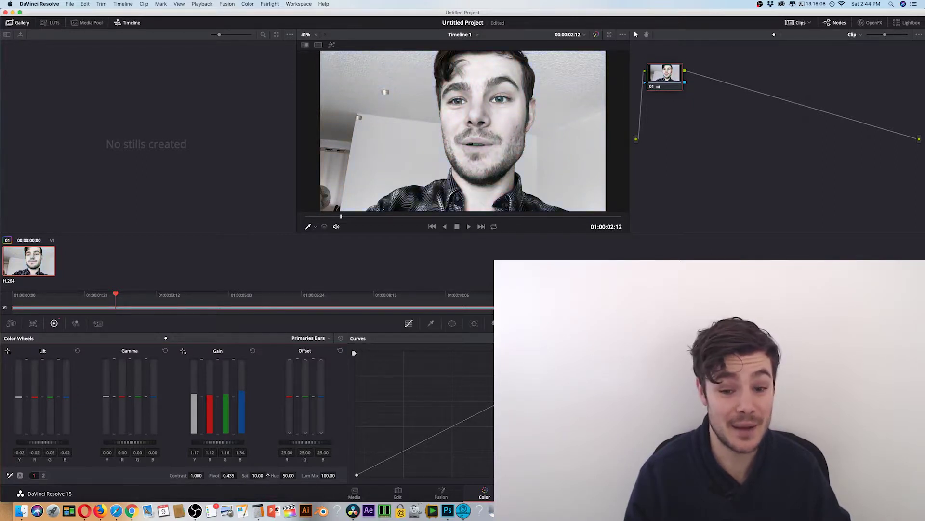
Set the clip's saturation to 64.60 and lower its offset to 18.80 on all three channels
{"action": "left_click_drag", "start_coordinate": [268, 474], "coordinate": [282, 475]}
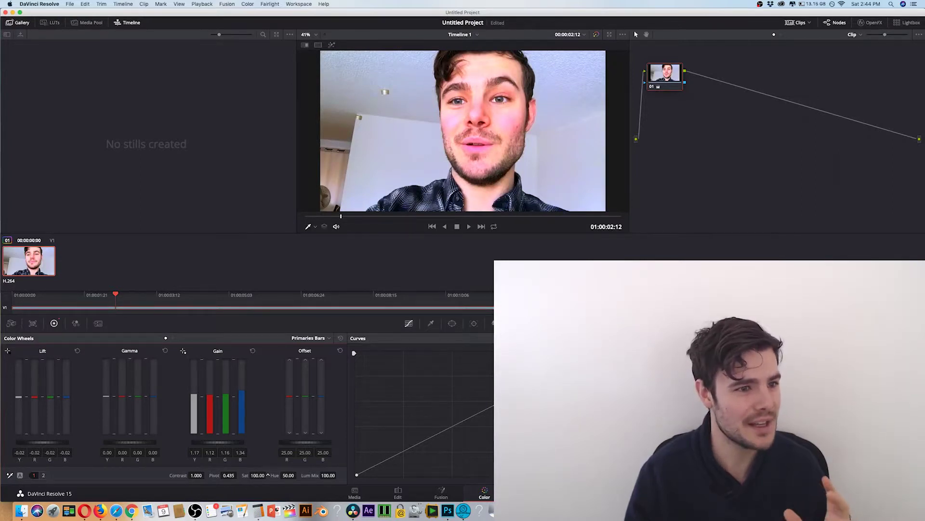
{"action": "left_click_drag", "start_coordinate": [268, 475], "coordinate": [268, 475]}
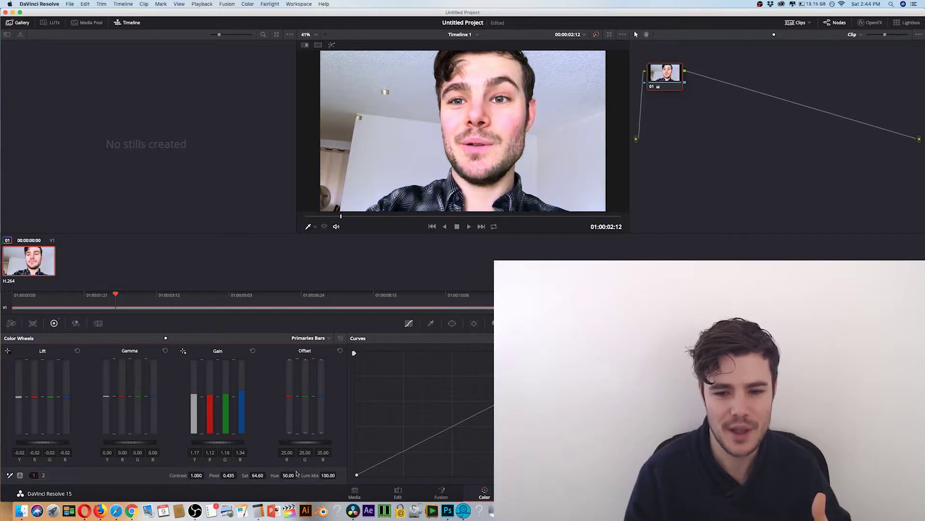
{"action": "mouse_move", "coordinate": [306, 442]}
{"action": "left_mouse_down"}
{"action": "mouse_move", "coordinate": [318, 442]}
{"action": "mouse_move", "coordinate": [311, 442]}
{"action": "left_mouse_up"}
{"action": "left_click_drag", "start_coordinate": [304, 442], "coordinate": [279, 443]}
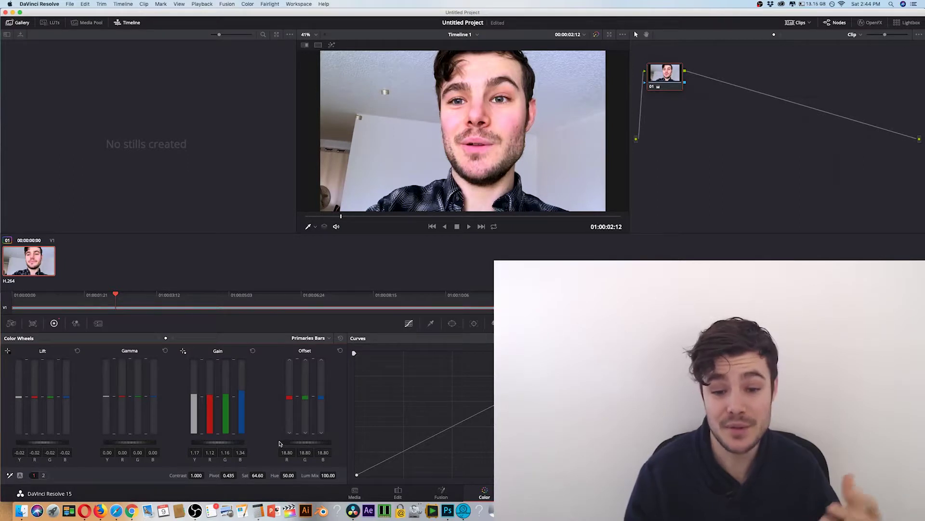
Return to the Edit page and move the timeline playhead to 01:00:03:25
{"action": "left_click", "coordinate": [396, 493]}
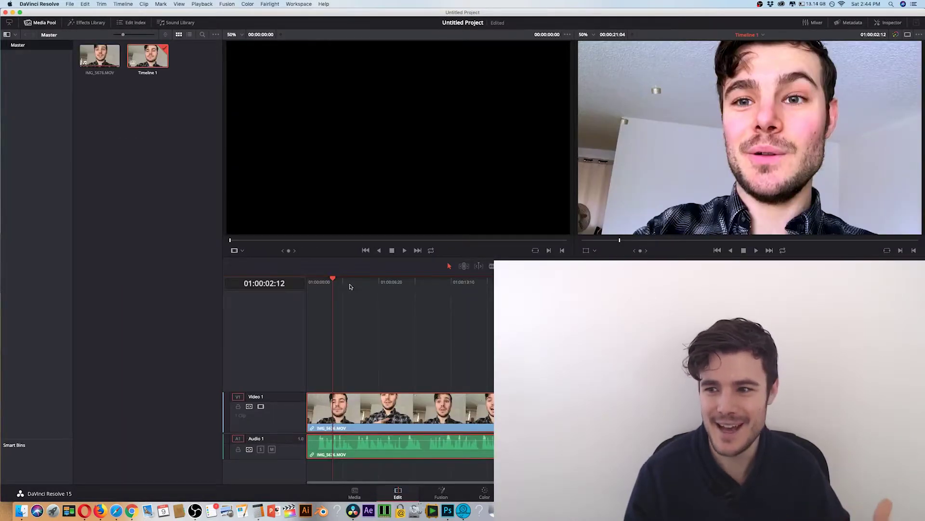
{"action": "left_click_drag", "start_coordinate": [345, 283], "coordinate": [350, 282]}
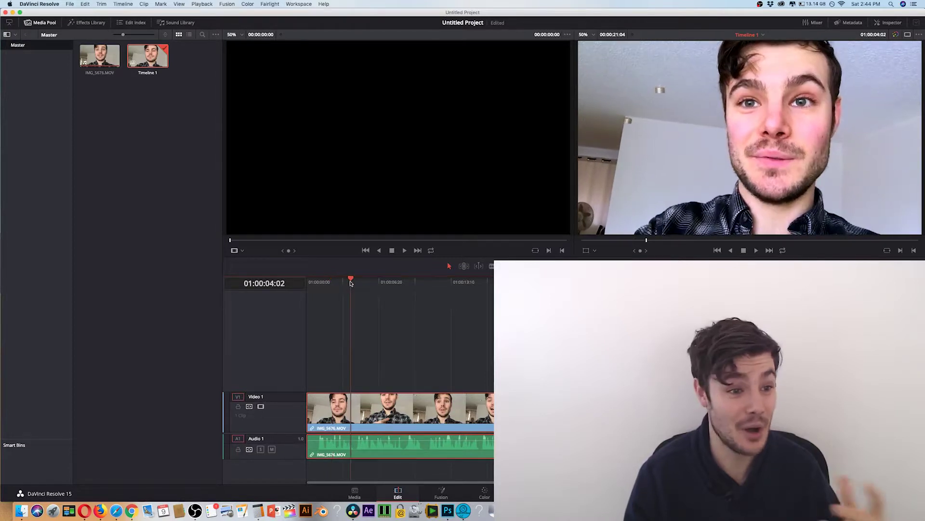
{"action": "left_click_drag", "start_coordinate": [351, 283], "coordinate": [356, 283]}
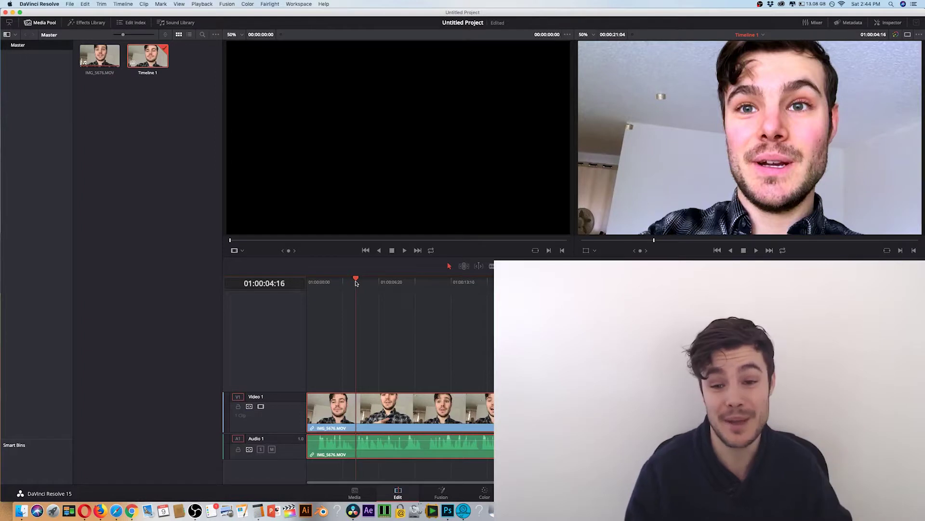
{"action": "mouse_move", "coordinate": [356, 283]}
{"action": "left_mouse_down"}
{"action": "mouse_move", "coordinate": [367, 283]}
{"action": "mouse_move", "coordinate": [348, 283]}
{"action": "left_mouse_up"}
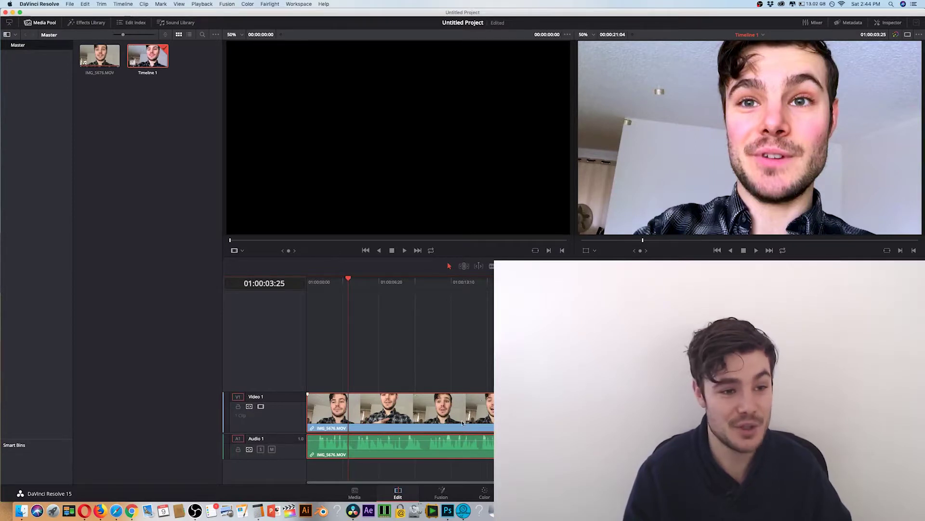
Split the timeline clip at 01:00:03:25 and at two points further along, and view the pieces on the Color page
{"action": "key", "text": "b"}
{"action": "left_click", "coordinate": [348, 407]}
{"action": "left_click", "coordinate": [413, 407]}
{"action": "left_click", "coordinate": [456, 407]}
{"action": "key", "text": "a"}
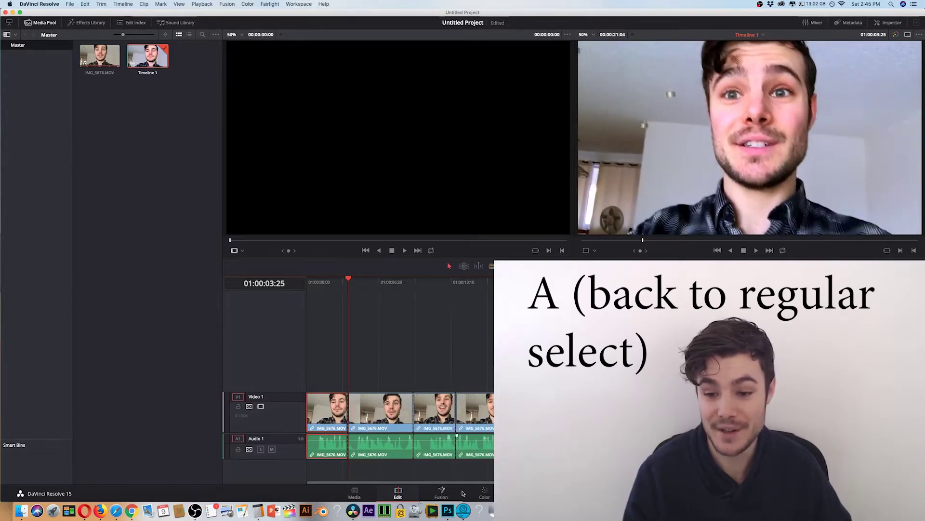
{"action": "left_click", "coordinate": [483, 491]}
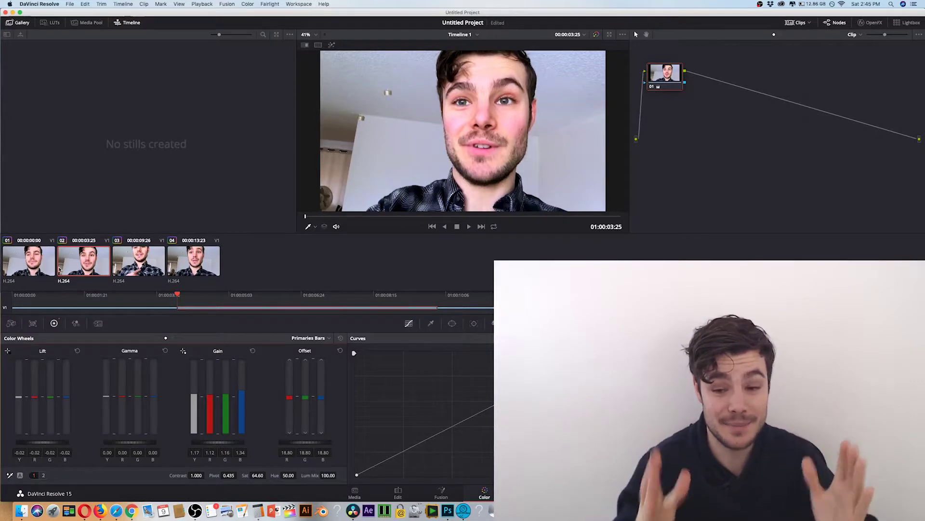
Return to the Edit page and undo the three cuts in the timeline clip
{"action": "left_click", "coordinate": [395, 491]}
{"action": "key", "text": "super+z"}
{"action": "key", "text": "super+z"}
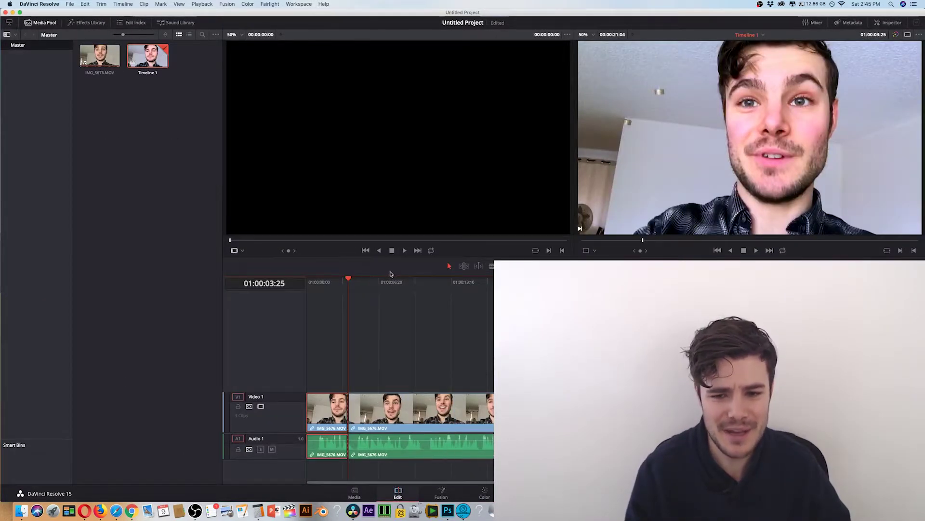
{"action": "key", "text": "super+z"}
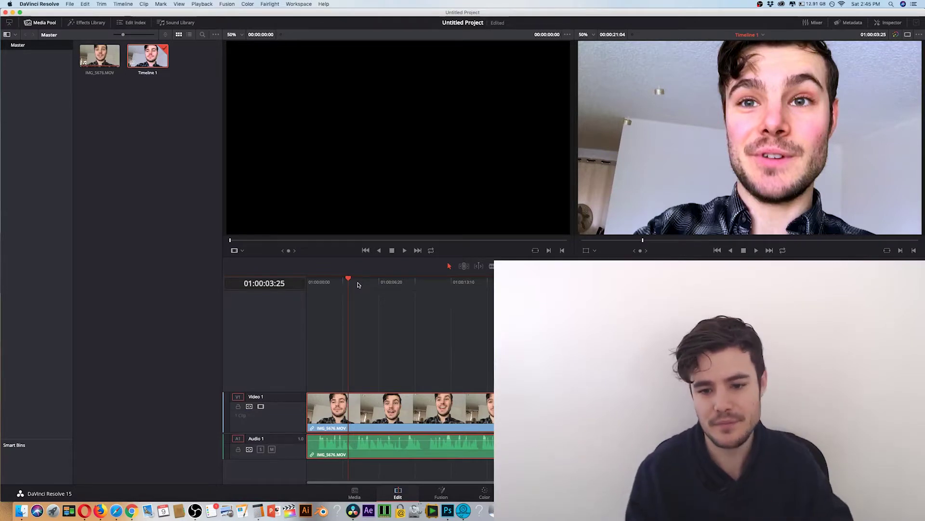
Split the clip at 01:00:10:24 and compare the color correction of both pieces on the Color page
{"action": "left_click_drag", "start_coordinate": [365, 284], "coordinate": [424, 290]}
{"action": "key", "text": "b"}
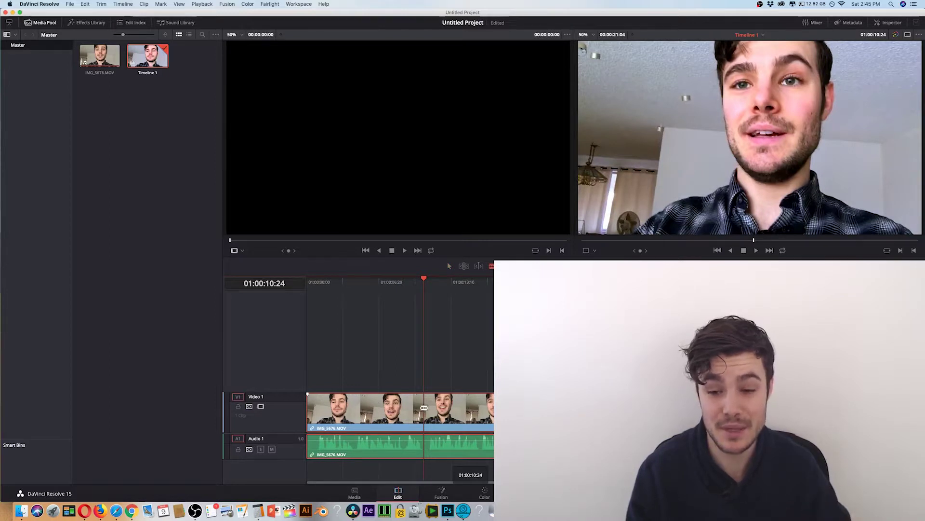
{"action": "left_click", "coordinate": [423, 407]}
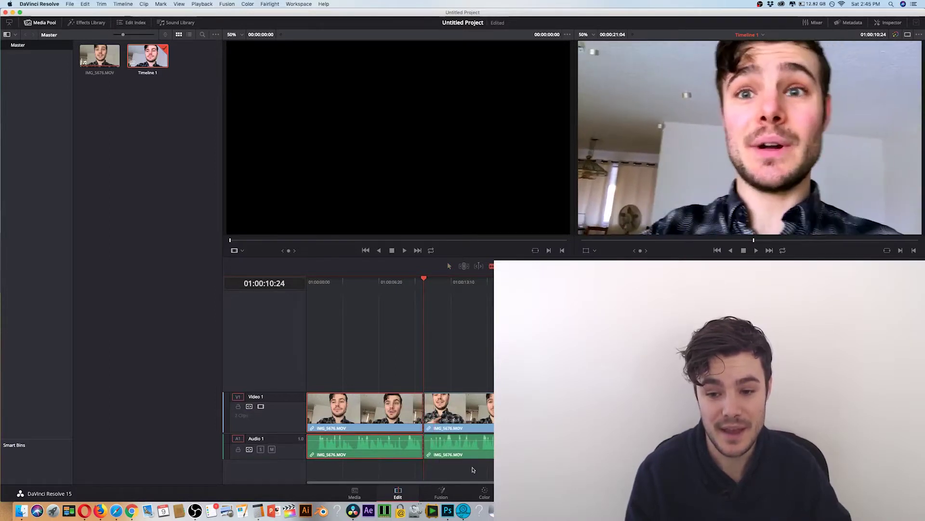
{"action": "left_click", "coordinate": [485, 492]}
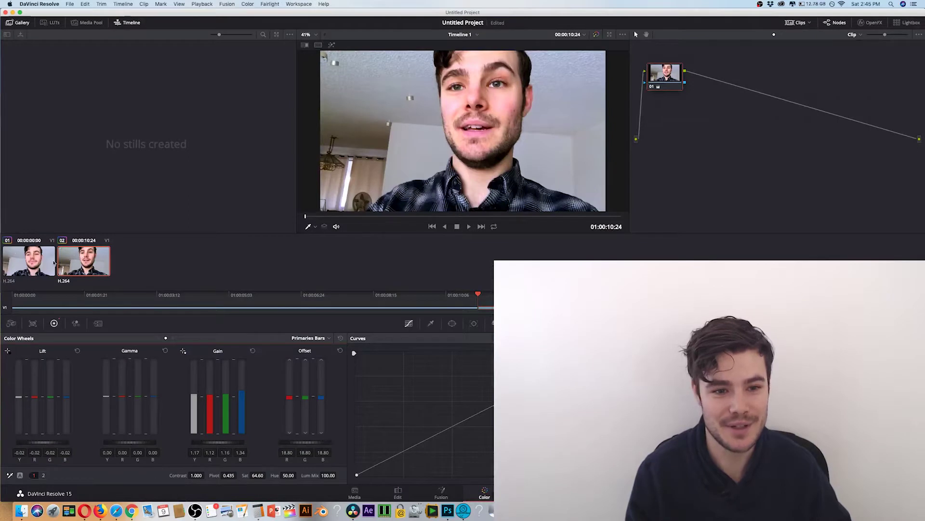
{"action": "left_click", "coordinate": [48, 261]}
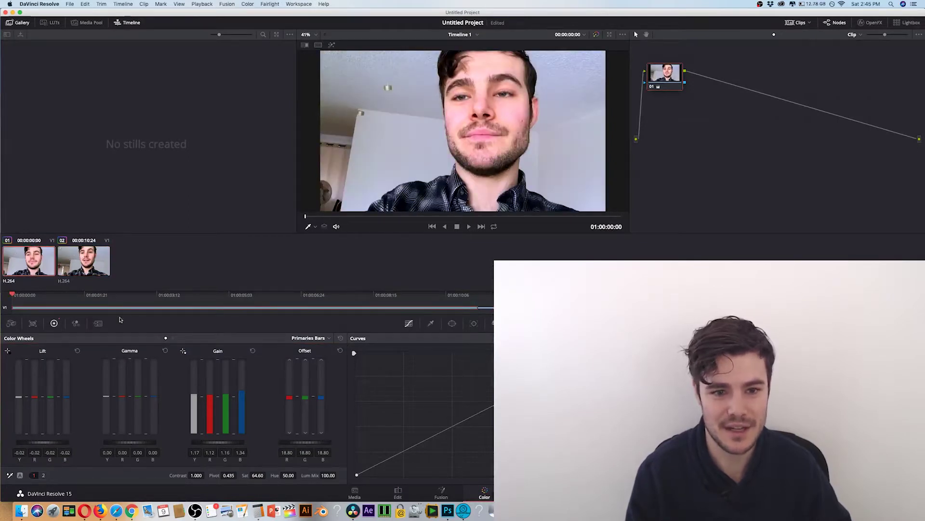
{"action": "left_click", "coordinate": [91, 258]}
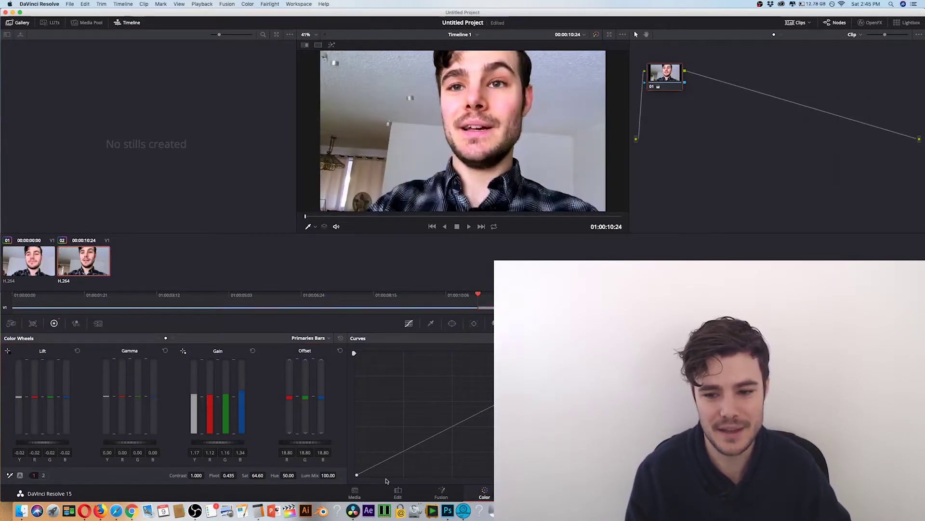
Return to the Edit page, stop playback and move the playhead to the start of the timeline
{"action": "left_click", "coordinate": [405, 491]}
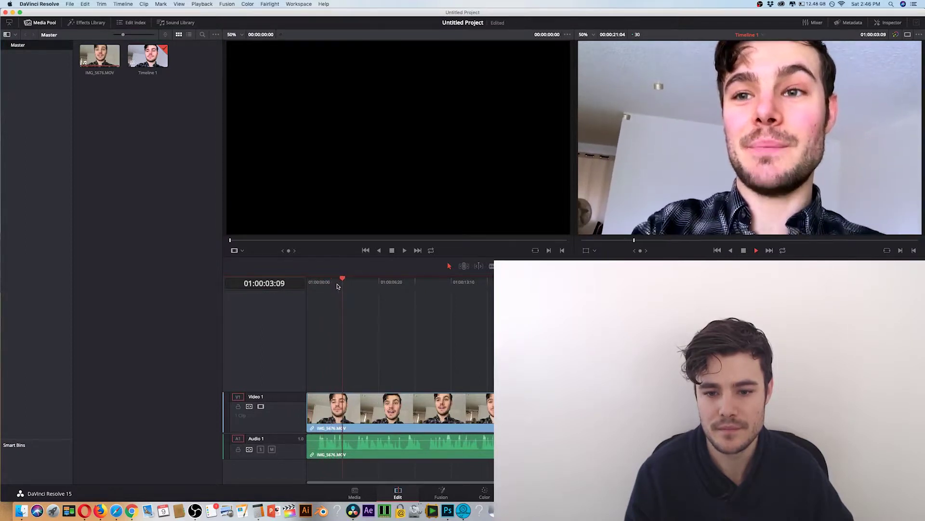
{"action": "key", "text": "space"}
{"action": "left_click_drag", "start_coordinate": [335, 284], "coordinate": [289, 285]}
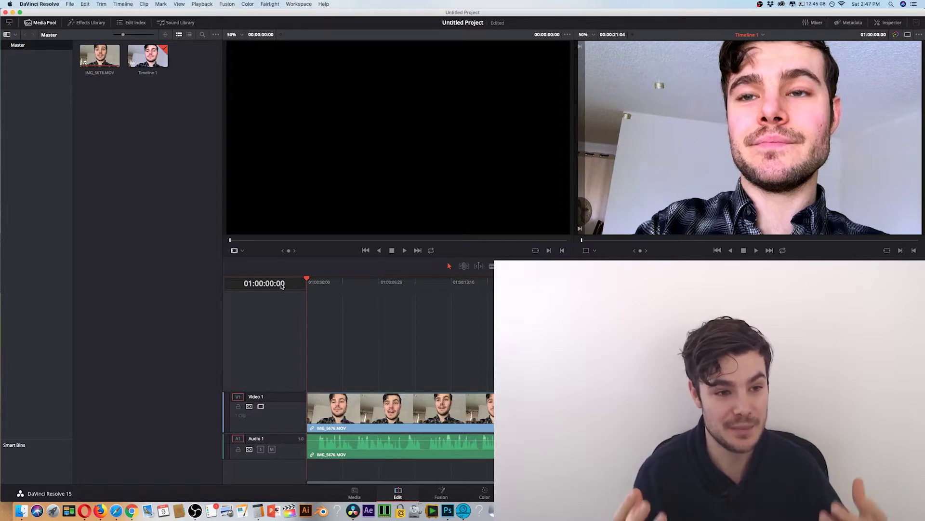
Select the clip, zoom in on the timeline and play up to where speech begins, leaving the playhead at 01:00:01:04
{"action": "key", "text": "shift+v"}
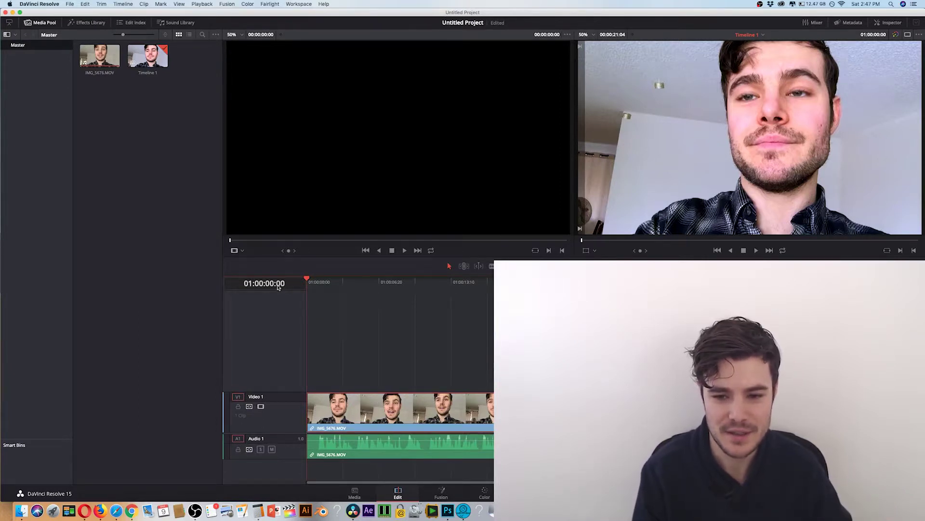
{"action": "key", "text": "super+equal"}
{"action": "key", "text": "super+equal"}
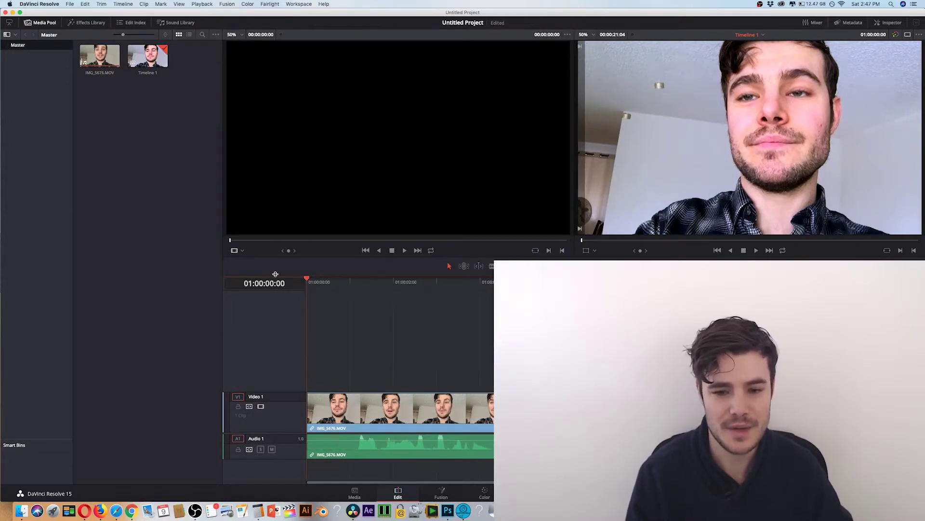
{"action": "key", "text": "space"}
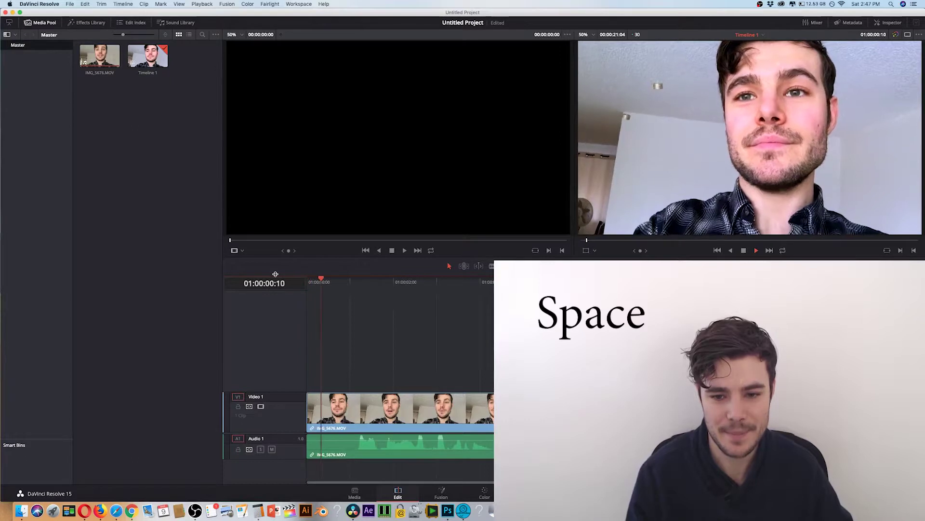
{"action": "mouse_move", "coordinate": [354, 281]}
{"action": "left_mouse_down"}
{"action": "mouse_move", "coordinate": [343, 283]}
{"action": "mouse_move", "coordinate": [356, 285]}
{"action": "left_mouse_up"}
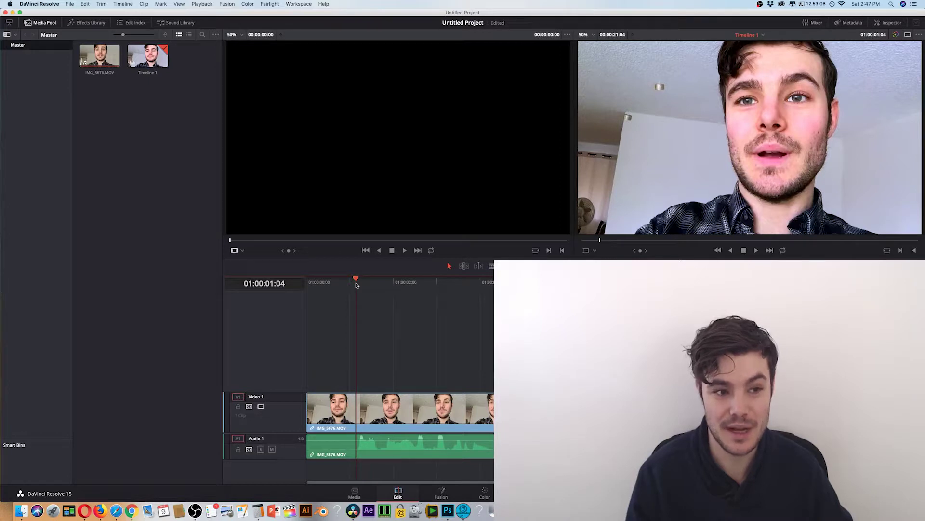
Trim the clip's start to 01:00:01:04 and close the gap, first by moving the clip, then by deleting the gap instead
{"action": "left_click_drag", "start_coordinate": [311, 409], "coordinate": [357, 408]}
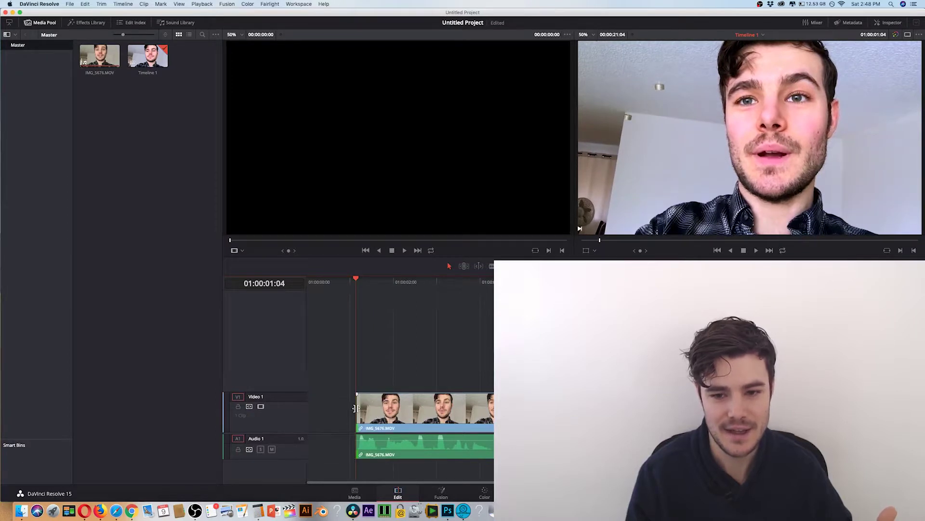
{"action": "mouse_move", "coordinate": [347, 281]}
{"action": "left_mouse_down"}
{"action": "mouse_move", "coordinate": [306, 281]}
{"action": "mouse_move", "coordinate": [356, 281]}
{"action": "left_mouse_up"}
{"action": "left_click_drag", "start_coordinate": [414, 405], "coordinate": [363, 408]}
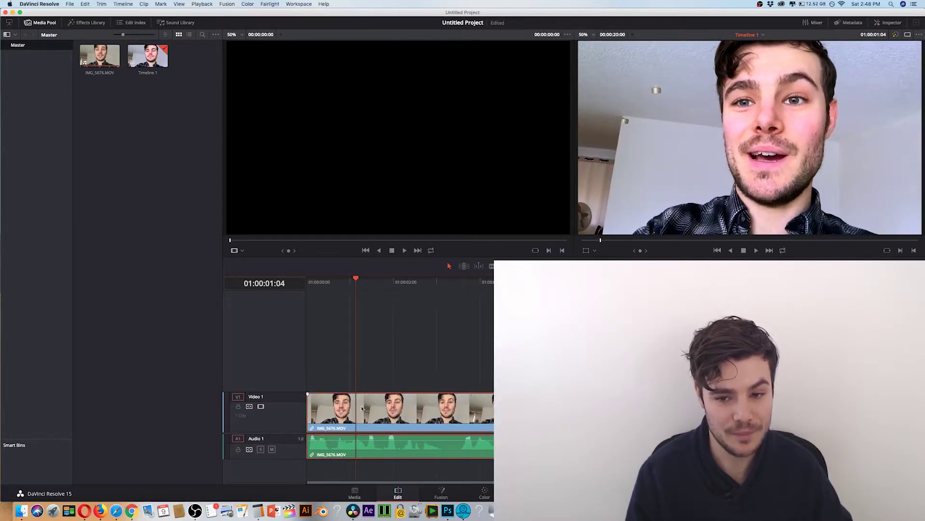
{"action": "key", "text": "super+z"}
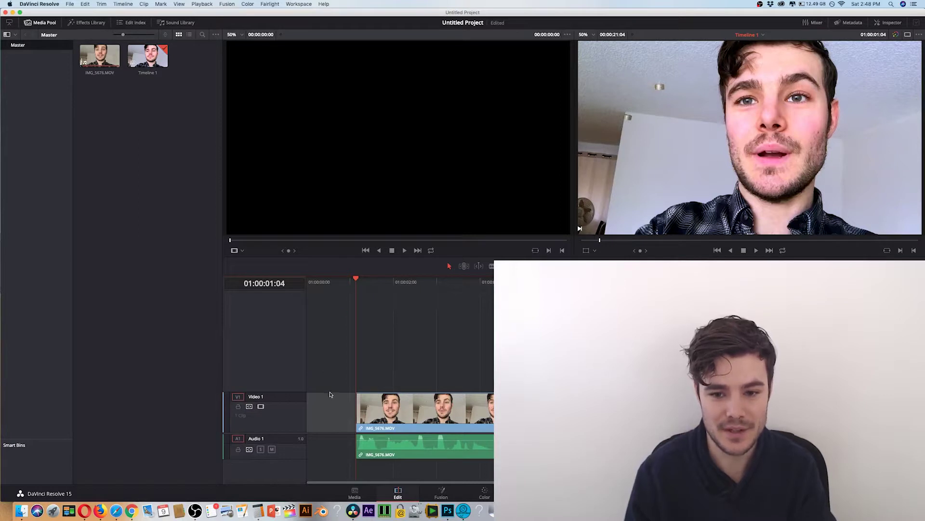
{"action": "key", "text": "BackSpace"}
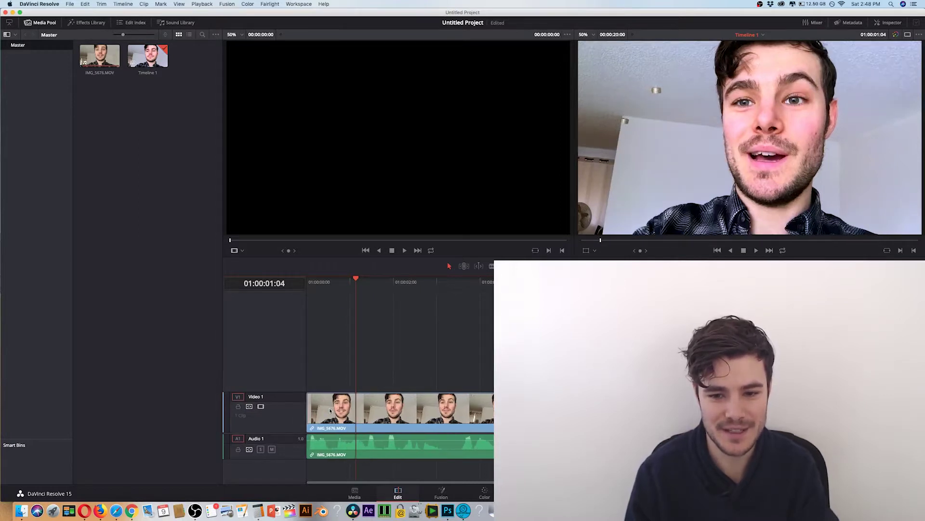
Restore the untrimmed clip and try ripple-trimming its start to 01:00:01:04 in Trim Edit Mode
{"action": "key", "text": "super+z"}
{"action": "key", "text": "super+shift+z"}
{"action": "key", "text": "super+z"}
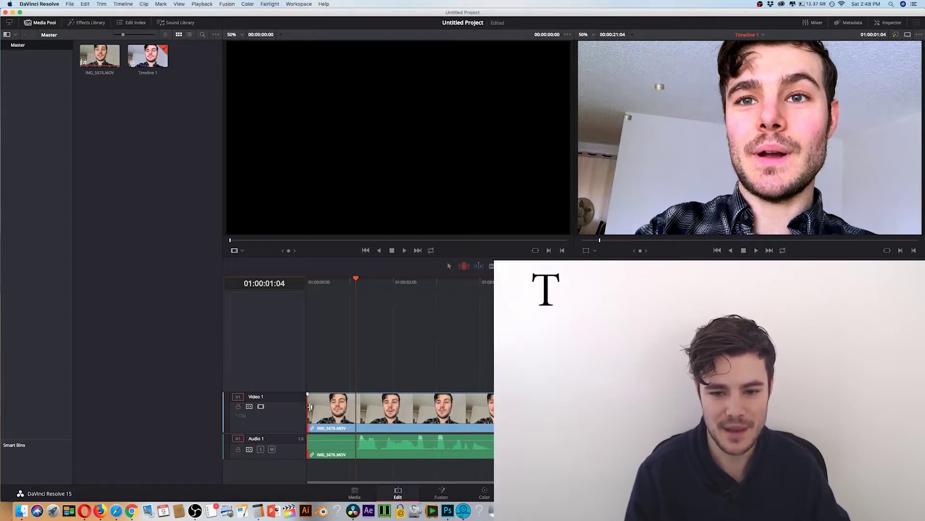
{"action": "left_click_drag", "start_coordinate": [310, 407], "coordinate": [357, 409]}
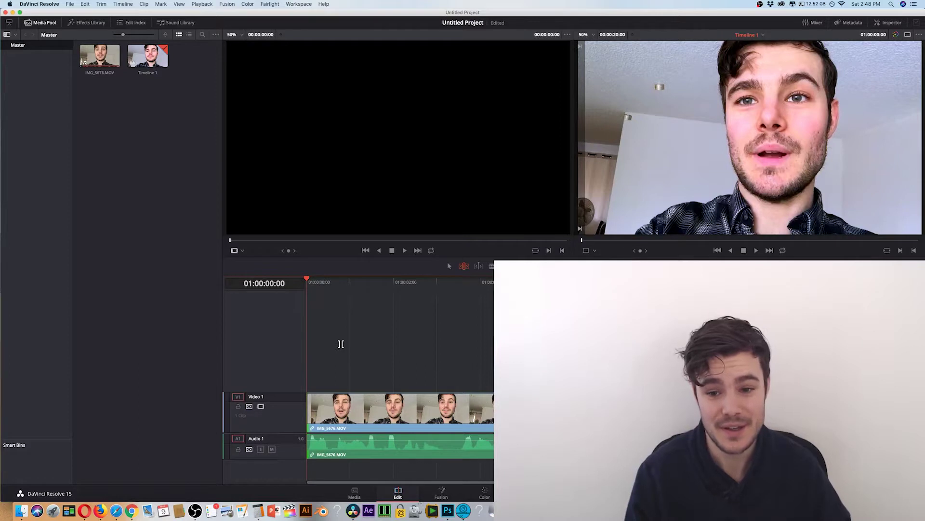
{"action": "key", "text": "super+z"}
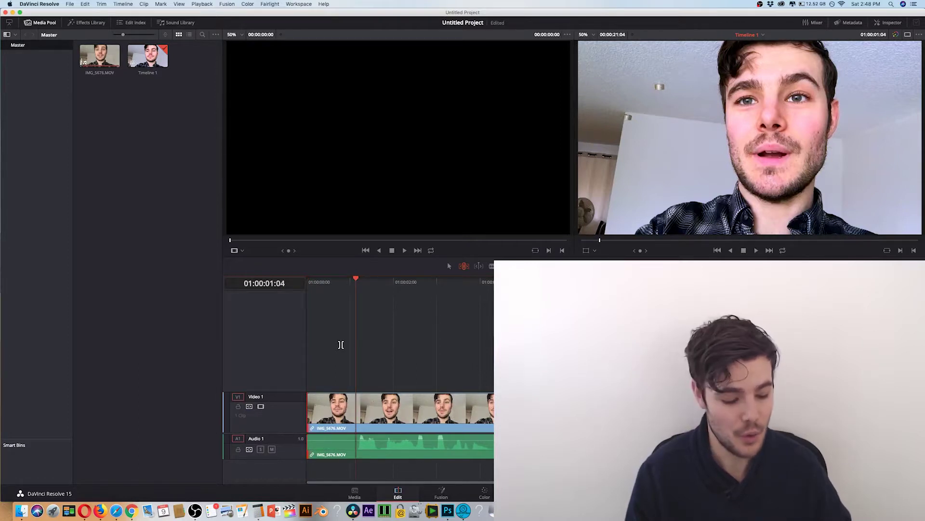
Split the clip at 01:00:01:04, delete the first piece leaving a gap, and slide the remaining clip to the timeline start
{"action": "key", "text": "b"}
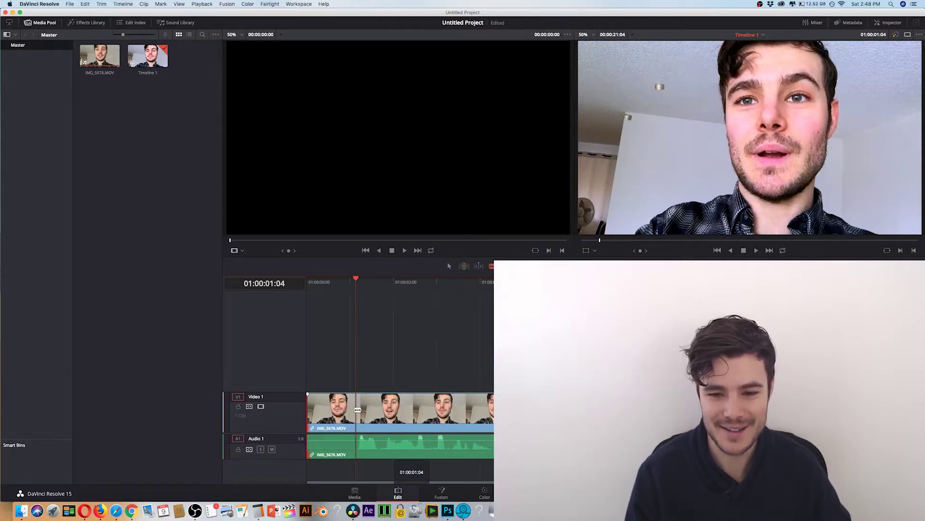
{"action": "left_click", "coordinate": [357, 410]}
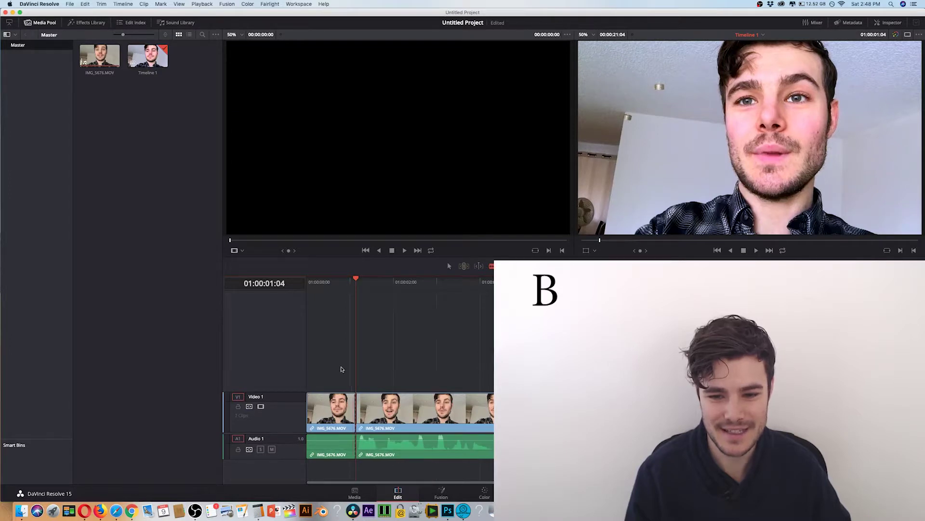
{"action": "key", "text": "a"}
{"action": "left_click", "coordinate": [332, 401]}
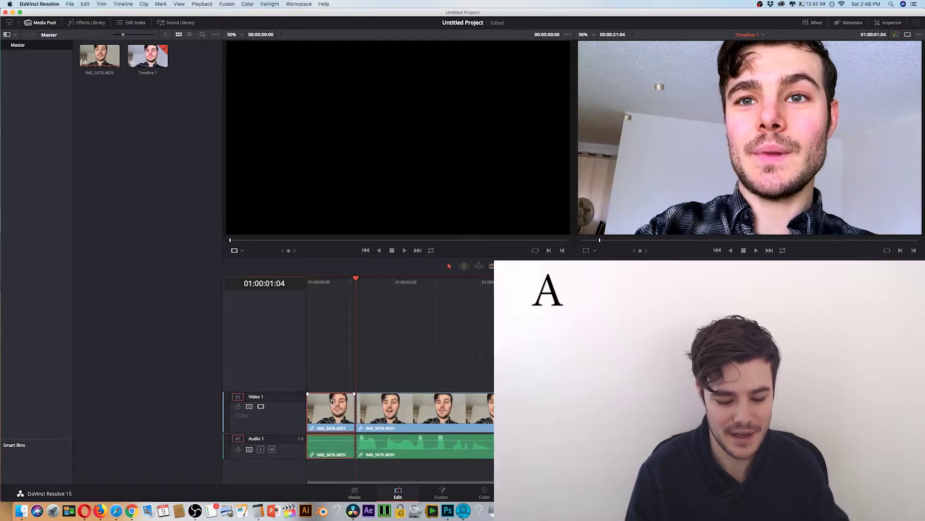
{"action": "key", "text": "Delete"}
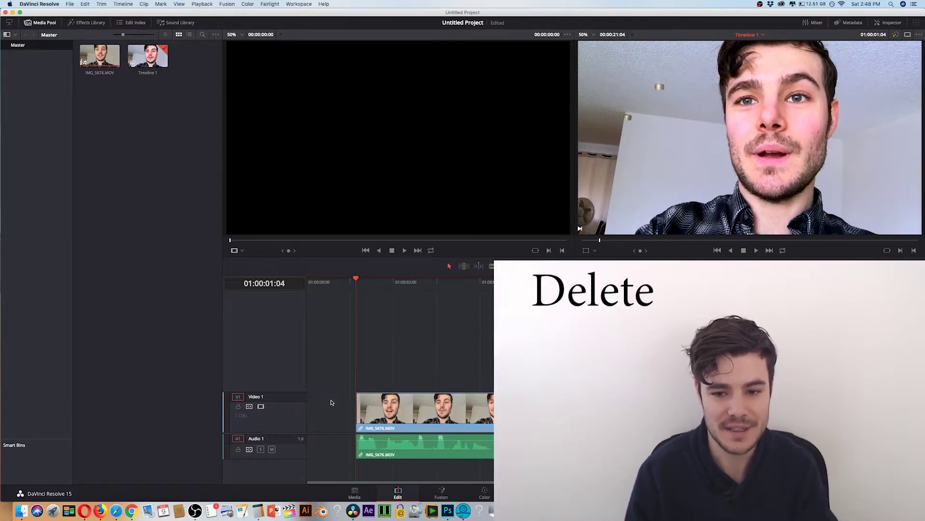
{"action": "left_click_drag", "start_coordinate": [410, 409], "coordinate": [323, 411]}
Undo the move and the deletion, and ripple delete the first piece so the gap closes
{"action": "key", "text": "super+z"}
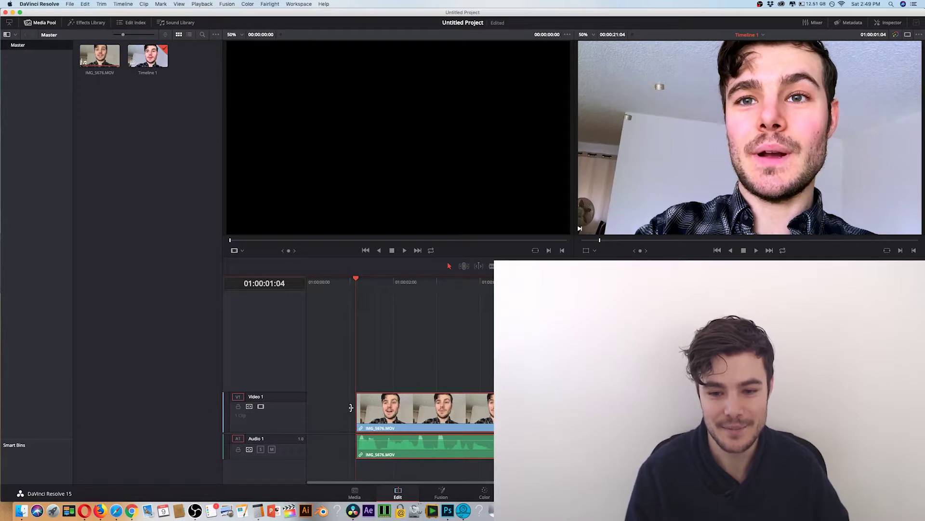
{"action": "key", "text": "super+z"}
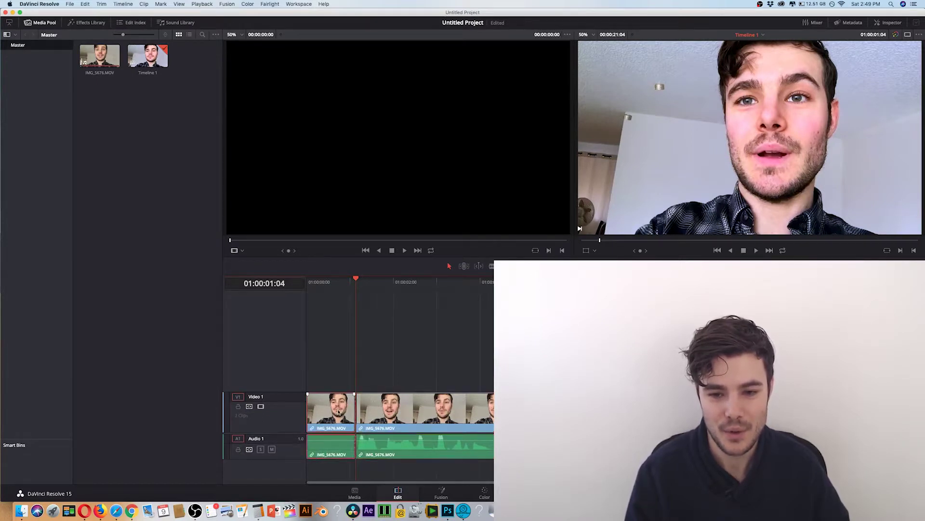
{"action": "left_click", "coordinate": [339, 412]}
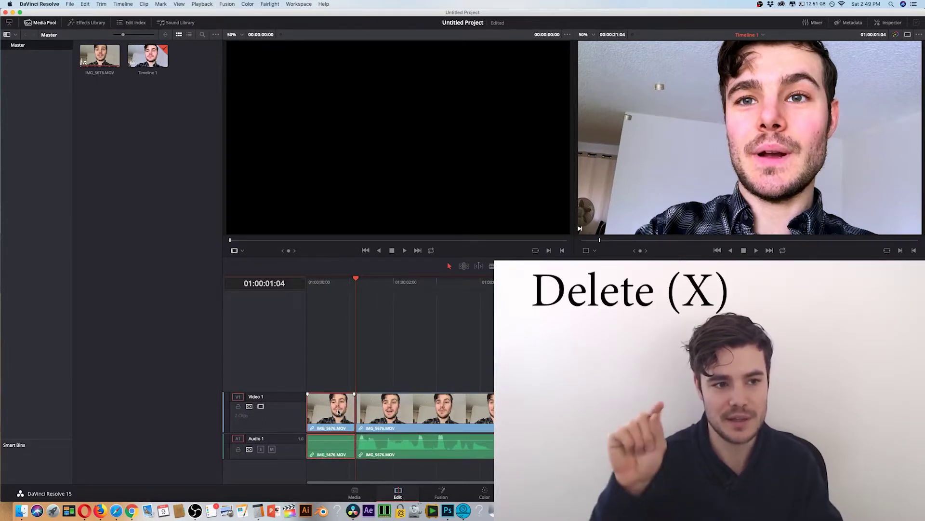
{"action": "key", "text": "BackSpace"}
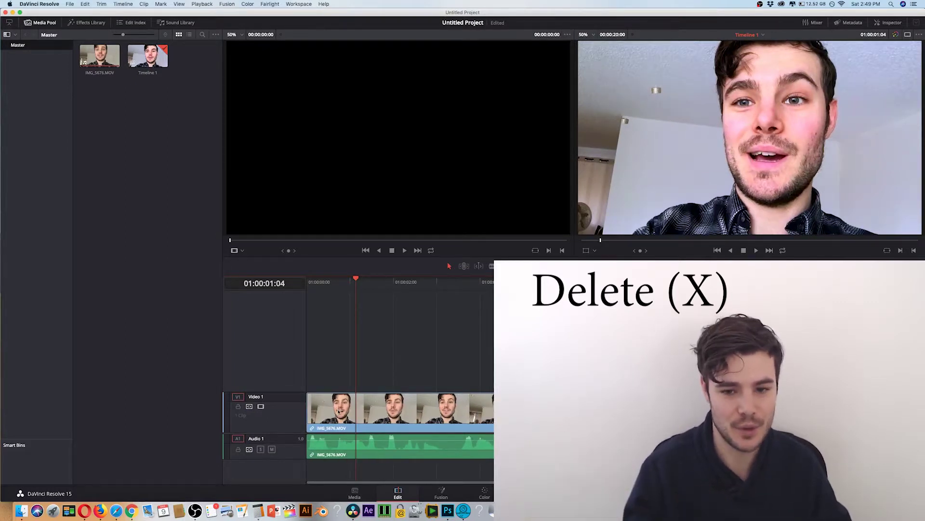
Undo the ripple delete and the split, and try trimming the clip's start to 01:00:01:04 with the selection tool
{"action": "key", "text": "super+z"}
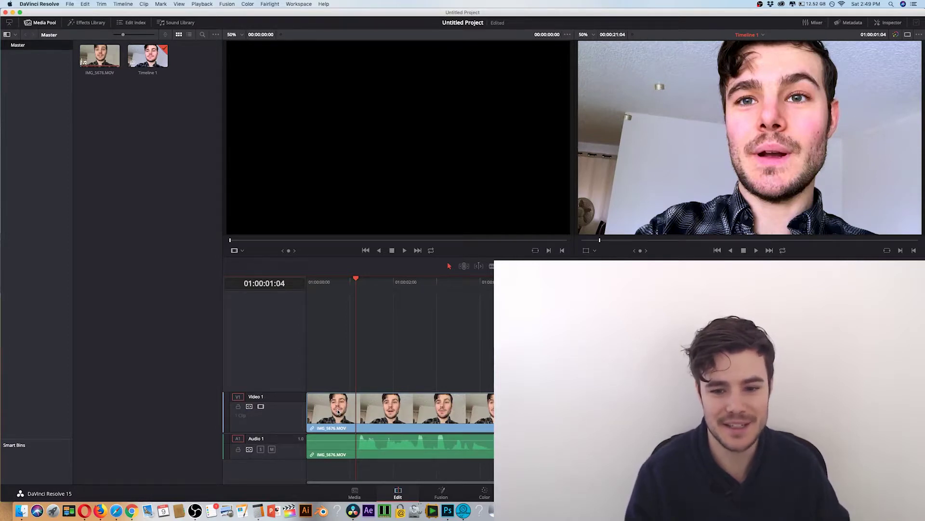
{"action": "left_click_drag", "start_coordinate": [309, 405], "coordinate": [356, 413]}
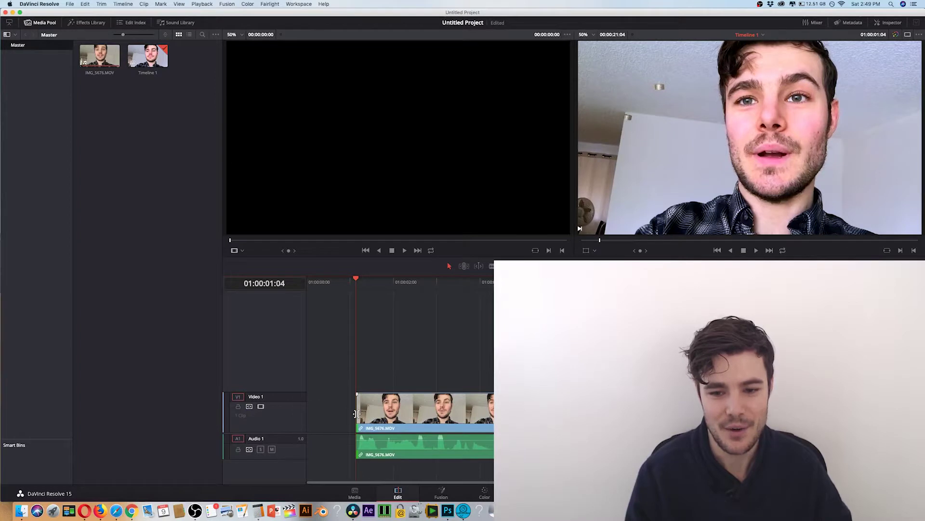
{"action": "key", "text": "super+z"}
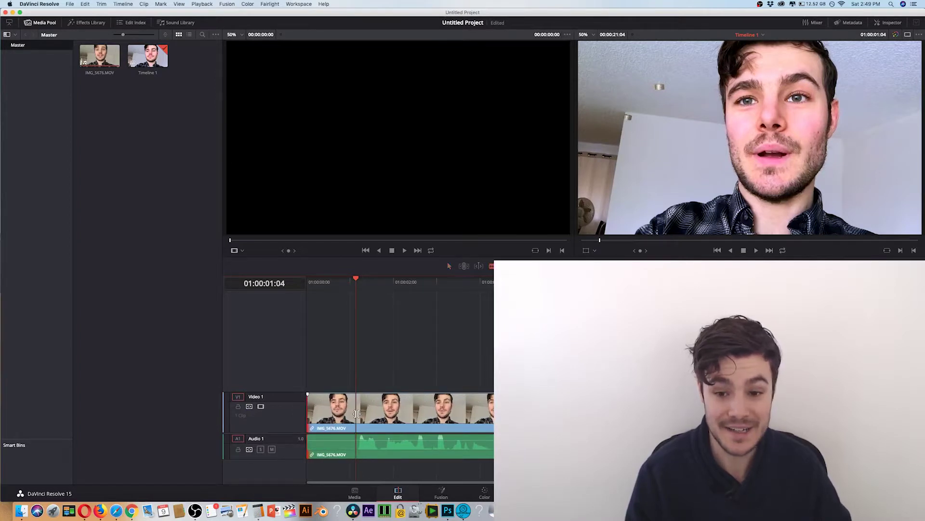
Split the clip at 01:00:01:04 and ripple delete the first piece so the gap closes
{"action": "key", "text": "b"}
{"action": "left_click", "coordinate": [356, 413]}
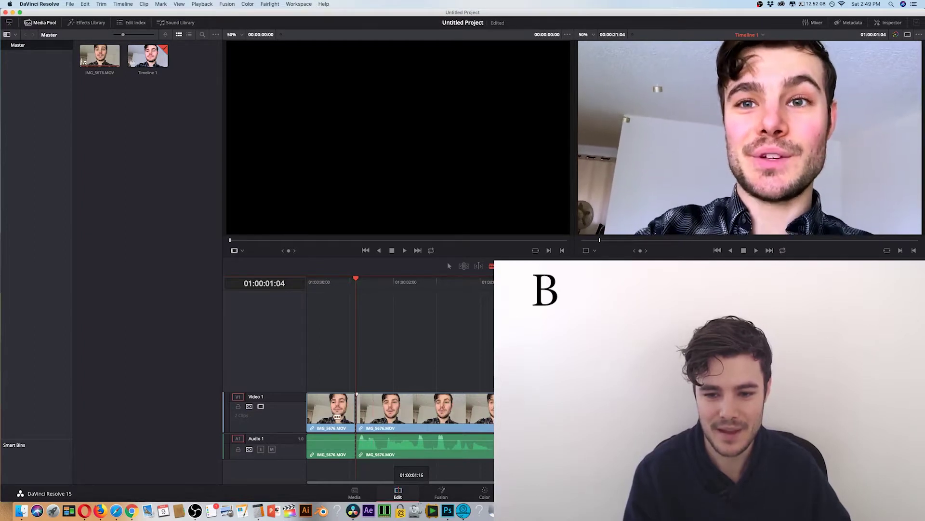
{"action": "key", "text": "a"}
{"action": "left_click", "coordinate": [330, 417]}
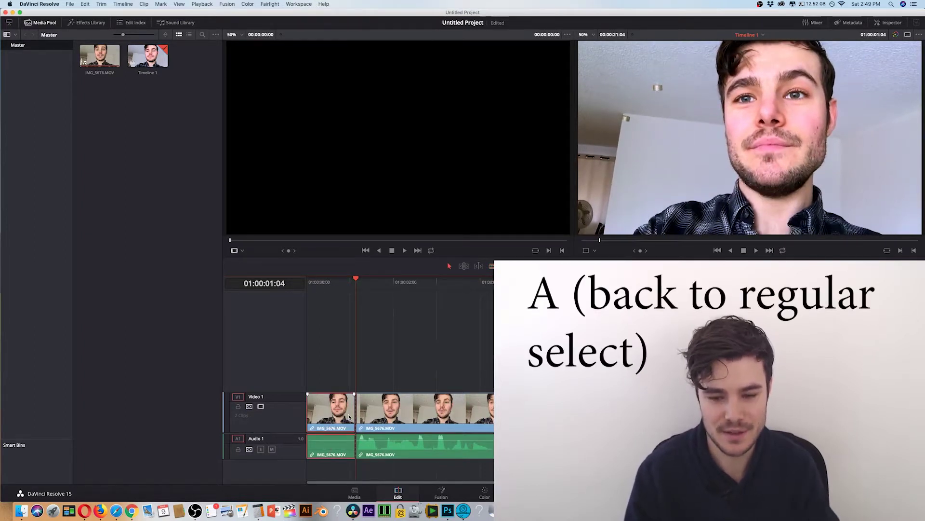
{"action": "key", "text": "Delete"}
Play the timeline from the start to find the next cut and split the clip at 01:00:03:15
{"action": "left_click_drag", "start_coordinate": [350, 280], "coordinate": [267, 280]}
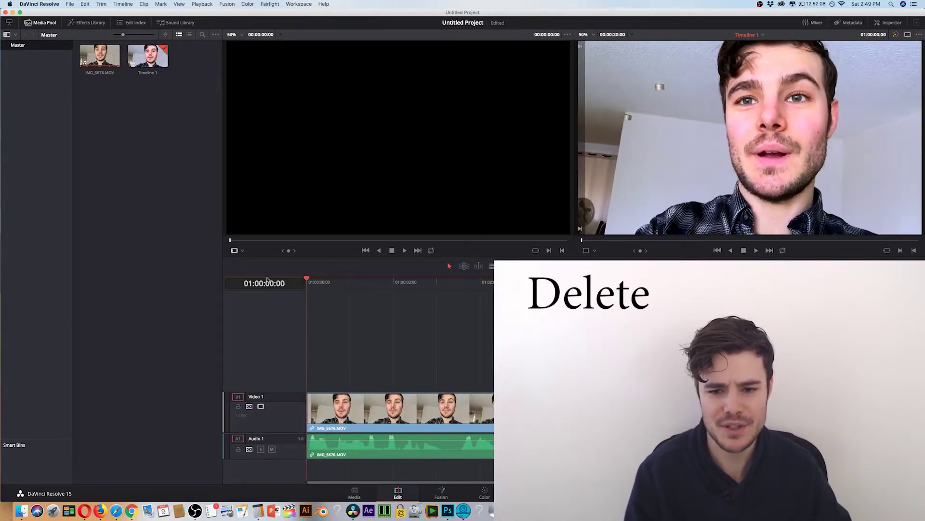
{"action": "key", "text": "space"}
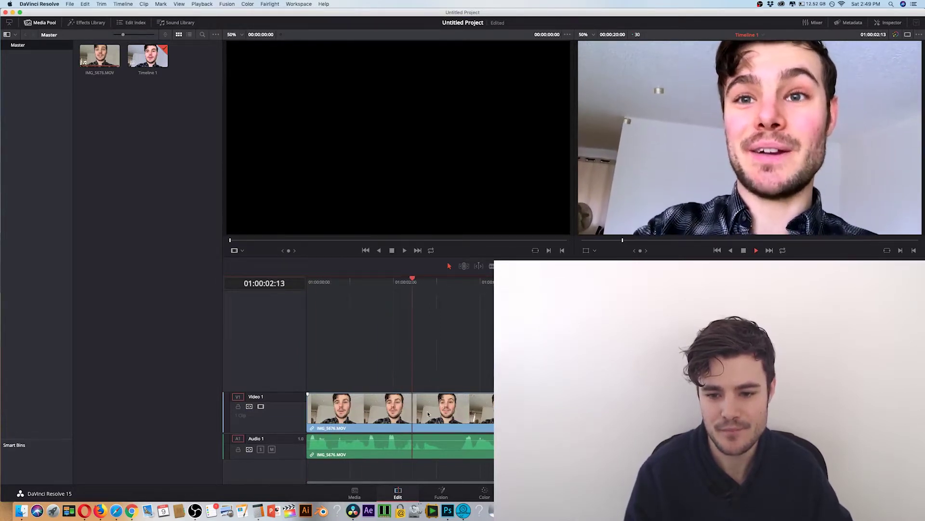
{"action": "key", "text": "space"}
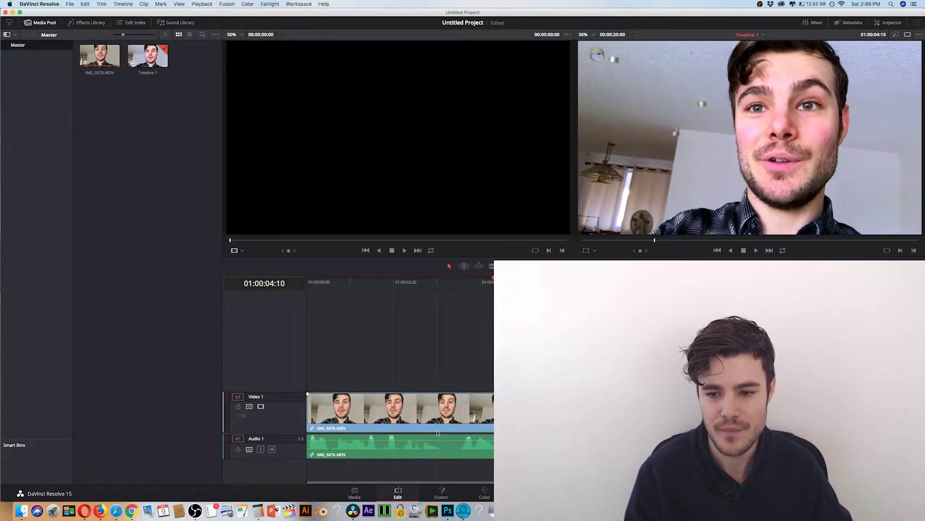
{"action": "left_click_drag", "start_coordinate": [488, 285], "coordinate": [458, 281]}
{"action": "key", "text": "b"}
{"action": "left_click", "coordinate": [460, 408]}
Play on and split the clip at 01:00:07:29, then ripple delete the piece between the two cuts
{"action": "key", "text": "space"}
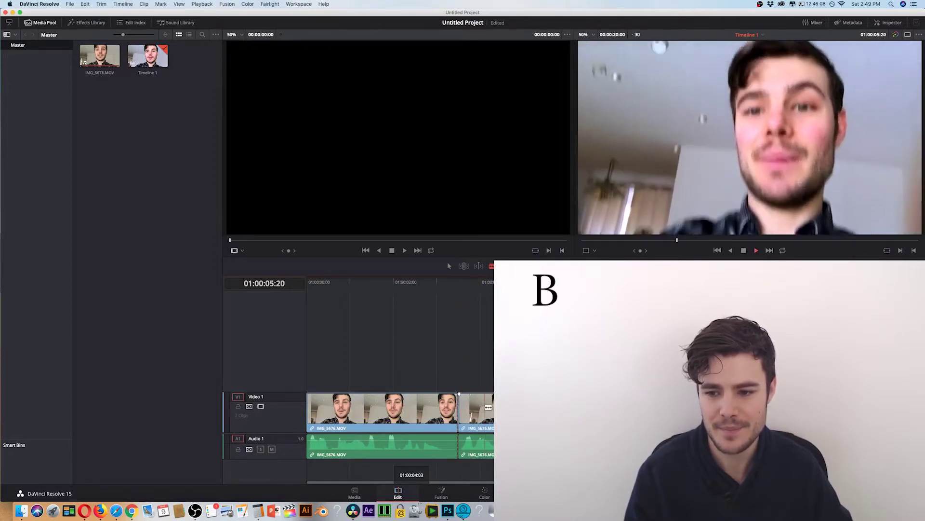
{"action": "key", "text": "space"}
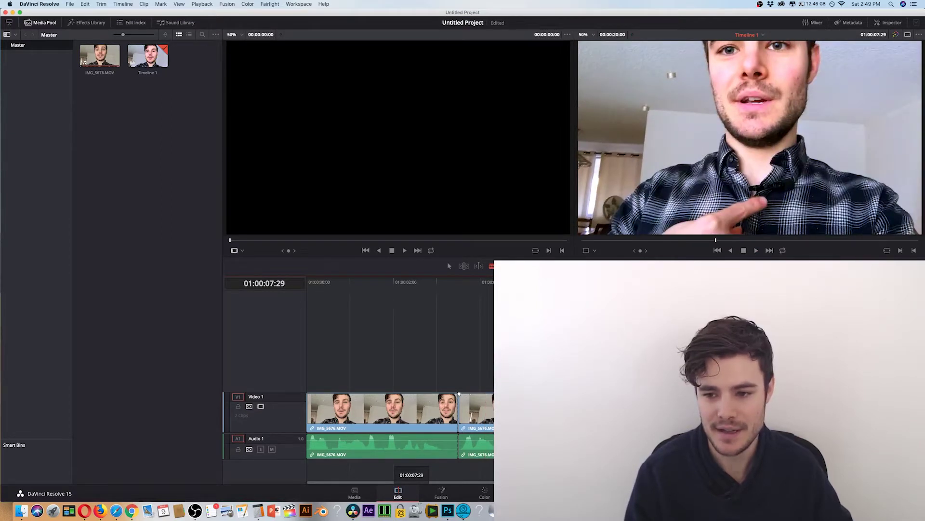
{"action": "left_click", "coordinate": [555, 411]}
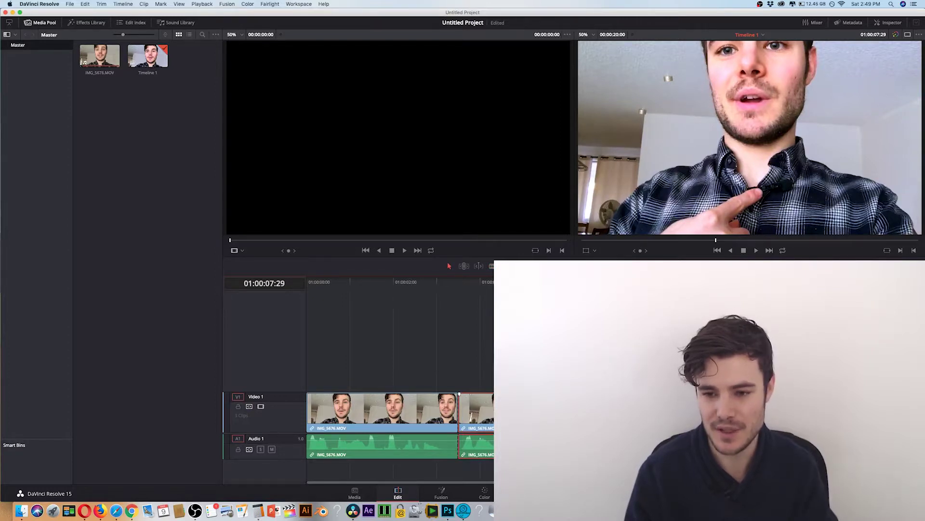
{"action": "key", "text": "BackSpace"}
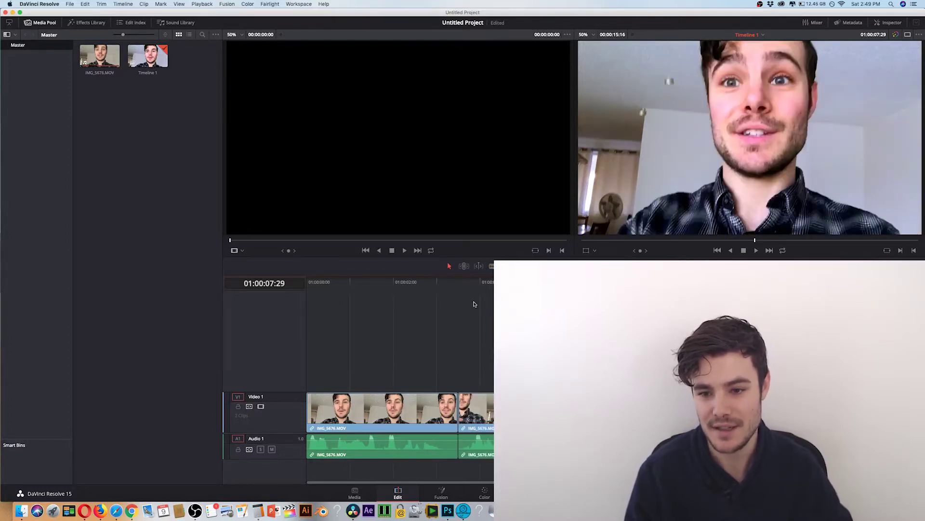
Split the second clip on the timeline at 01:00:10:09
{"action": "left_click", "coordinate": [445, 287]}
{"action": "key", "text": "super+minus"}
{"action": "key", "text": "super+minus"}
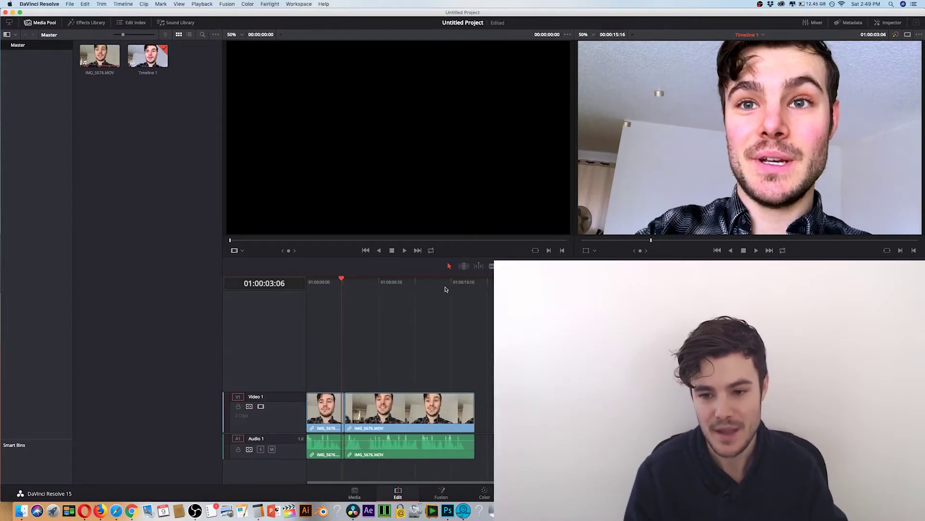
{"action": "left_click", "coordinate": [325, 403]}
{"action": "left_click", "coordinate": [418, 285]}
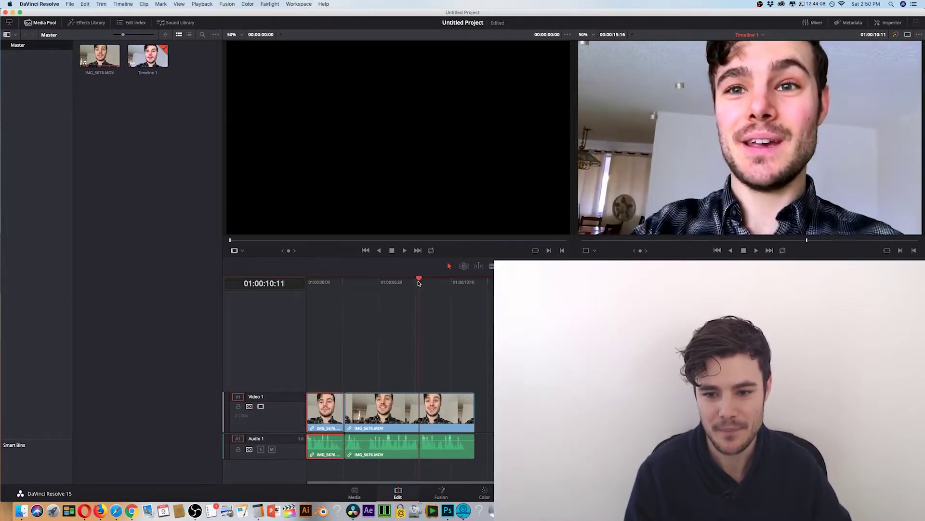
{"action": "key", "text": "b"}
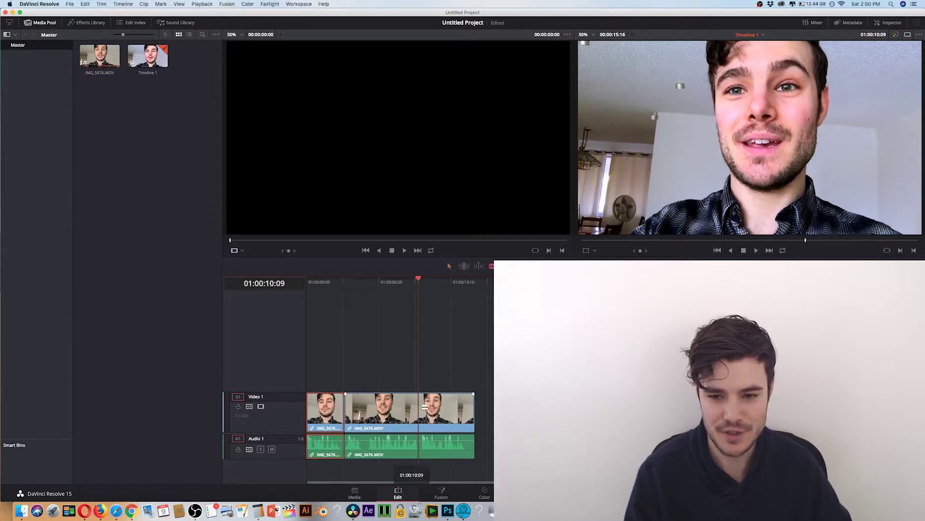
{"action": "left_click", "coordinate": [419, 407]}
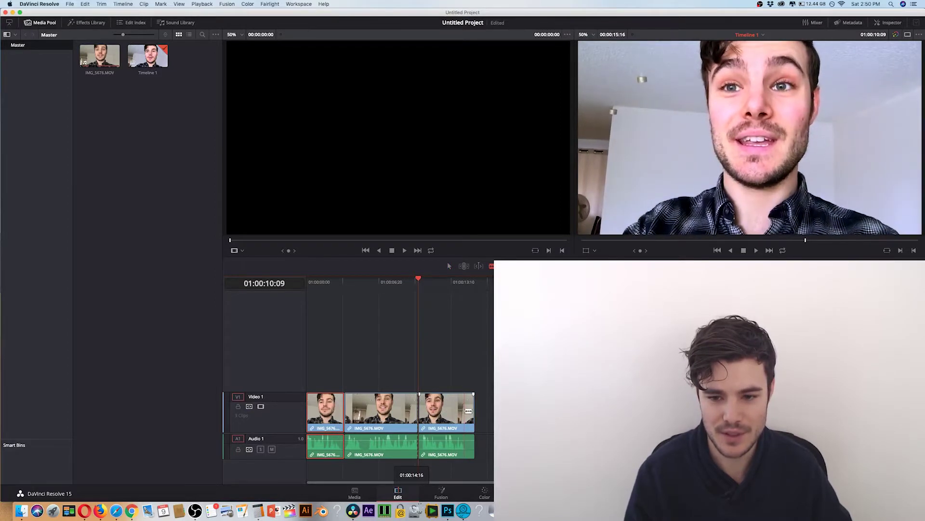
Split the last clip at about 01:00:14:16 and swap the order of the second and third pieces by way of Video 2
{"action": "left_click", "coordinate": [465, 410]}
{"action": "key", "text": "a"}
{"action": "left_click_drag", "start_coordinate": [443, 400], "coordinate": [370, 359]}
{"action": "left_click_drag", "start_coordinate": [376, 408], "coordinate": [423, 406]}
{"action": "left_click_drag", "start_coordinate": [364, 375], "coordinate": [367, 410]}
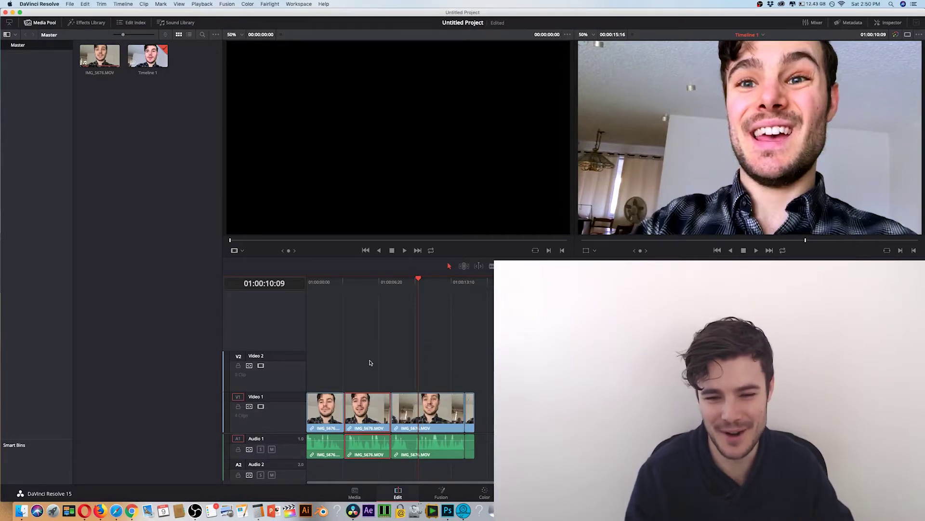
Play the rearranged section and undo the swap of the second and third pieces
{"action": "left_click", "coordinate": [380, 282]}
{"action": "left_click_drag", "start_coordinate": [381, 281], "coordinate": [344, 281]}
{"action": "key", "text": "space"}
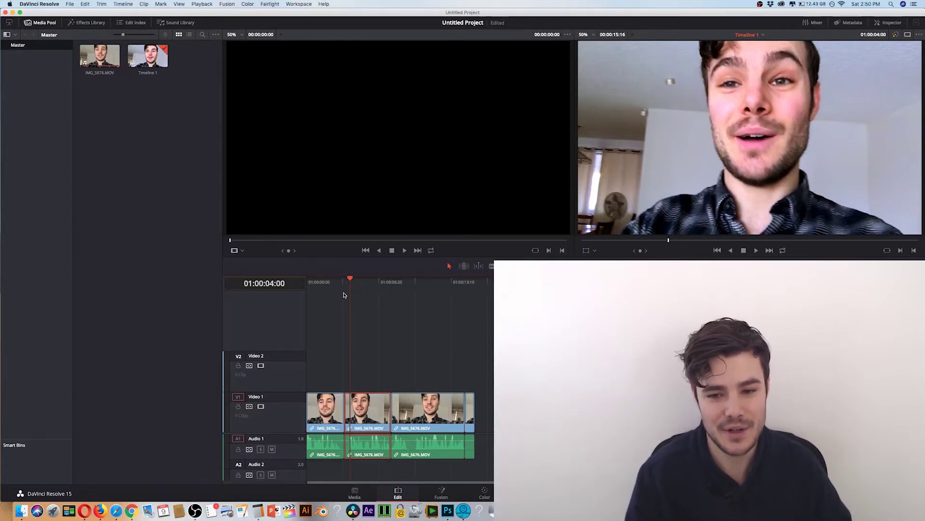
{"action": "key", "text": "super+z"}
{"action": "key", "text": "super+shift+z"}
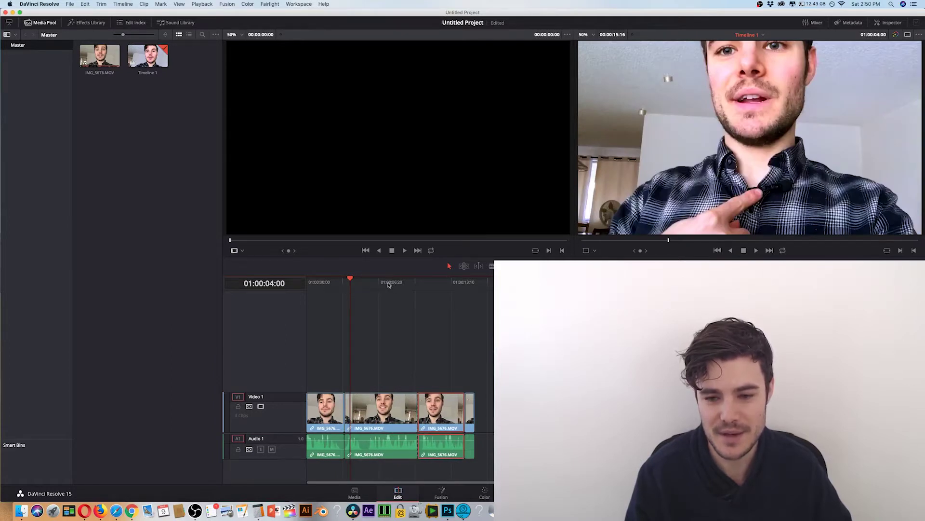
Play the last section and trim the end of the last clip to 01:00:14:21
{"action": "left_click_drag", "start_coordinate": [378, 283], "coordinate": [413, 284]}
{"action": "key", "text": "space"}
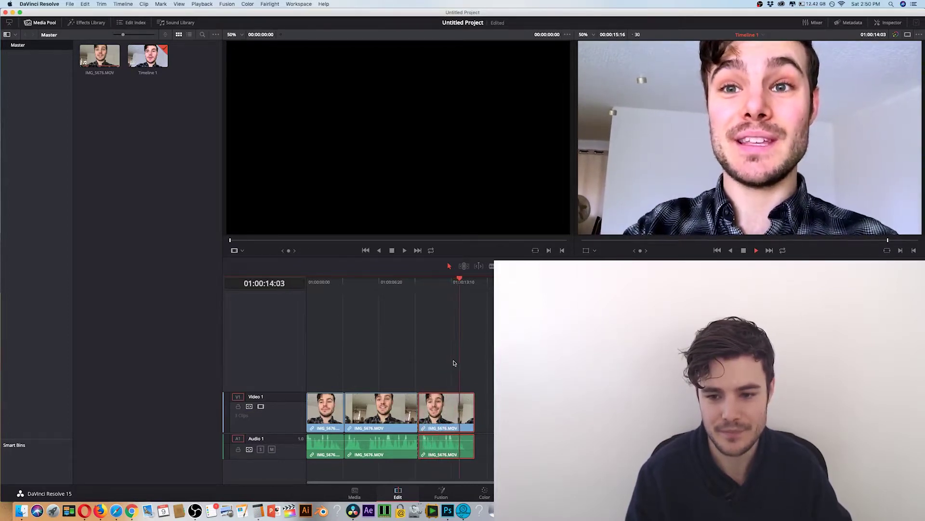
{"action": "key", "text": "space"}
{"action": "key", "text": "super+equal"}
{"action": "key", "text": "super+equal"}
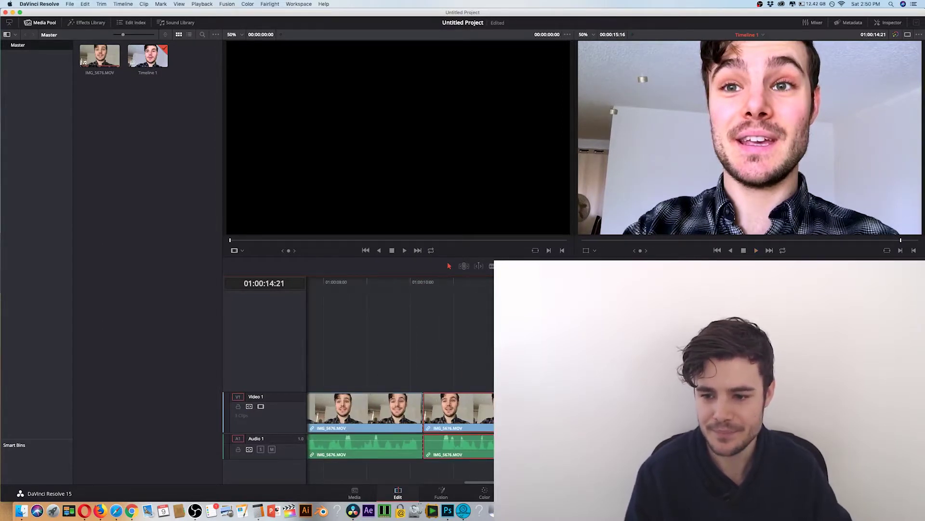
{"action": "left_click", "coordinate": [636, 410]}
{"action": "left_click", "coordinate": [569, 410]}
{"action": "left_click_drag", "start_coordinate": [615, 410], "coordinate": [597, 410]}
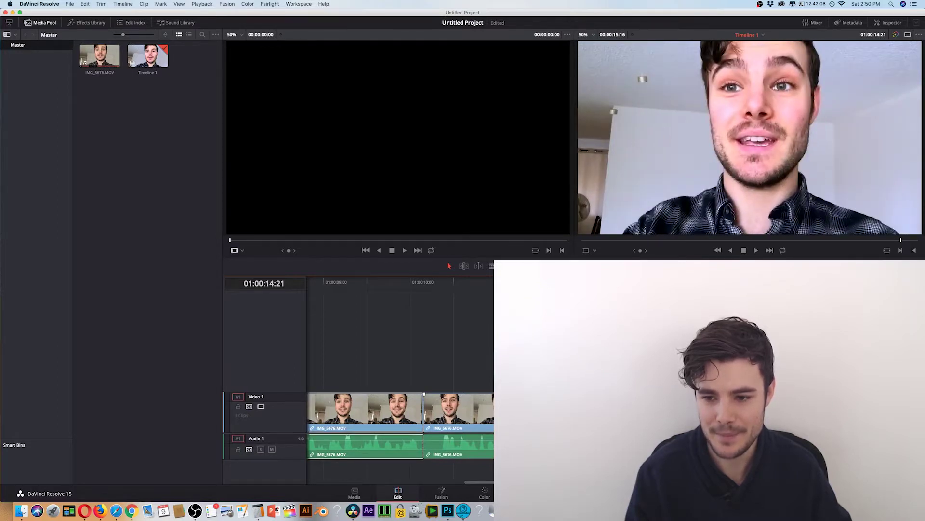
{"action": "key", "text": "shift+z"}
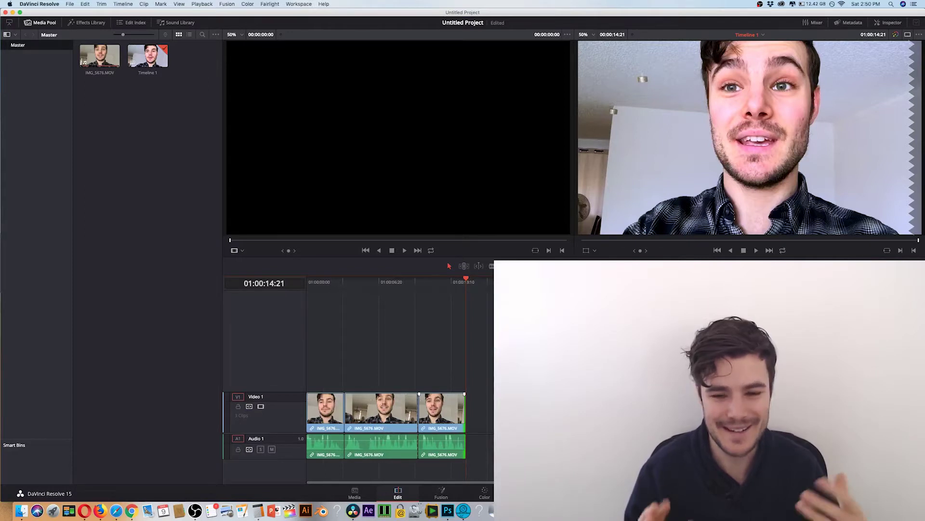
Place the playhead at the cut between the first and second clips, at 01:00:03:15
{"action": "key", "text": "super+minus"}
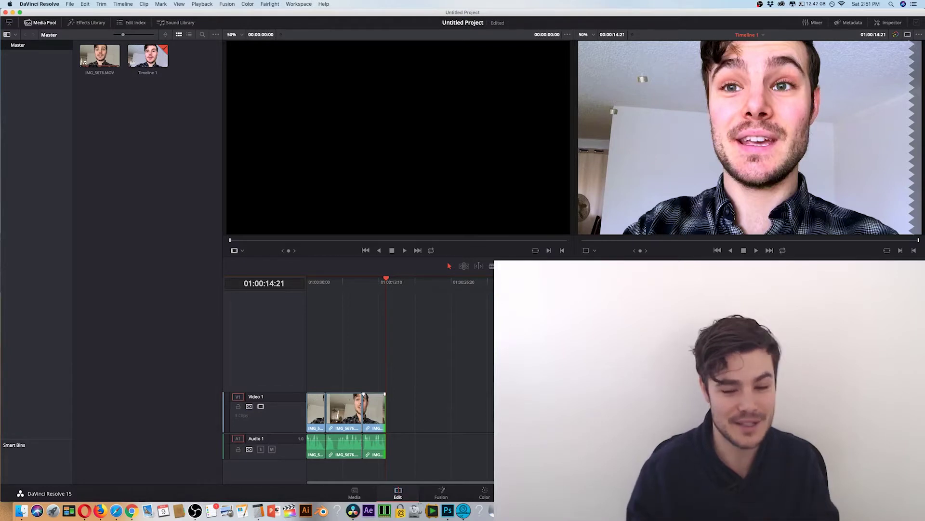
{"action": "key", "text": "super+equal"}
{"action": "key", "text": "super+equal"}
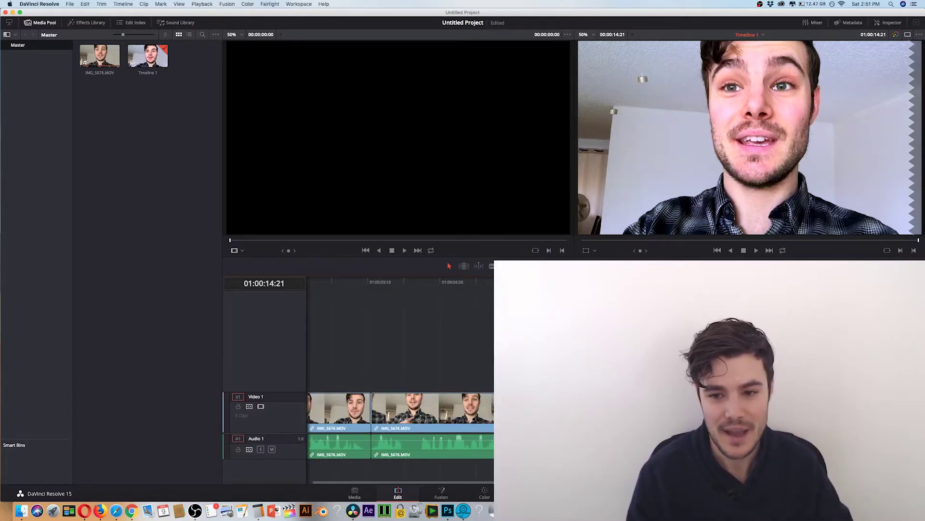
{"action": "left_click_drag", "start_coordinate": [457, 290], "coordinate": [372, 291]}
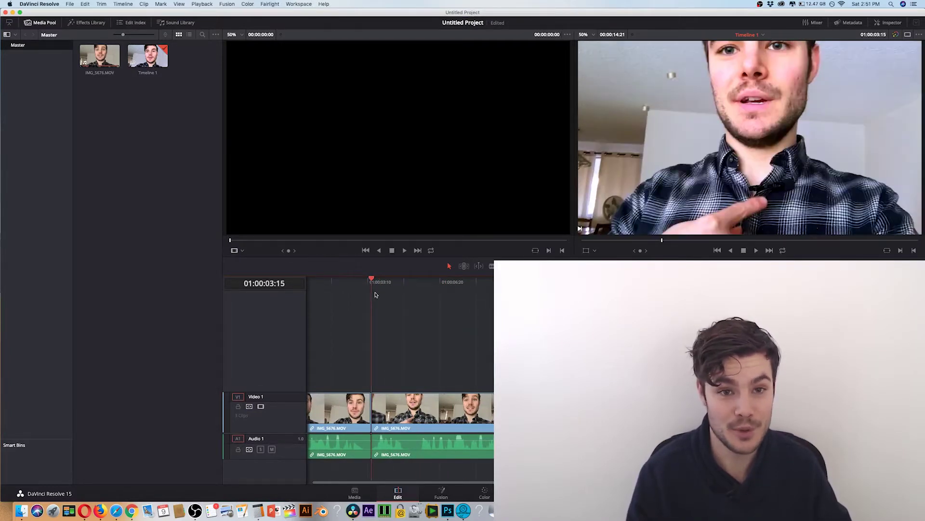
Switch to Finder, preview the footage, import IMG_5744.MOV into the media pool and place it on Video 2 at 01:00:03:15
{"action": "left_click", "coordinate": [21, 511]}
{"action": "left_click", "coordinate": [436, 192]}
{"action": "key", "text": "space"}
{"action": "key", "text": "space"}
{"action": "left_click", "coordinate": [435, 199]}
{"action": "key", "text": "space"}
{"action": "key", "text": "space"}
{"action": "left_click_drag", "start_coordinate": [435, 199], "coordinate": [178, 118]}
{"action": "left_click", "coordinate": [192, 51]}
{"action": "left_click_drag", "start_coordinate": [191, 51], "coordinate": [375, 359]}
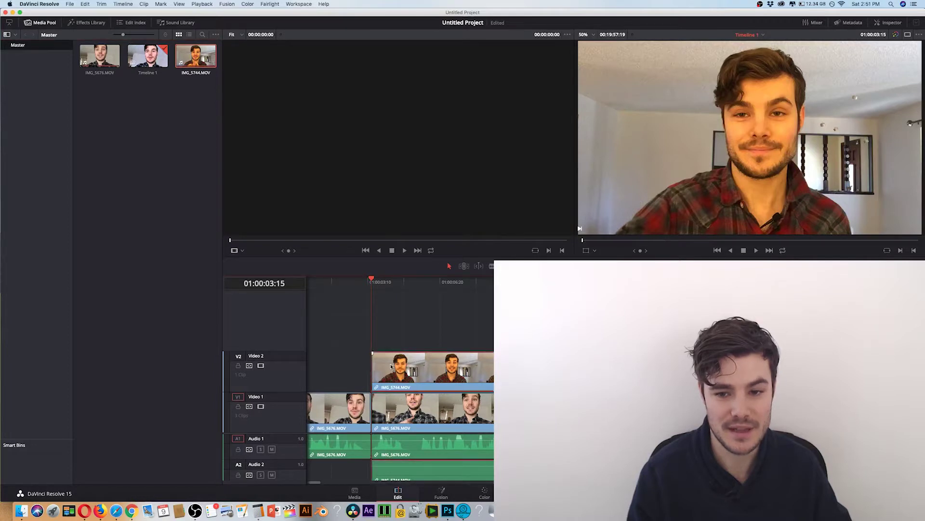
Auto-balance the colors of the IMG_5744.MOV clip on the Color page and set its saturation to 39.20
{"action": "left_click", "coordinate": [483, 494]}
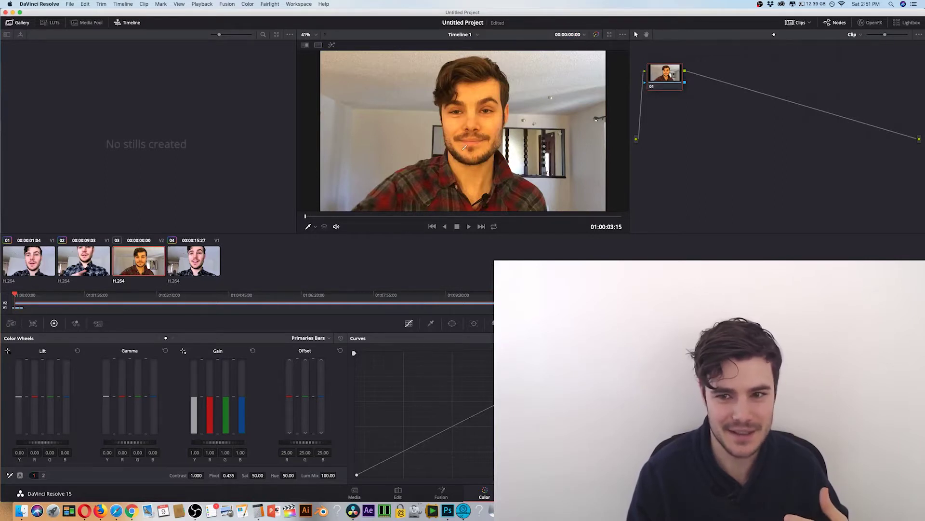
{"action": "left_click", "coordinate": [20, 476]}
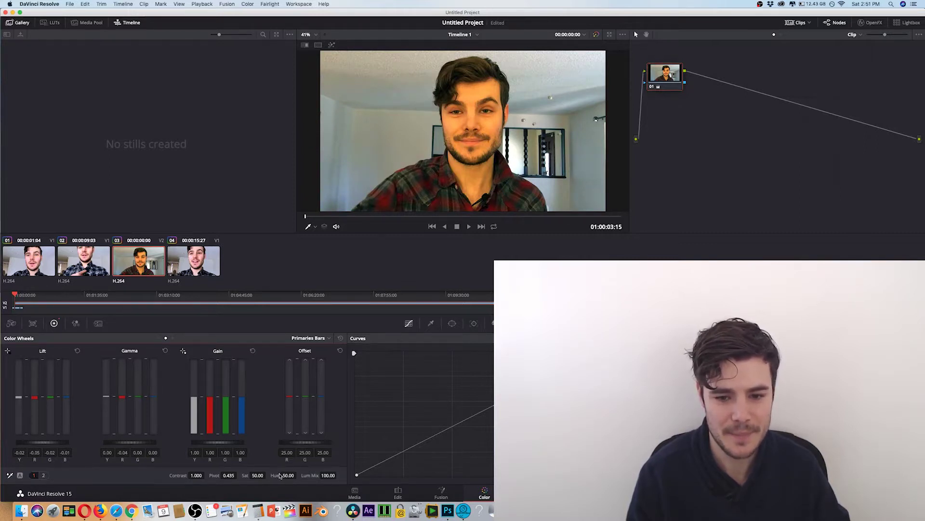
{"action": "left_click_drag", "start_coordinate": [268, 474], "coordinate": [268, 475]}
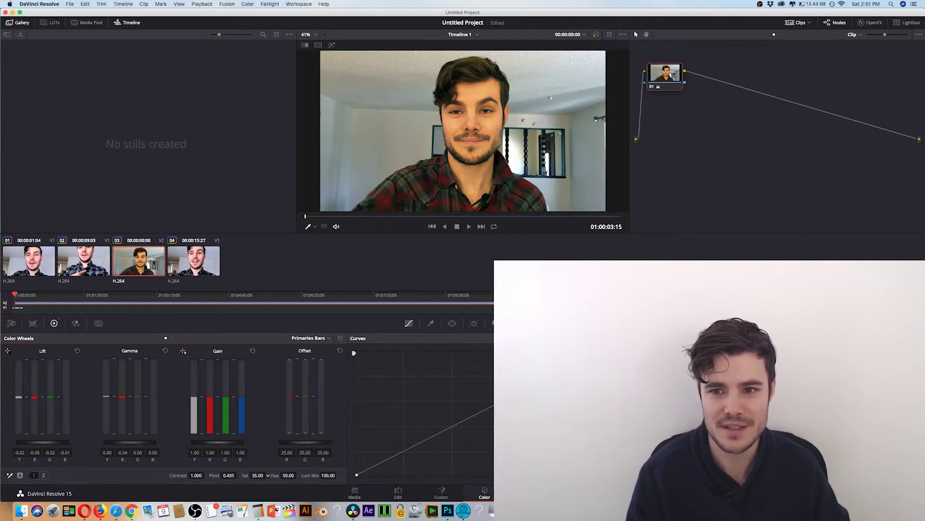
{"action": "left_click_drag", "start_coordinate": [268, 475], "coordinate": [268, 474]}
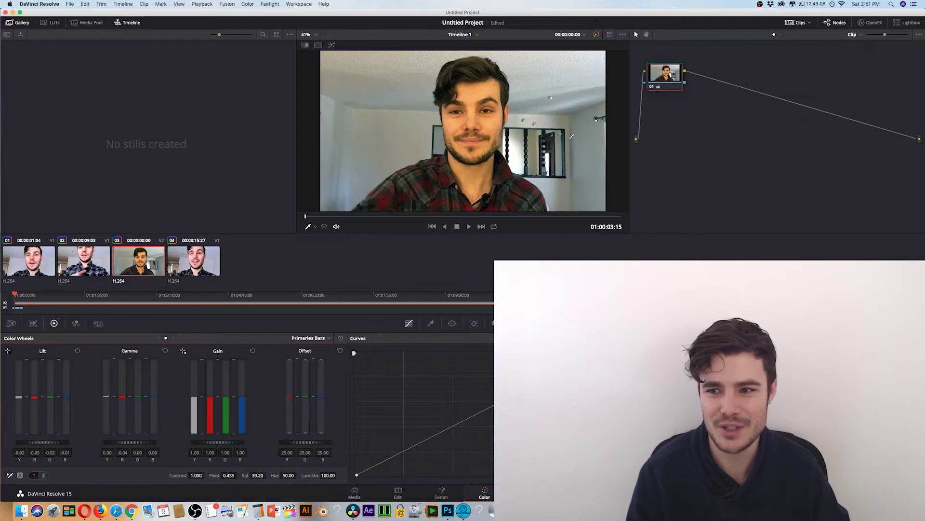
Try moving node 01, raising the green gain to 2.31 and the green lift to 0.13, and undo these changes
{"action": "left_click_drag", "start_coordinate": [670, 81], "coordinate": [693, 90]}
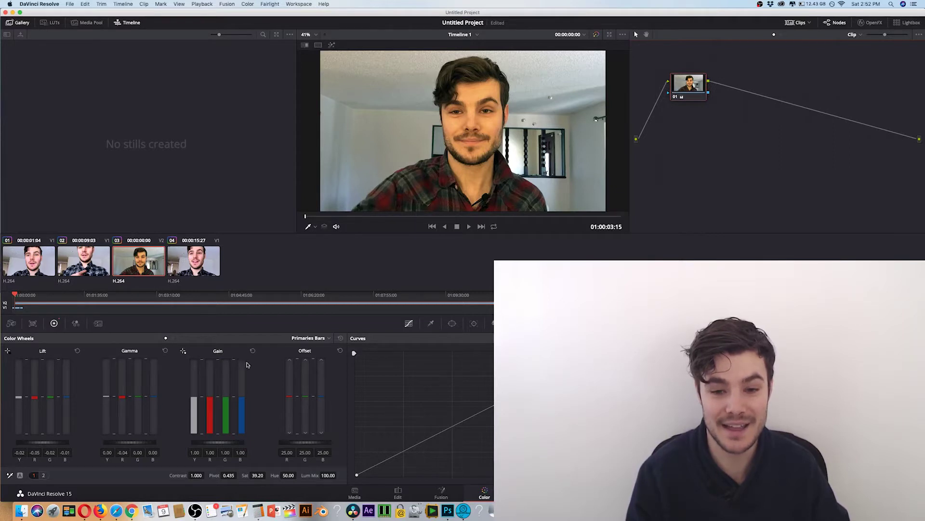
{"action": "left_click_drag", "start_coordinate": [226, 397], "coordinate": [226, 372]}
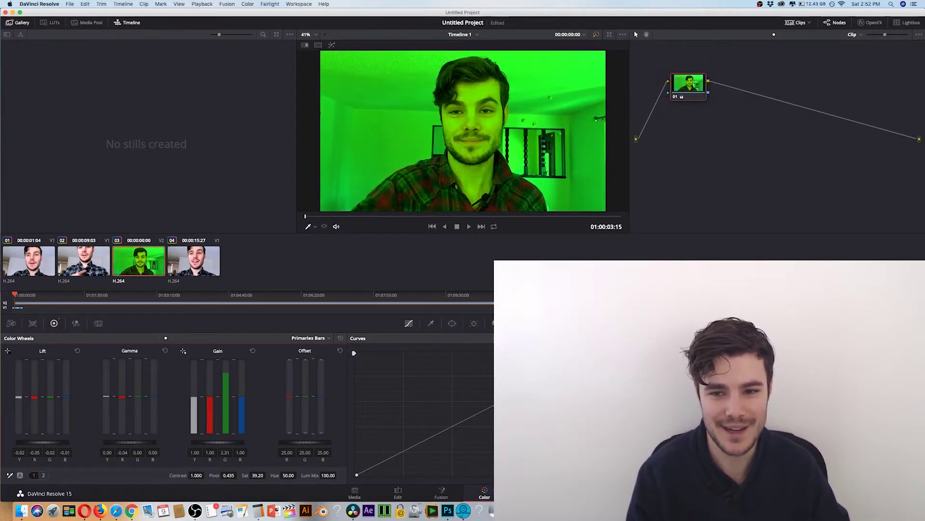
{"action": "key", "text": "super+z"}
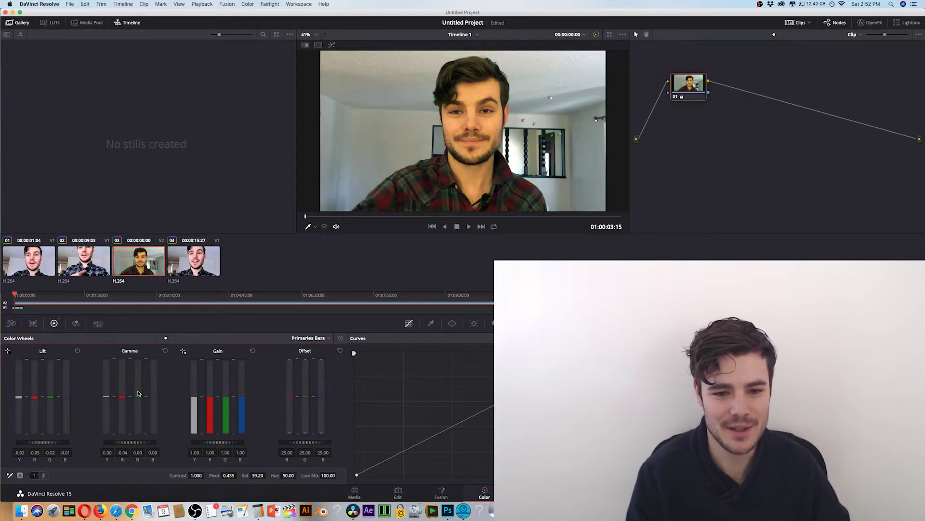
{"action": "key", "text": "super+z"}
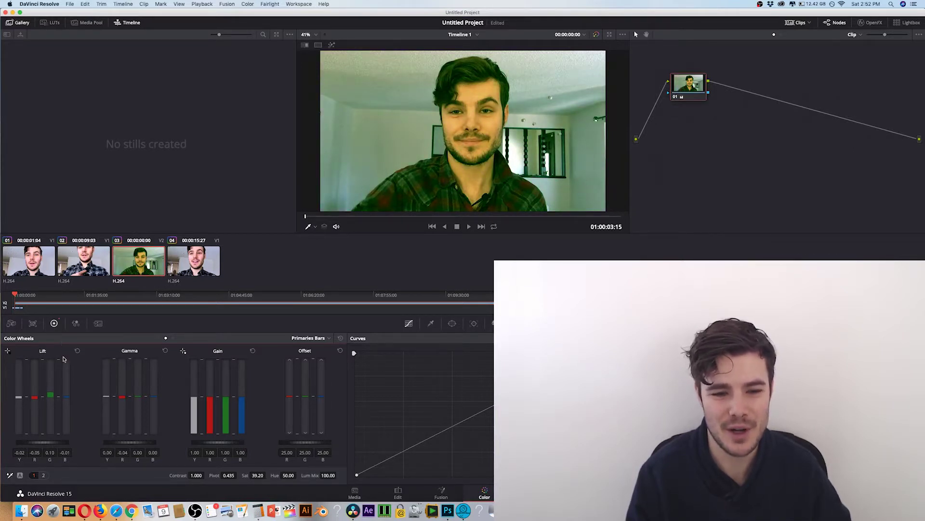
{"action": "key", "text": "super+z"}
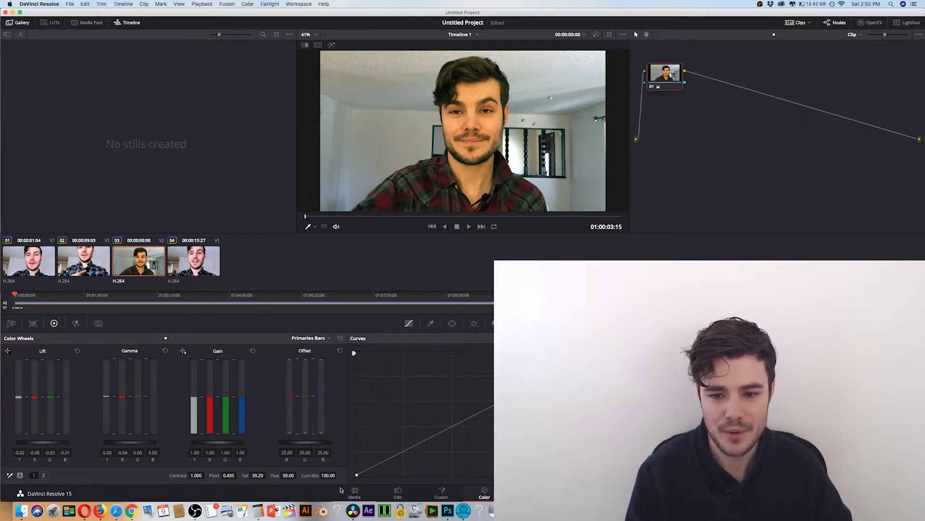
Return to the Edit page to view the color-corrected clip and its audio track on the timeline
{"action": "left_click", "coordinate": [403, 496]}
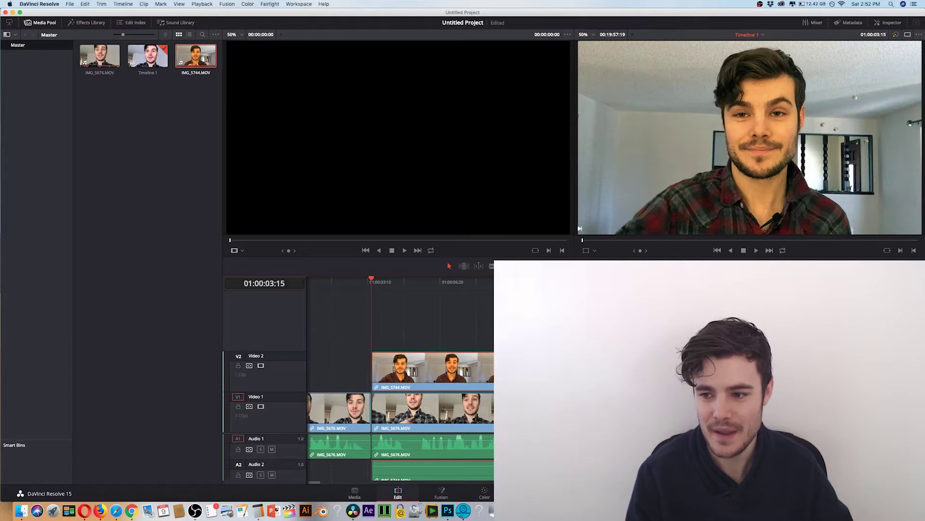
{"action": "scroll", "coordinate": [400, 455], "scroll_direction": "down", "scroll_amount": 1}
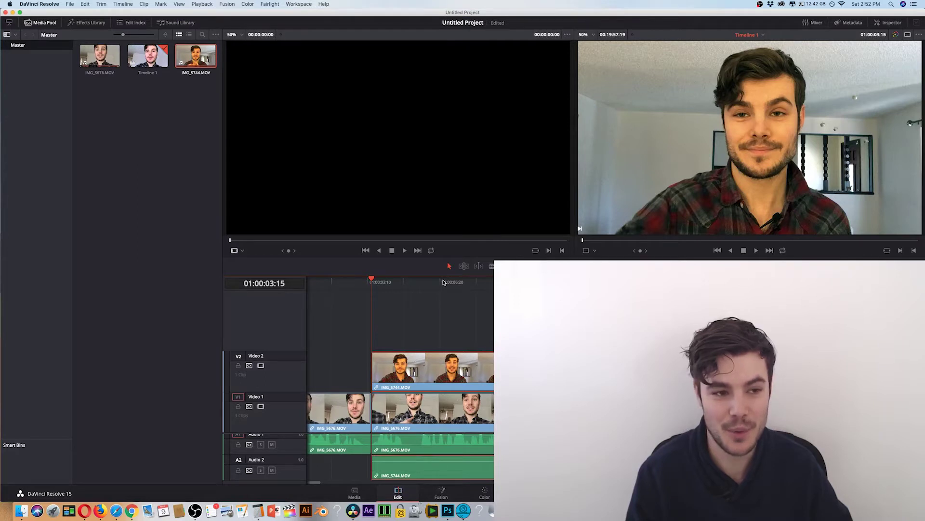
Raise the volume of the IMG_5744.MOV audio on Audio 2 and play the section to check it
{"action": "left_click", "coordinate": [443, 282]}
{"action": "key", "text": "space"}
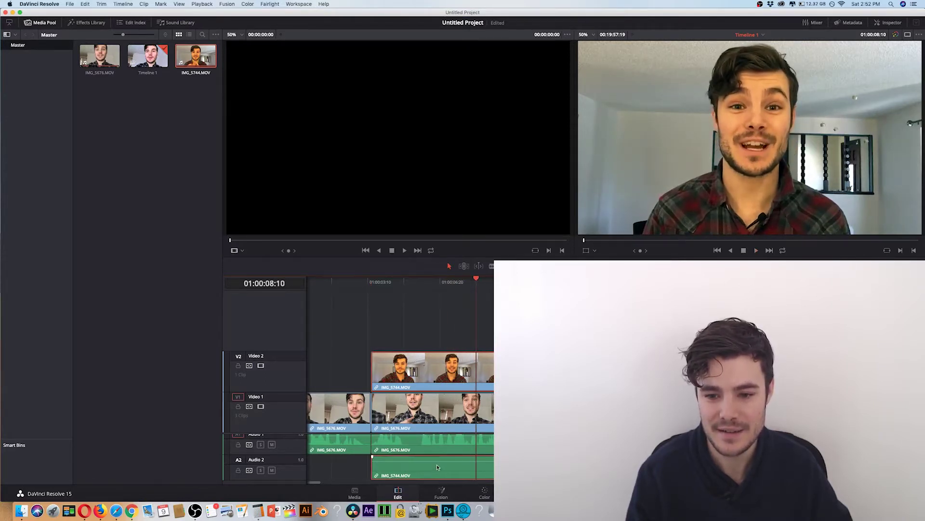
{"action": "left_click_drag", "start_coordinate": [439, 461], "coordinate": [451, 427]}
{"action": "key", "text": "space"}
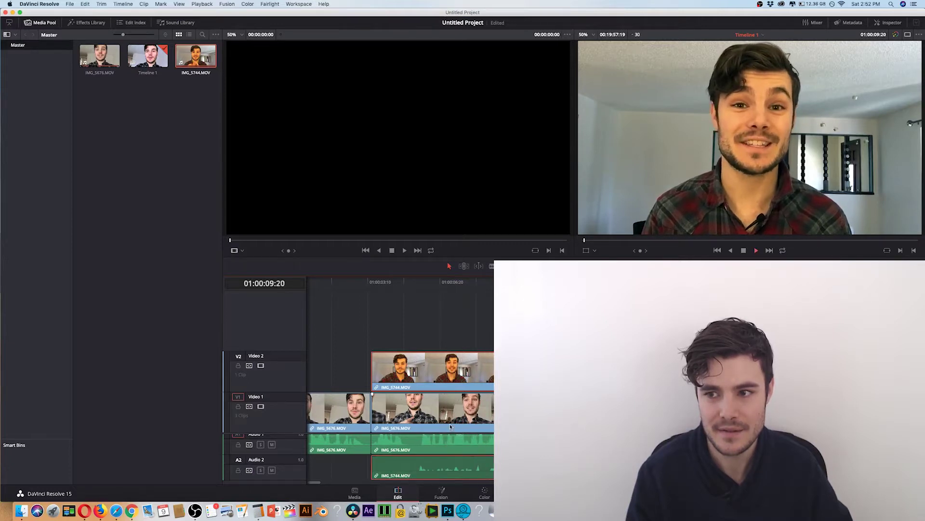
{"action": "key", "text": "space"}
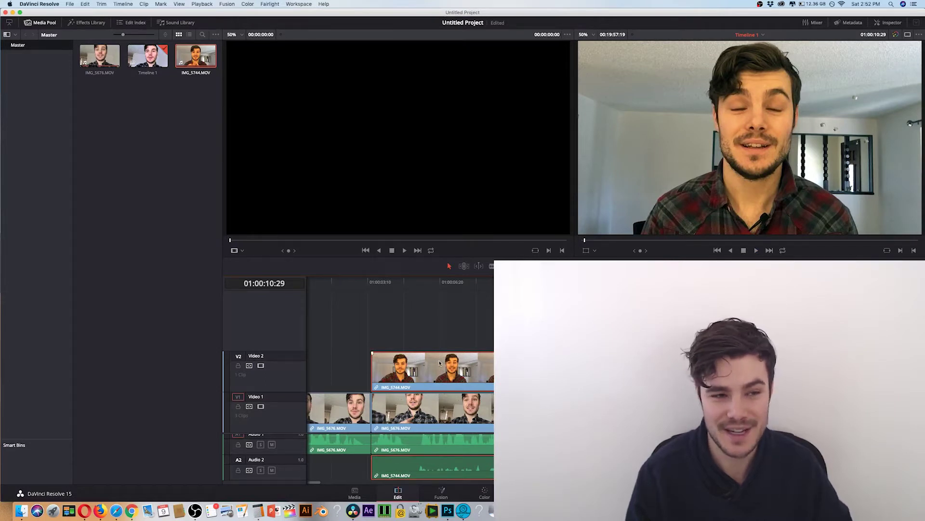
Lower the IMG_5744.MOV audio and the IMG_5676.MOV audio below the layered clip to -100 dB, and play the silent section
{"action": "left_click", "coordinate": [421, 282]}
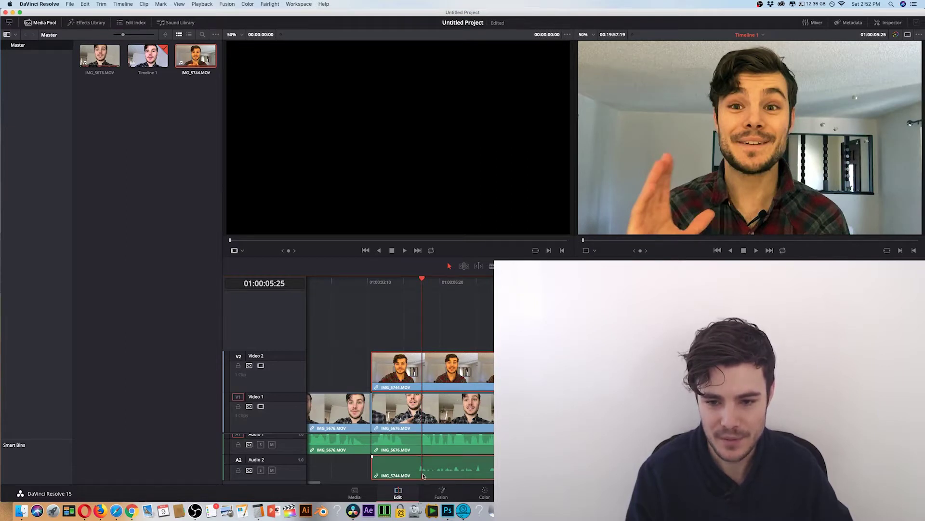
{"action": "left_click_drag", "start_coordinate": [424, 457], "coordinate": [425, 476]}
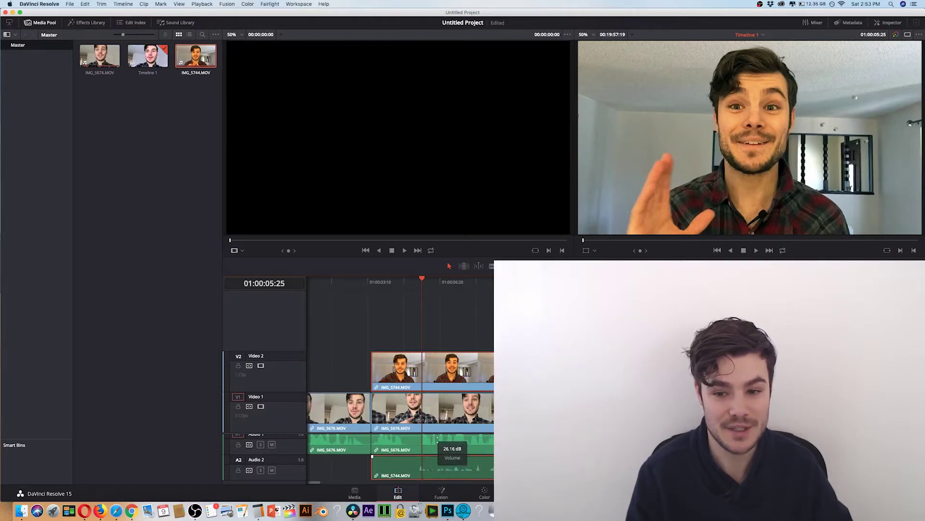
{"action": "mouse_move", "coordinate": [424, 435]}
{"action": "left_mouse_down"}
{"action": "mouse_move", "coordinate": [424, 447]}
{"action": "mouse_move", "coordinate": [423, 427]}
{"action": "left_mouse_up"}
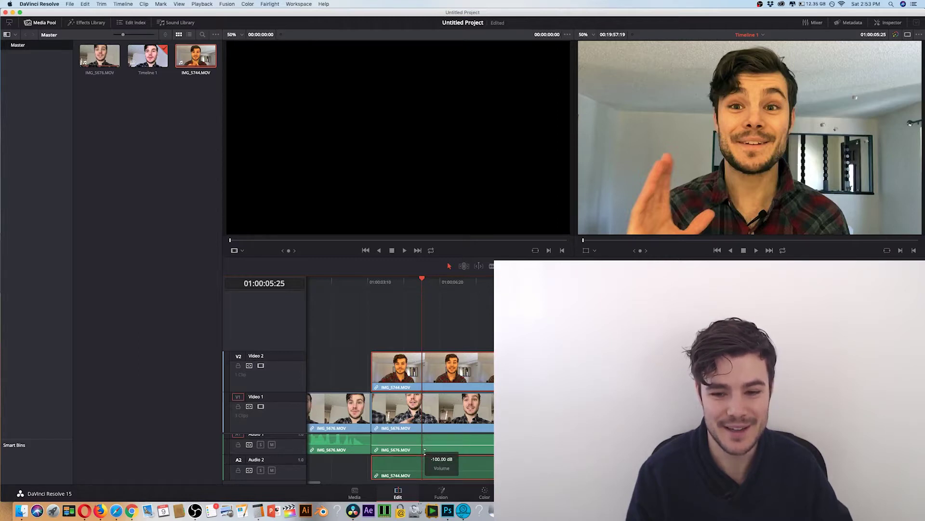
{"action": "key", "text": "space"}
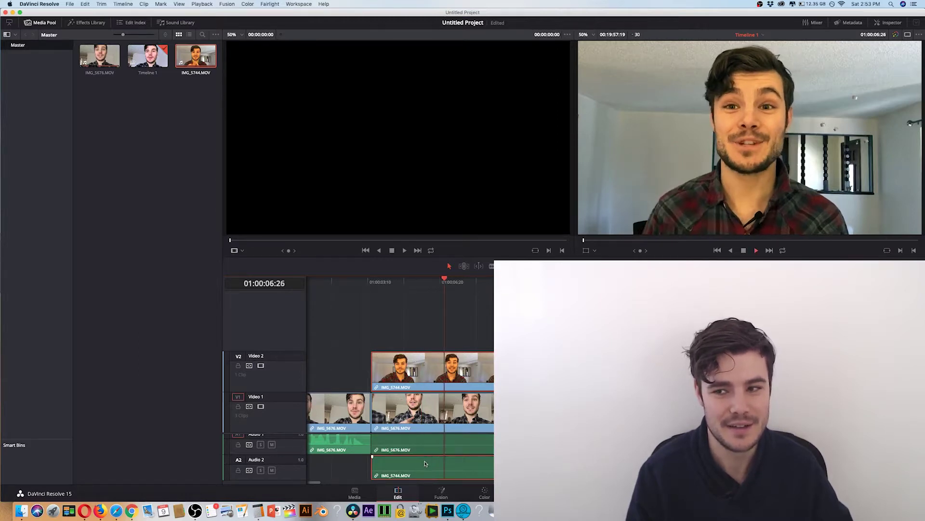
{"action": "key", "text": "space"}
Boost the volume of the second IMG_5676.MOV clip on Audio 1 well above normal and play it from the cut
{"action": "left_click_drag", "start_coordinate": [426, 444], "coordinate": [425, 400]}
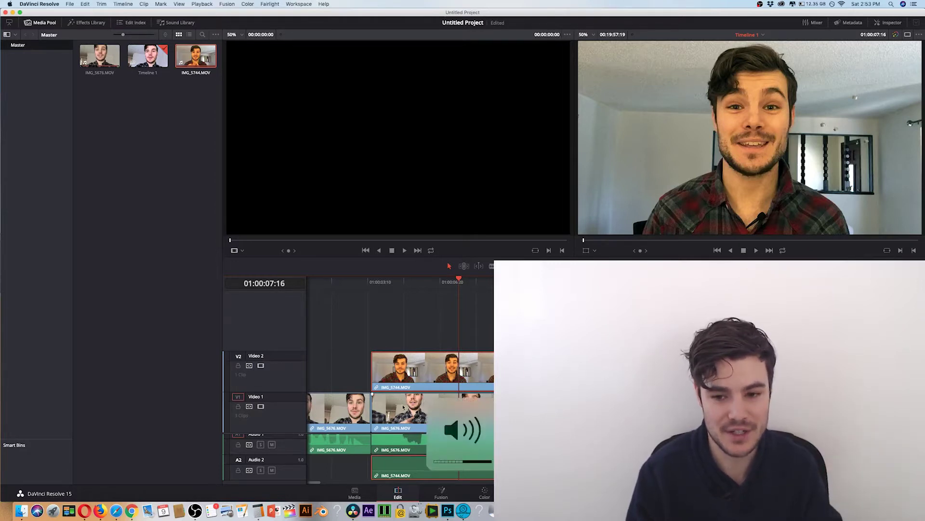
{"action": "left_click", "coordinate": [379, 282]}
{"action": "key", "text": "space"}
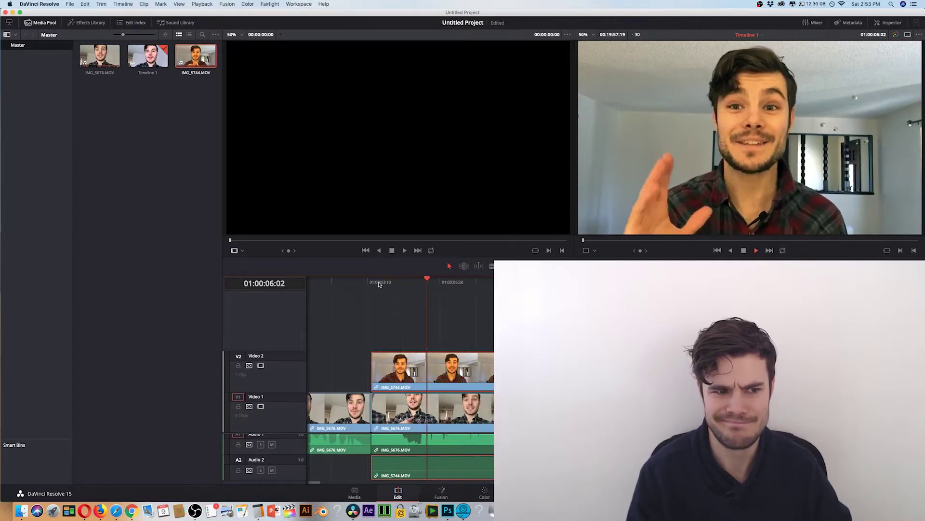
{"action": "key", "text": "space"}
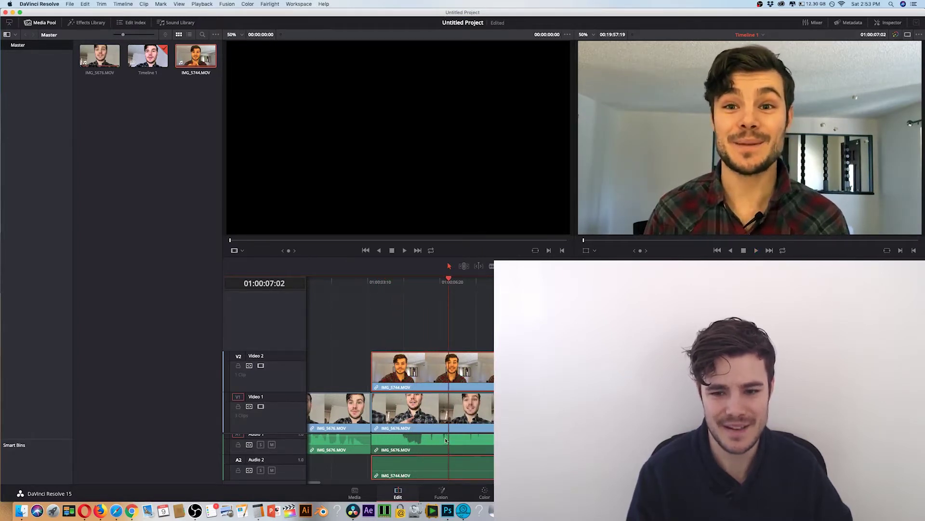
Bring the second IMG_5676.MOV clip's volume on Audio 1 back down, and undo a further boost of it
{"action": "left_click_drag", "start_coordinate": [445, 445], "coordinate": [445, 435]}
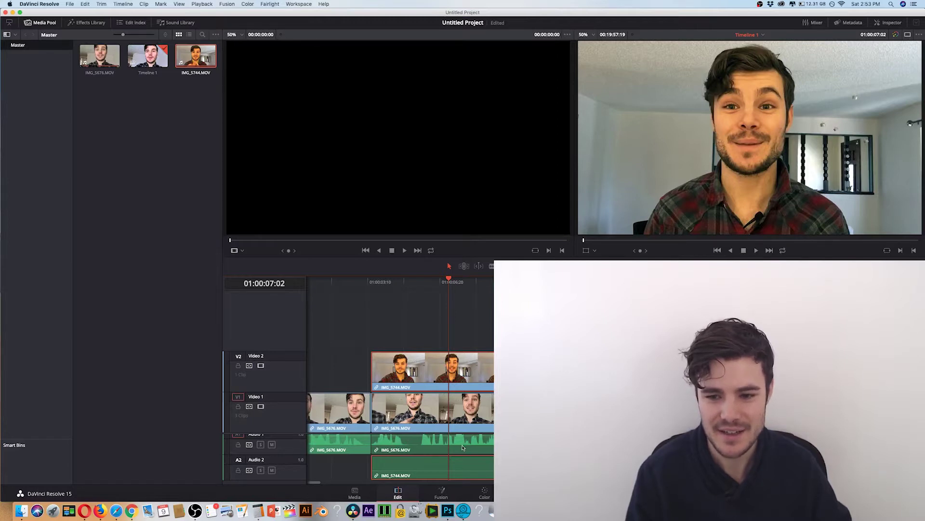
{"action": "left_click_drag", "start_coordinate": [462, 438], "coordinate": [460, 436]}
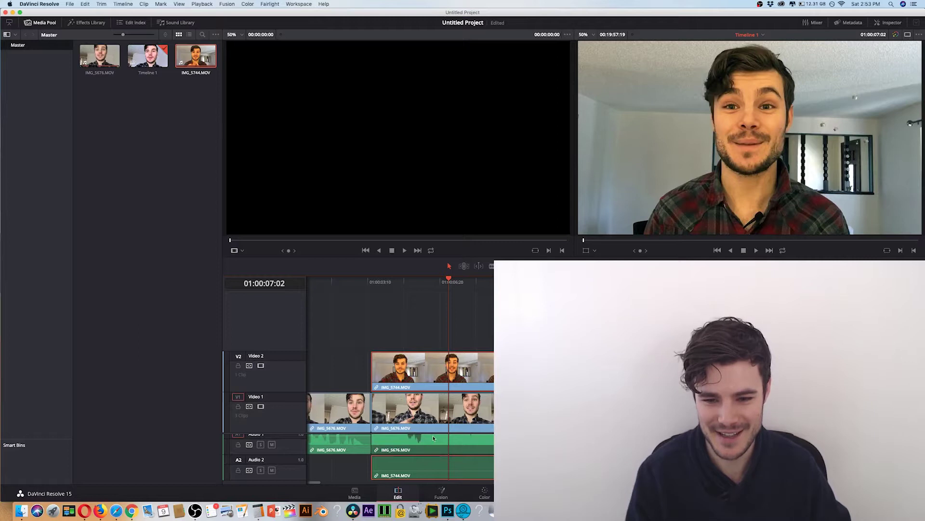
{"action": "key", "text": "super+z"}
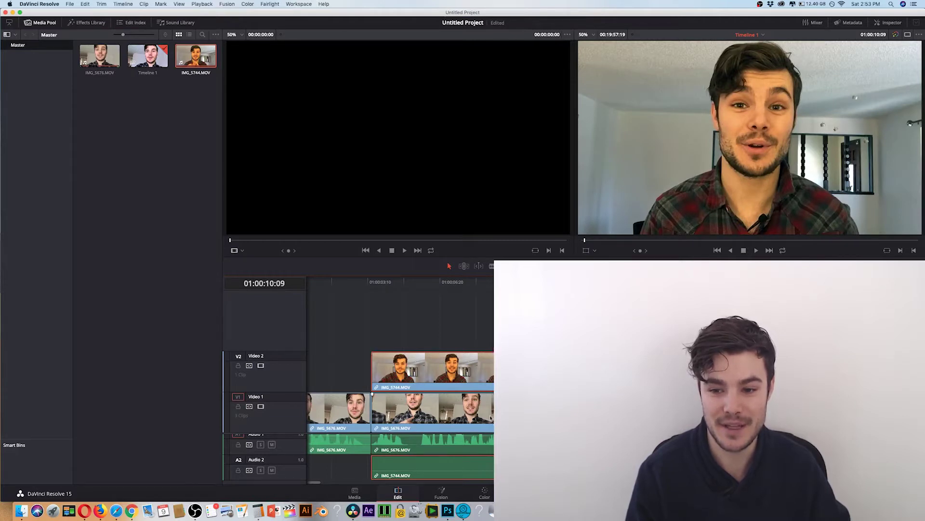
Cut the IMG_5744.MOV clip on Video 2 at 01:00:08:24 and delete everything after the cut
{"action": "left_click_drag", "start_coordinate": [403, 281], "coordinate": [371, 281]}
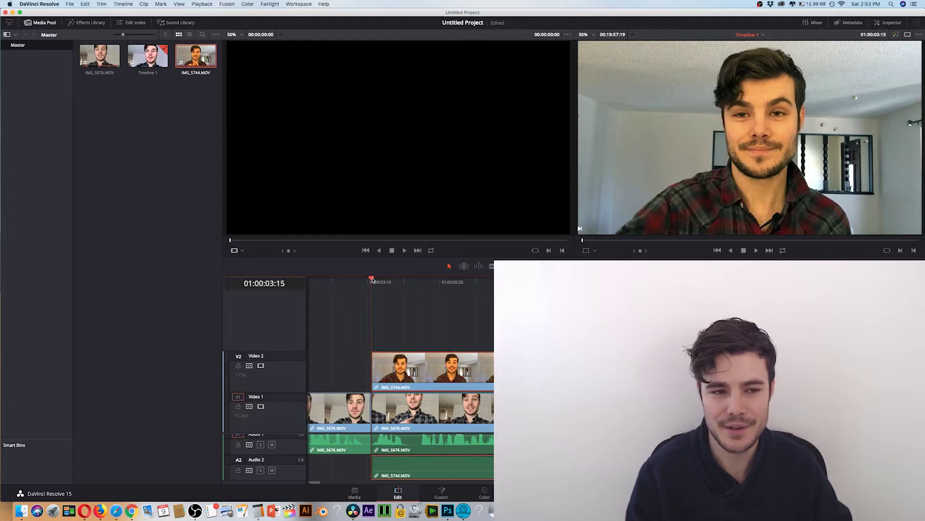
{"action": "left_click", "coordinate": [354, 279]}
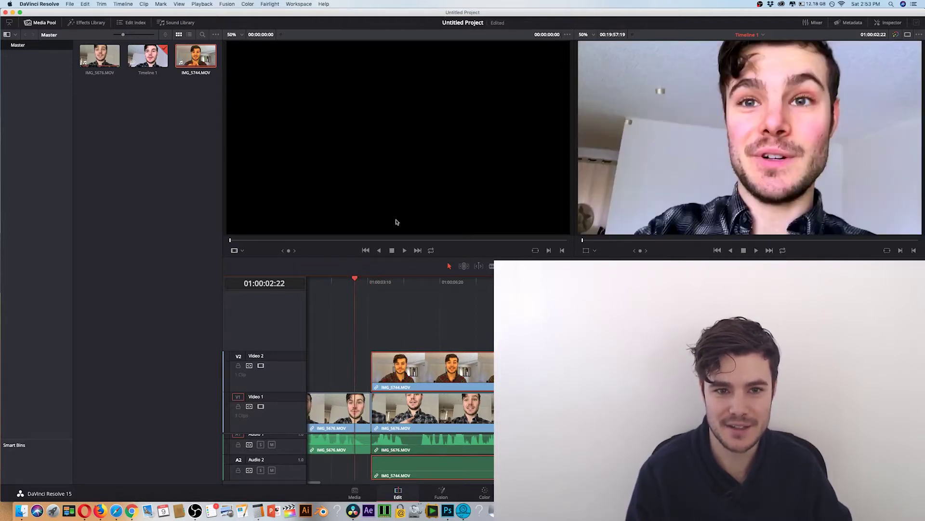
{"action": "left_click_drag", "start_coordinate": [373, 281], "coordinate": [487, 288]}
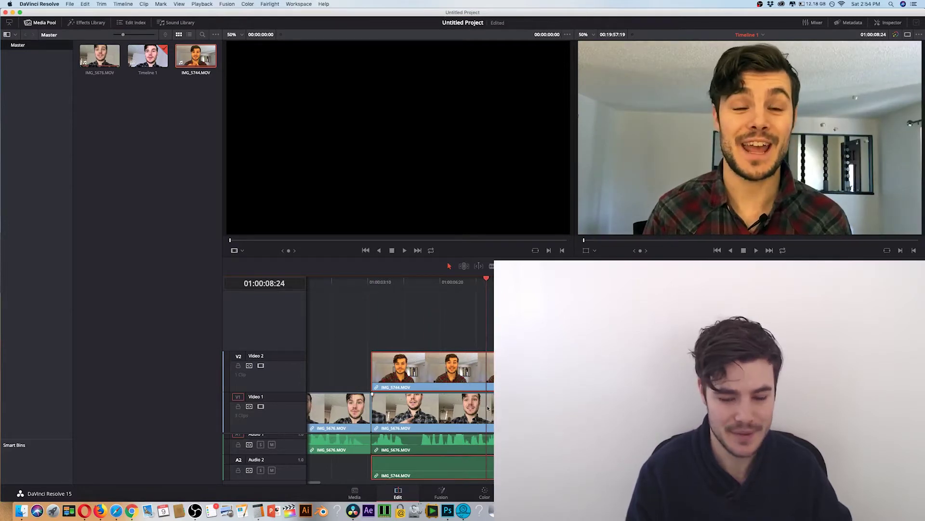
{"action": "left_click", "coordinate": [487, 371]}
{"action": "key", "text": "a"}
{"action": "key", "text": "Delete"}
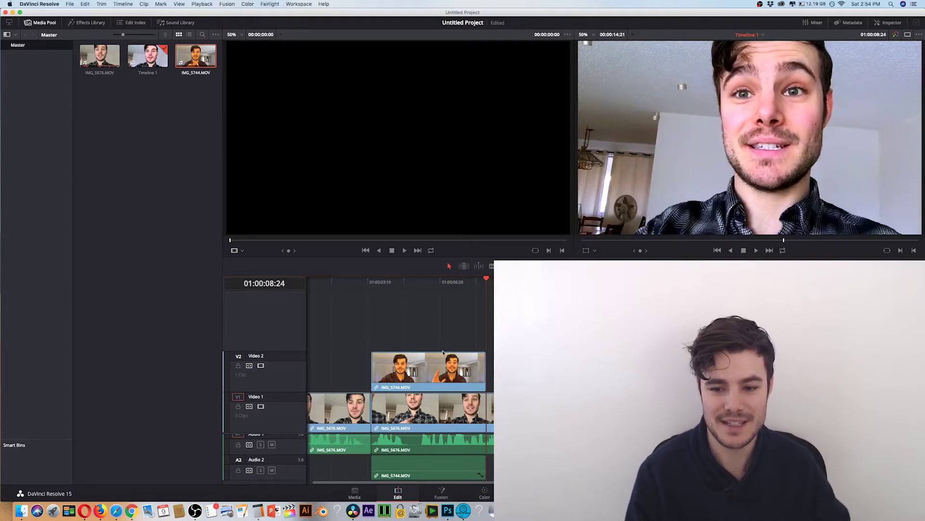
Play the timeline across the end of the shortened IMG_5744.MOV clip to check the return to the main footage
{"action": "left_click", "coordinate": [456, 281]}
{"action": "key", "text": "space"}
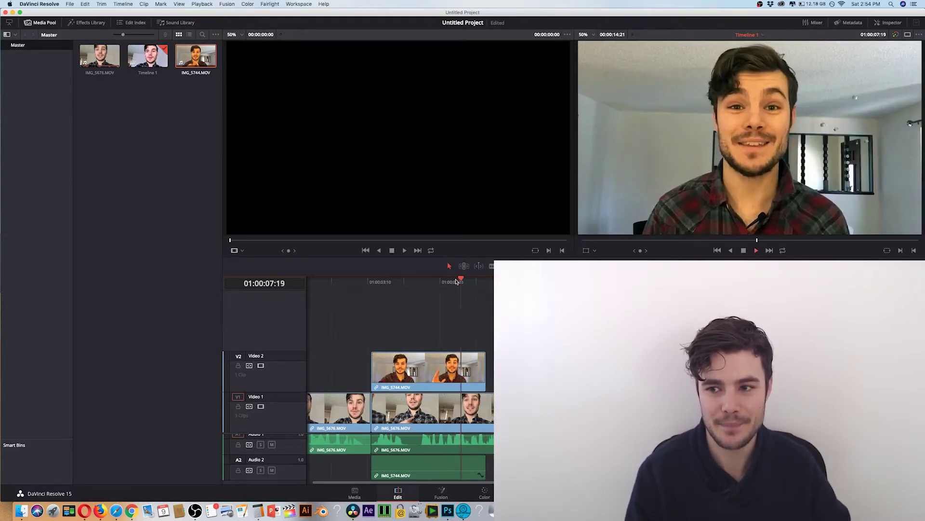
{"action": "key", "text": "space"}
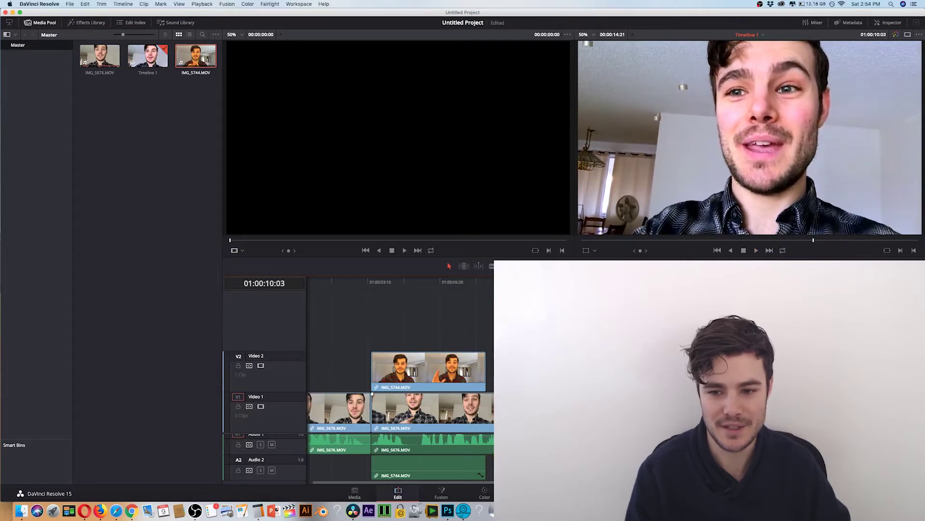
{"action": "key", "text": "space"}
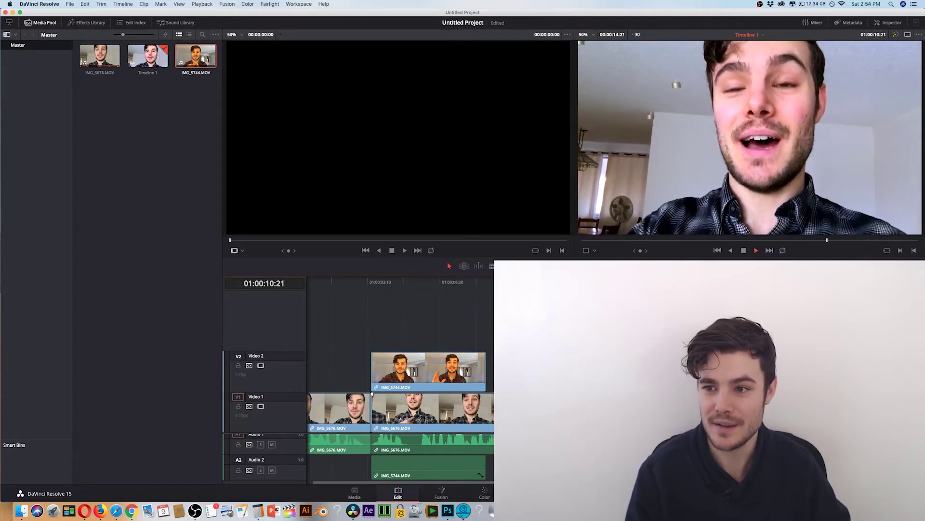
{"action": "key", "text": "space"}
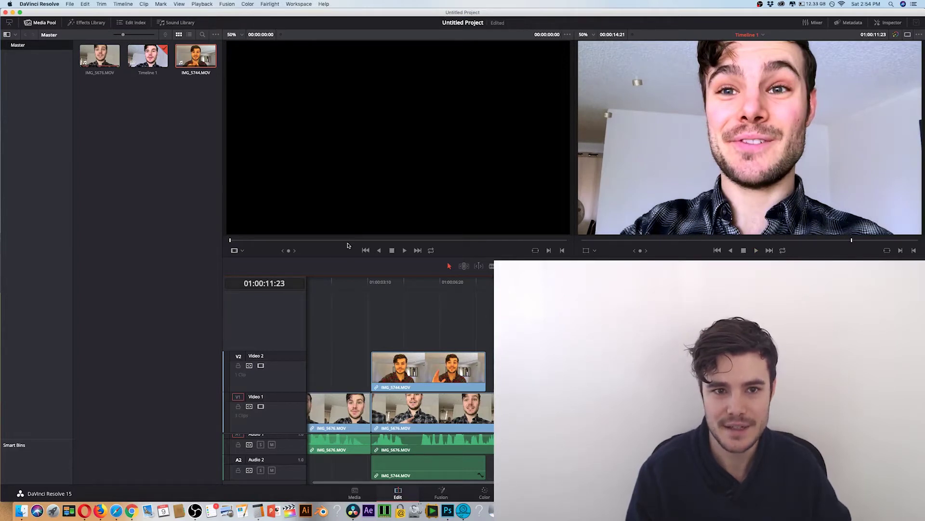
Import Screen Shot 2019-03-04 at 3.33.44 PM from the Editing basics folder and place it on Video 3 at 01:00:03:15
{"action": "left_click", "coordinate": [21, 510]}
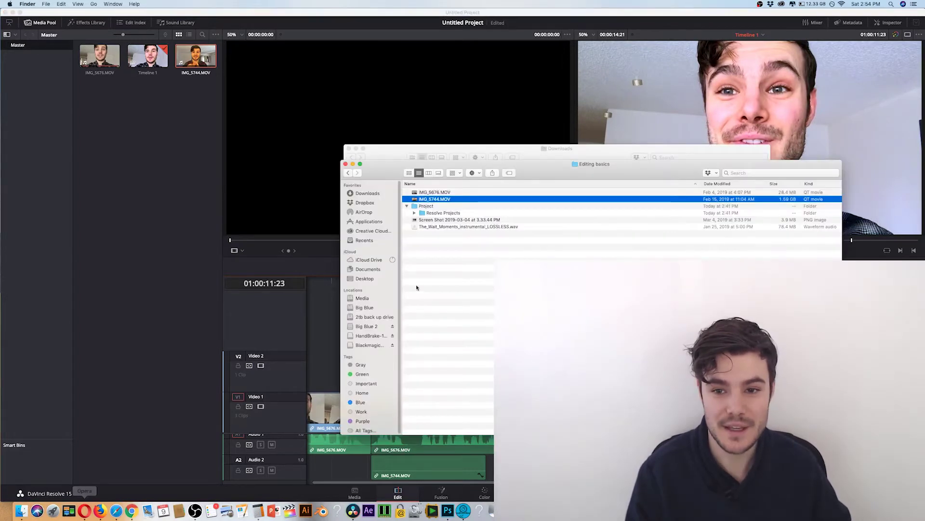
{"action": "left_click_drag", "start_coordinate": [429, 221], "coordinate": [151, 138]}
{"action": "left_click", "coordinate": [142, 144]}
{"action": "left_click_drag", "start_coordinate": [106, 101], "coordinate": [374, 340]}
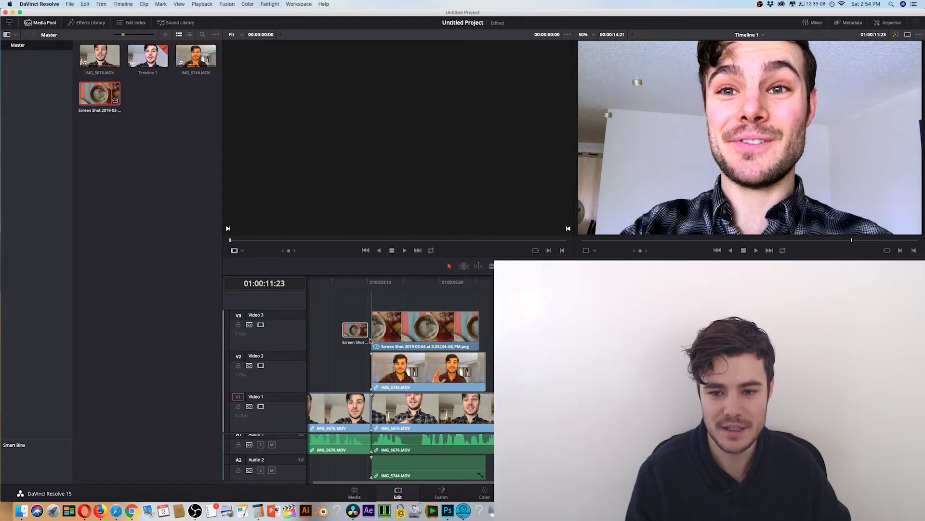
Delete the IMG_5744.MOV clip from Video 2 and play the timeline across the screenshot image
{"action": "left_click", "coordinate": [396, 361]}
{"action": "key", "text": "Delete"}
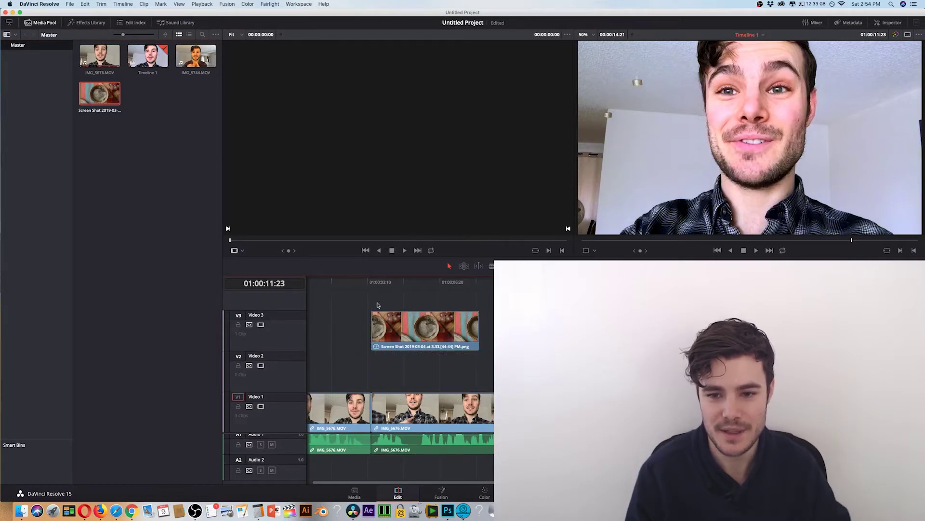
{"action": "left_click", "coordinate": [349, 280]}
{"action": "key", "text": "space"}
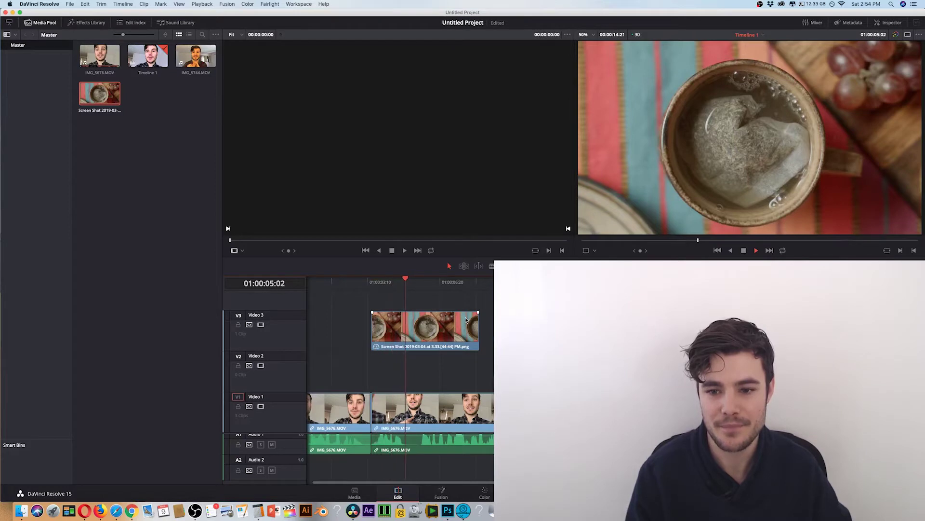
Trim the screenshot image's end to 01:00:05:15, undo moving it onto Video 1, and place it on Video 2 instead
{"action": "left_click_drag", "start_coordinate": [477, 329], "coordinate": [395, 404]}
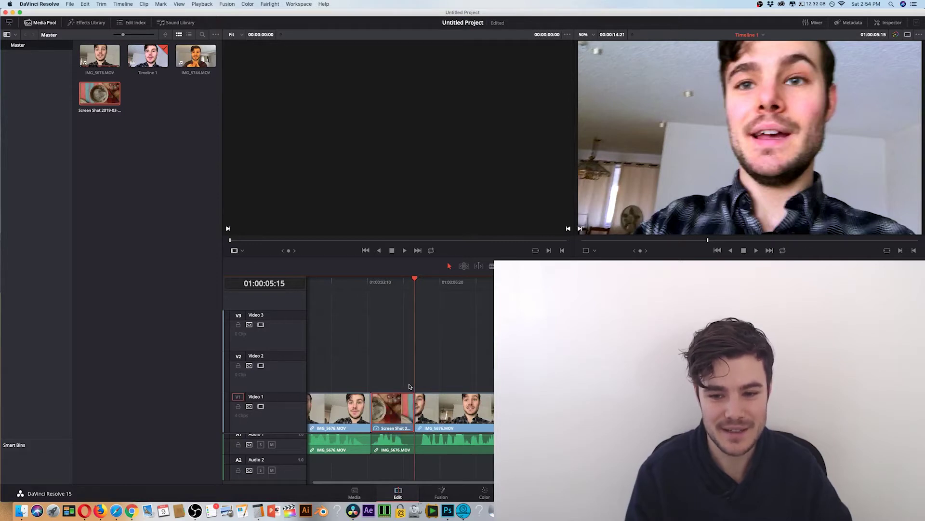
{"action": "key", "text": "super+z"}
{"action": "left_click_drag", "start_coordinate": [393, 334], "coordinate": [393, 369]}
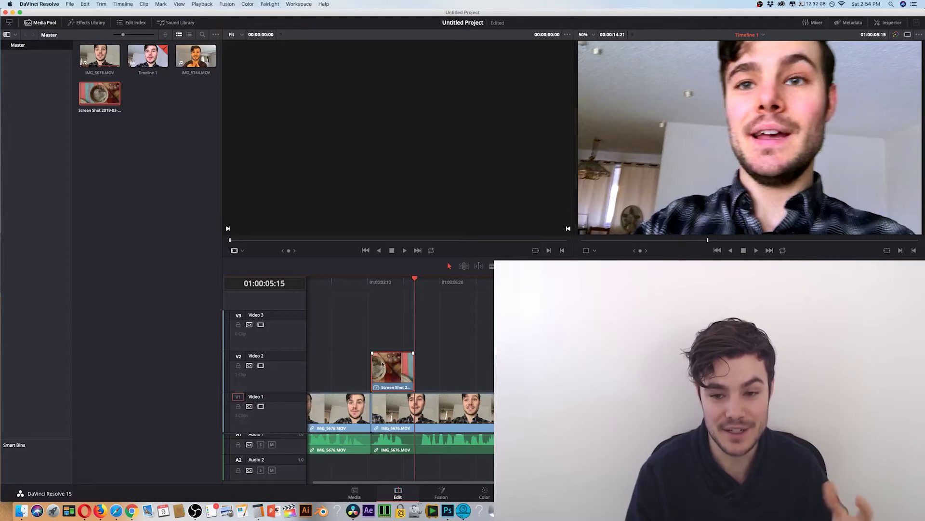
Go to 01:00:04:05, try deleting the screenshot image to reveal the footage underneath, and undo the deletion
{"action": "left_click", "coordinate": [381, 285]}
{"action": "left_click_drag", "start_coordinate": [380, 285], "coordinate": [385, 285]}
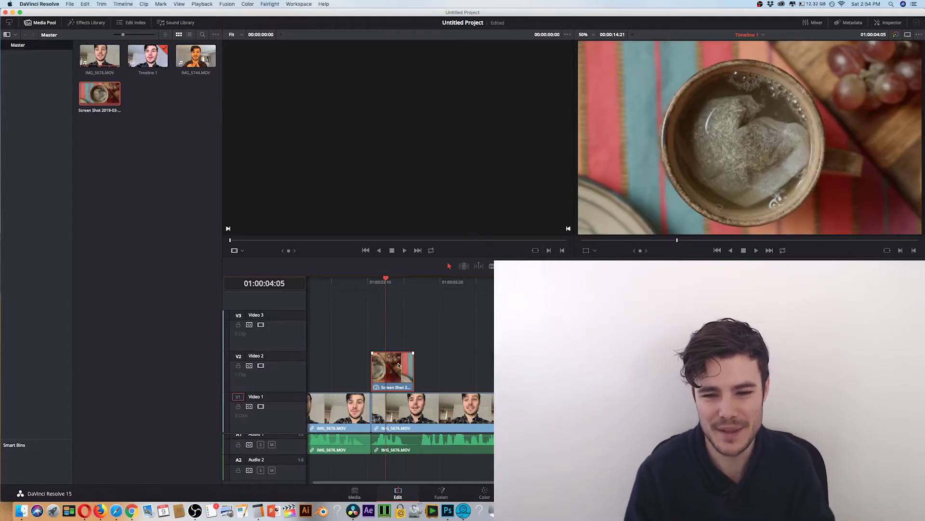
{"action": "key", "text": "Delete"}
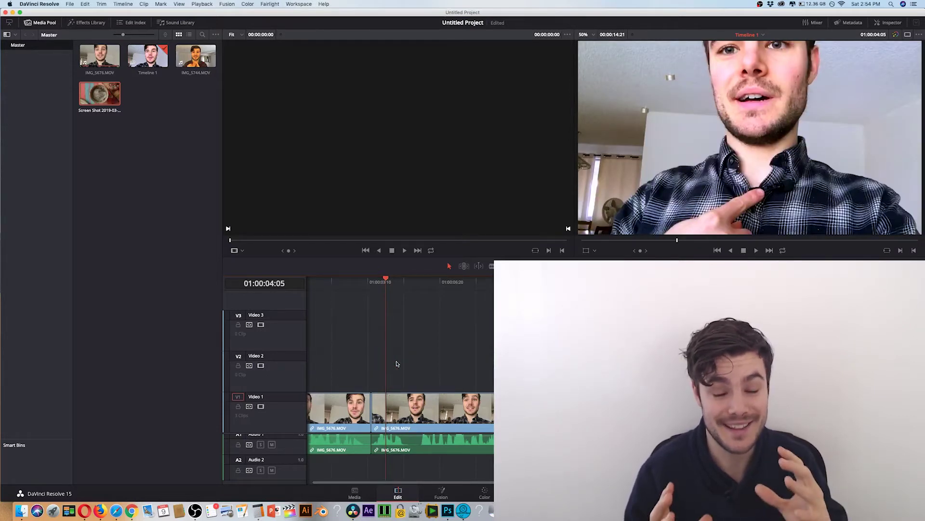
{"action": "key", "text": "super+z"}
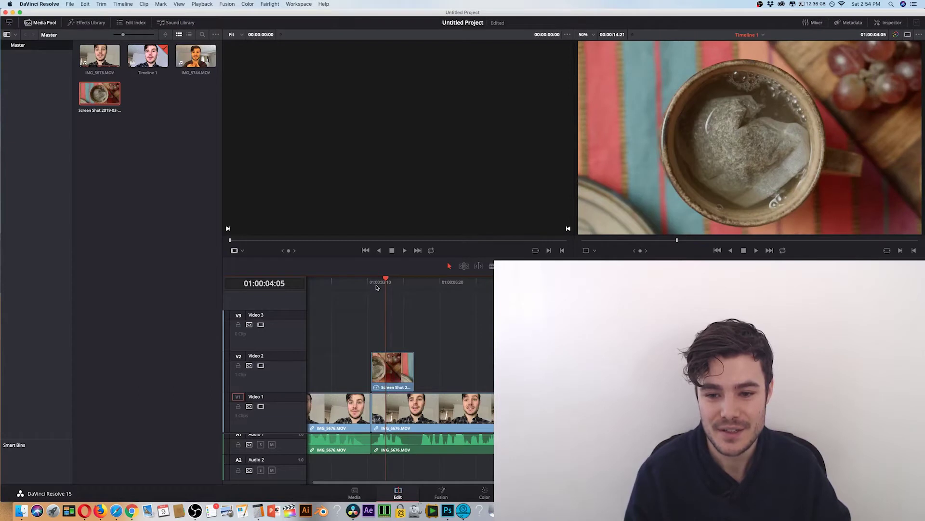
Delete the screenshot image from Video 2 at 01:00:03:15 and play the timeline from 01:00:02:06 toward the cut
{"action": "left_click_drag", "start_coordinate": [377, 285], "coordinate": [360, 283]}
{"action": "key", "text": "super+equal"}
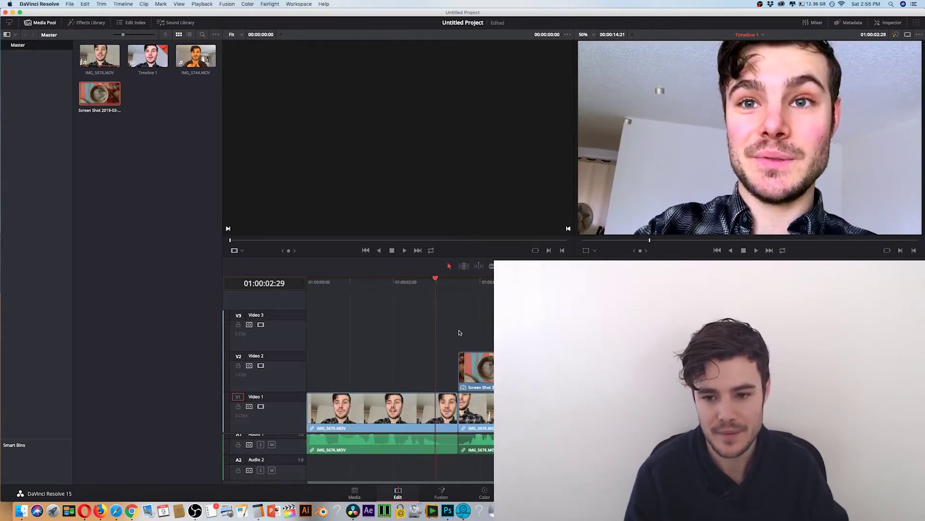
{"action": "left_click", "coordinate": [479, 372]}
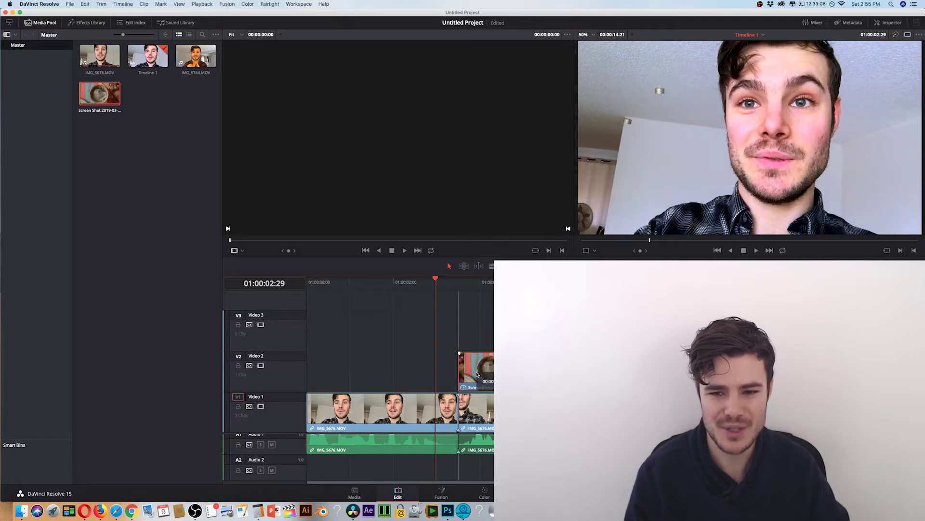
{"action": "left_click_drag", "start_coordinate": [436, 279], "coordinate": [458, 279]}
{"action": "key", "text": "BackSpace"}
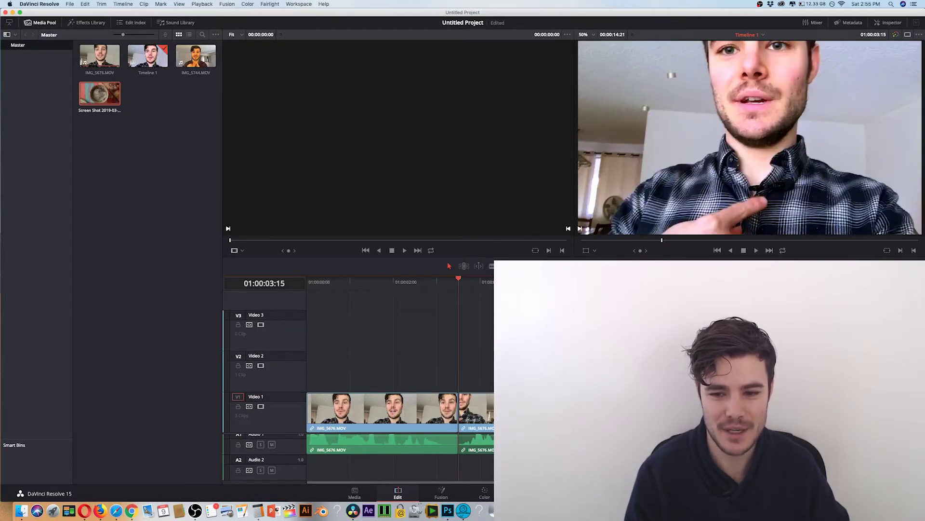
{"action": "left_click", "coordinate": [402, 283]}
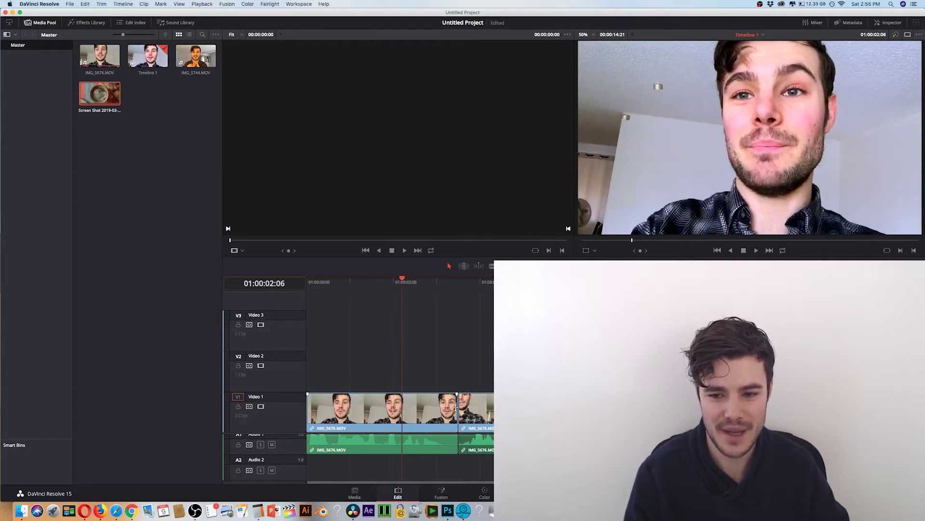
{"action": "key", "text": "space"}
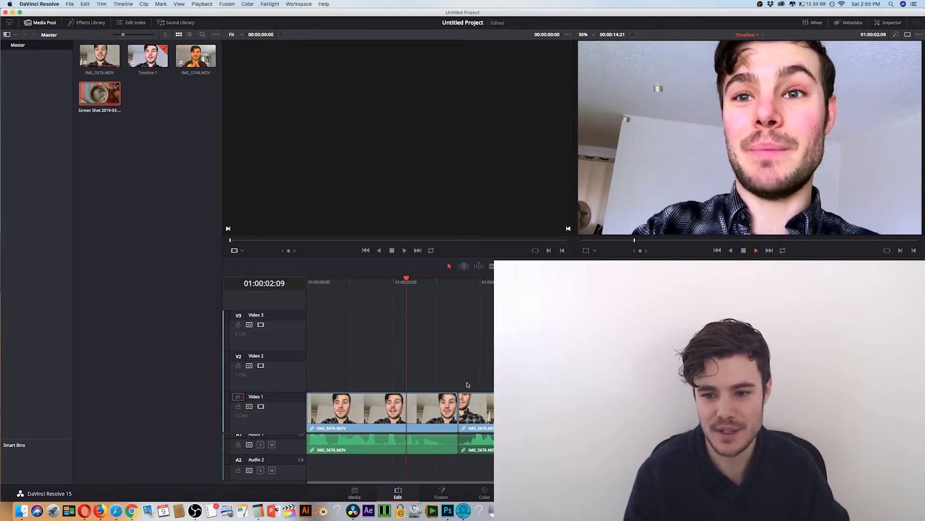
Stop playback, put the screenshot image back on Video 2, and move it away from the cut and close to it again
{"action": "key", "text": "space"}
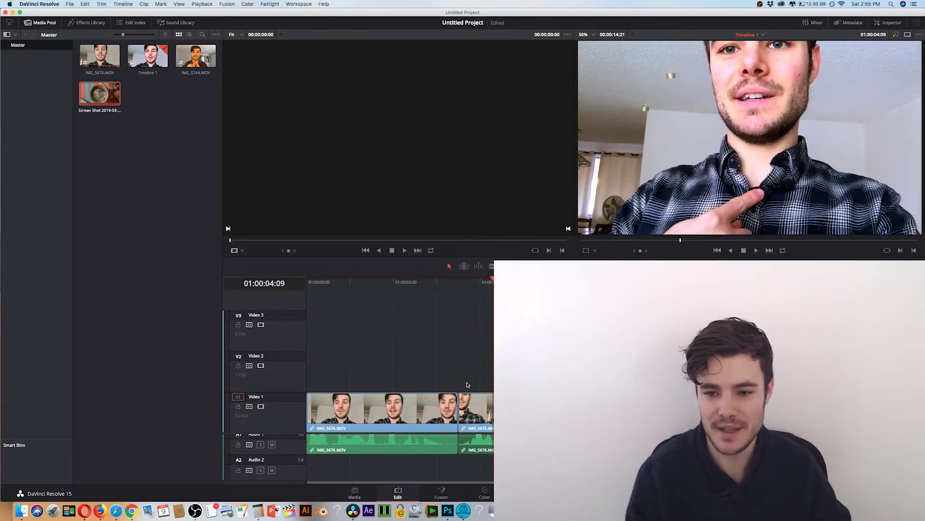
{"action": "key", "text": "F12"}
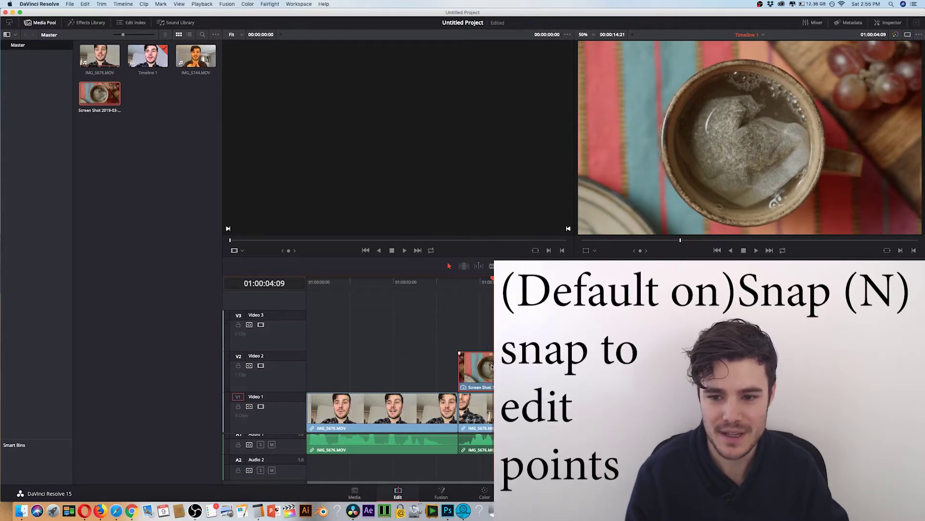
{"action": "mouse_move", "coordinate": [492, 366]}
{"action": "left_mouse_down"}
{"action": "mouse_move", "coordinate": [530, 367]}
{"action": "mouse_move", "coordinate": [492, 367]}
{"action": "mouse_move", "coordinate": [506, 368]}
{"action": "left_mouse_up"}
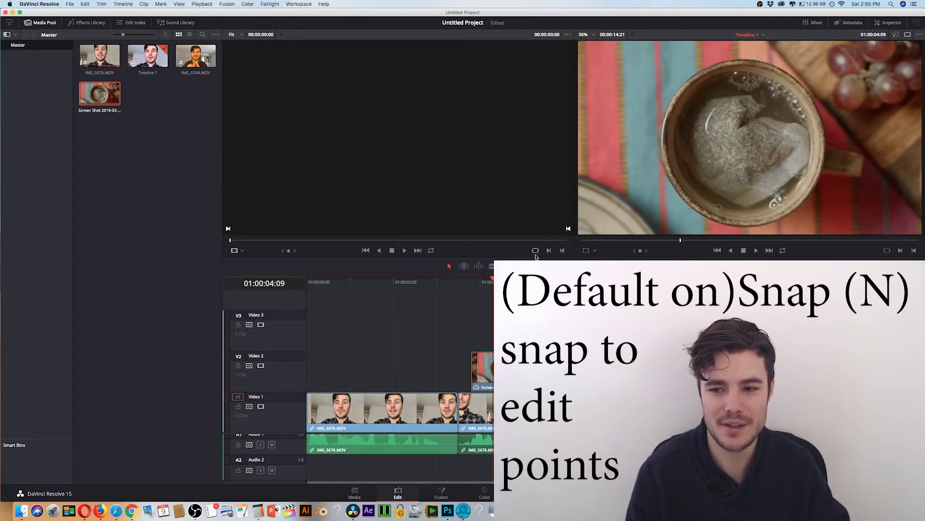
{"action": "left_click_drag", "start_coordinate": [505, 367], "coordinate": [488, 376]}
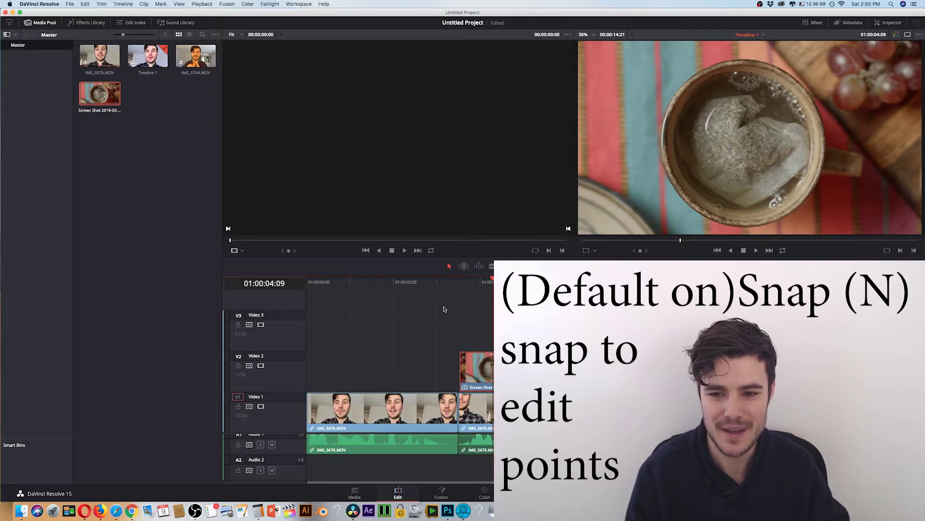
Check the frames around the cut at 01:00:03:15, play across it, and snap the screenshot image's start on Video 2 to the cut
{"action": "left_click", "coordinate": [458, 282]}
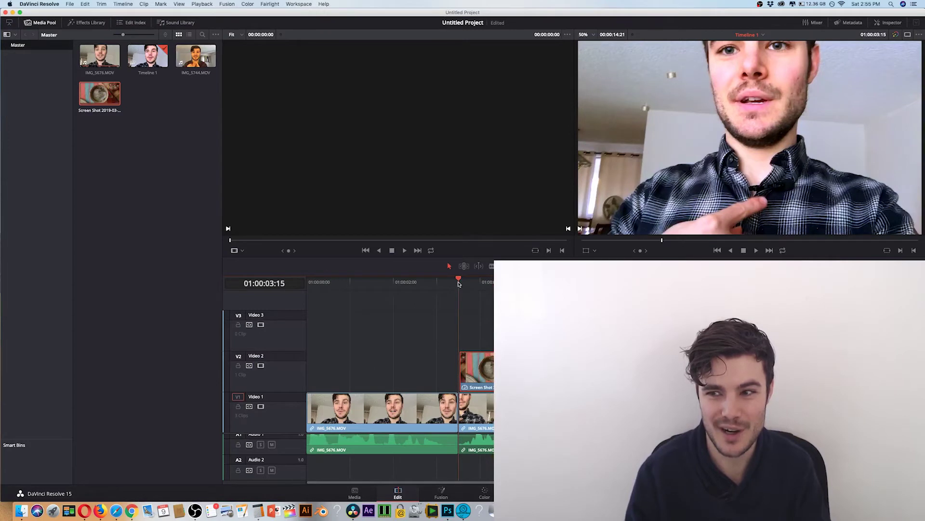
{"action": "key", "text": "Right"}
{"action": "key", "text": "Left"}
{"action": "key", "text": "Left"}
{"action": "key", "text": "Left"}
{"action": "key", "text": "Left"}
{"action": "key", "text": "Left"}
{"action": "key", "text": "Left"}
{"action": "key", "text": "Left"}
{"action": "key", "text": "Left"}
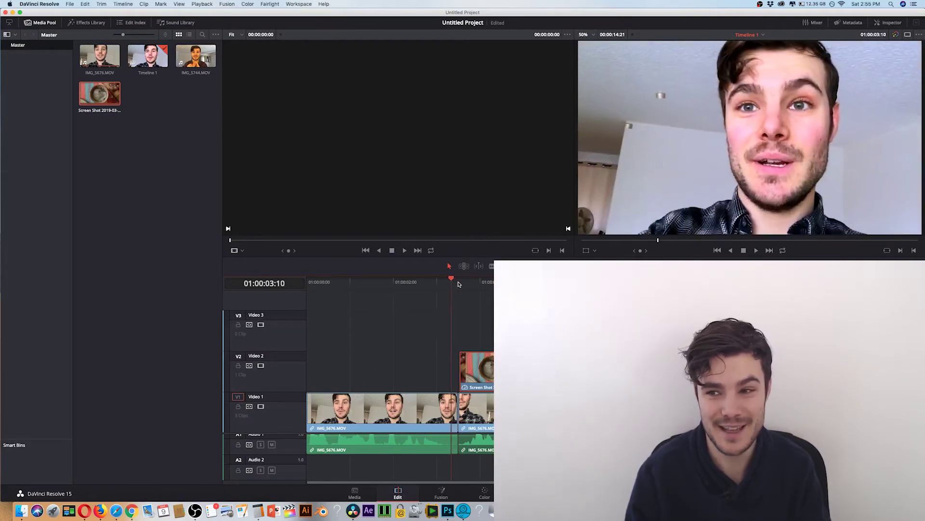
{"action": "key", "text": "space"}
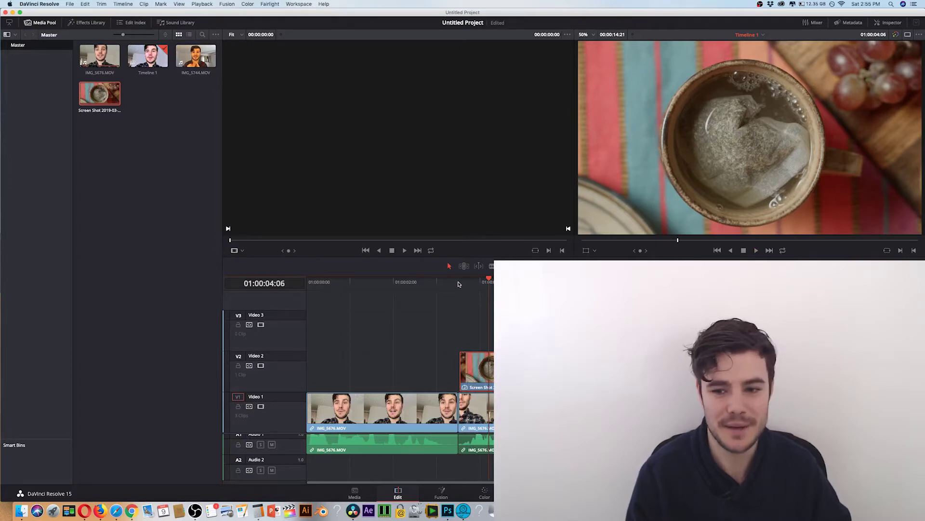
{"action": "mouse_move", "coordinate": [493, 365]}
{"action": "left_mouse_down"}
{"action": "mouse_move", "coordinate": [460, 365]}
{"action": "mouse_move", "coordinate": [490, 366]}
{"action": "left_mouse_up"}
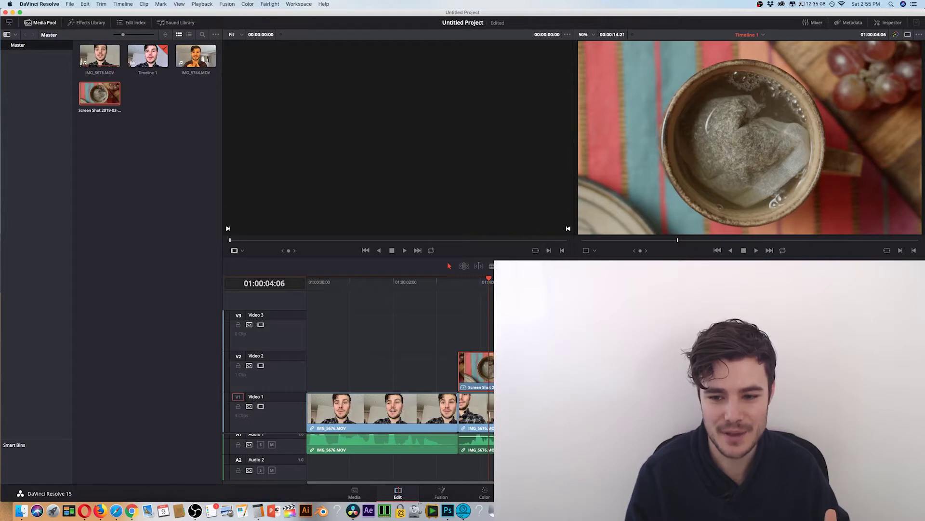
Import The_Wait_Moments_Instrumental_LOSSLESS.wav from Finder and place it on Audio 2 at the start of the timeline
{"action": "left_click", "coordinate": [21, 510]}
{"action": "left_click_drag", "start_coordinate": [448, 230], "coordinate": [121, 180]}
{"action": "left_click", "coordinate": [149, 131]}
{"action": "double_click", "coordinate": [150, 92]}
{"action": "left_click_drag", "start_coordinate": [151, 92], "coordinate": [308, 470]}
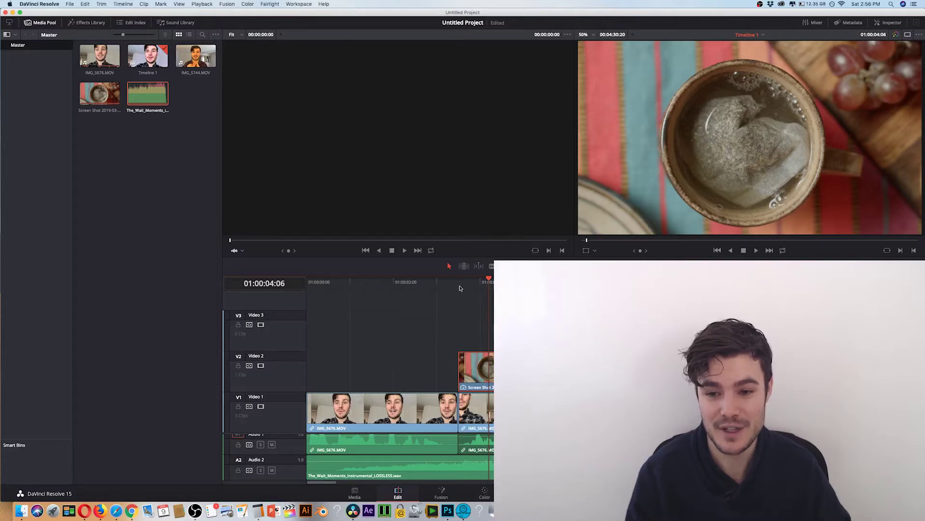
Play the timeline from near its beginning to hear the music together with the footage
{"action": "left_click", "coordinate": [441, 284]}
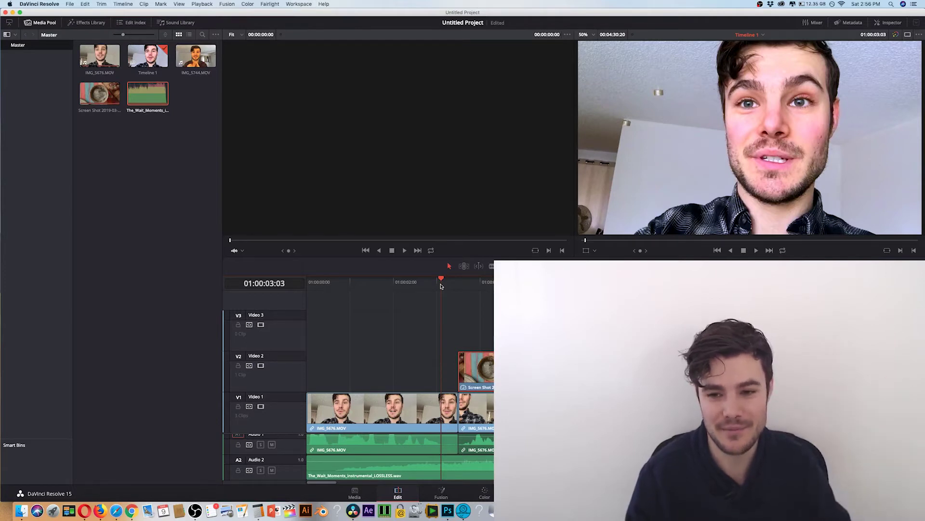
{"action": "left_click_drag", "start_coordinate": [440, 286], "coordinate": [327, 286]}
{"action": "key", "text": "space"}
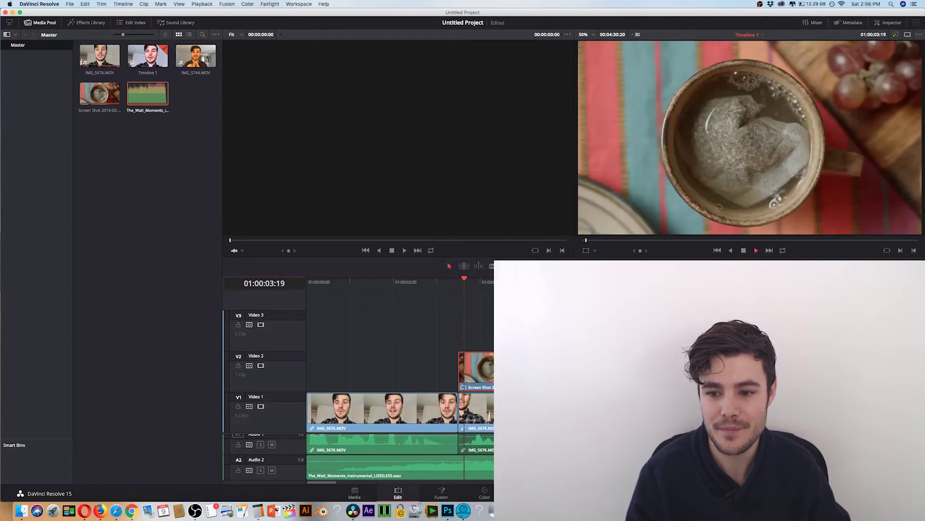
{"action": "key", "text": "space"}
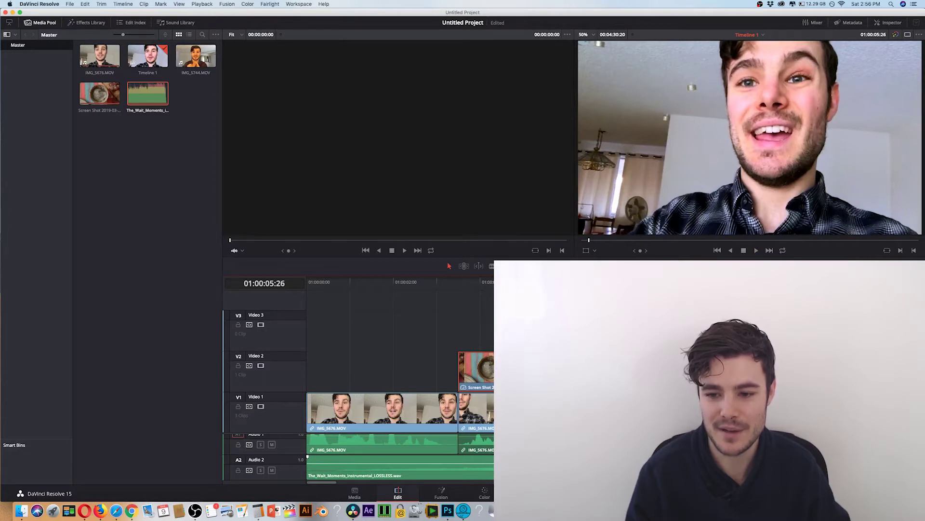
{"action": "key", "text": "space"}
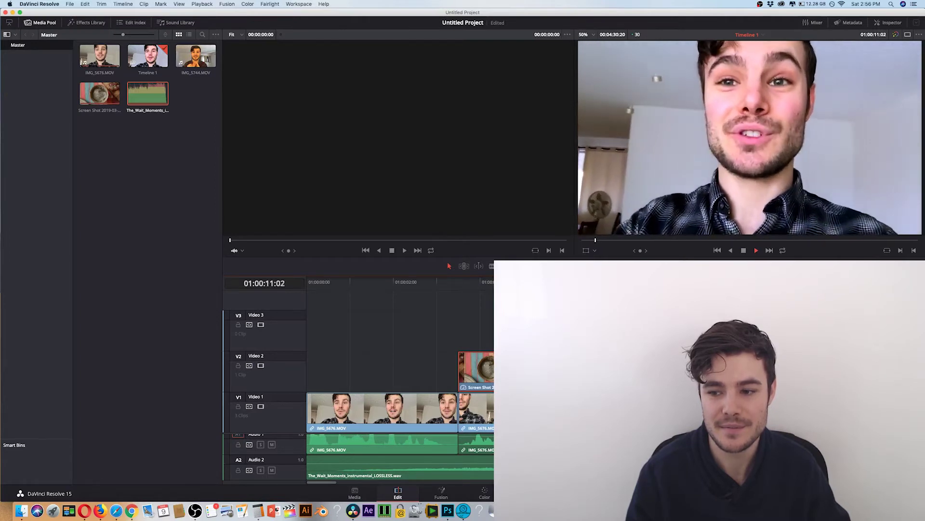
{"action": "key", "text": "space"}
Trim the end of the music on Audio 2 to the end of the footage at 01:00:14:21
{"action": "key", "text": "super+minus"}
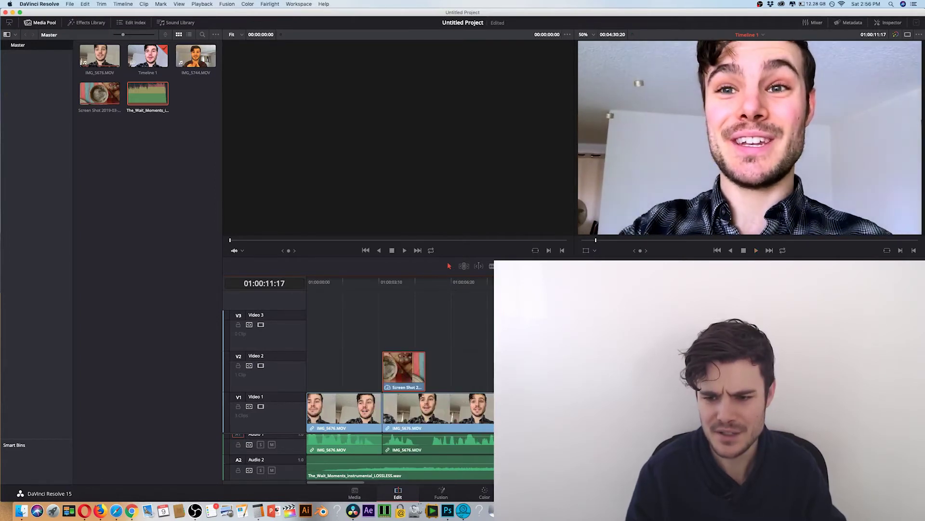
{"action": "key", "text": "Home"}
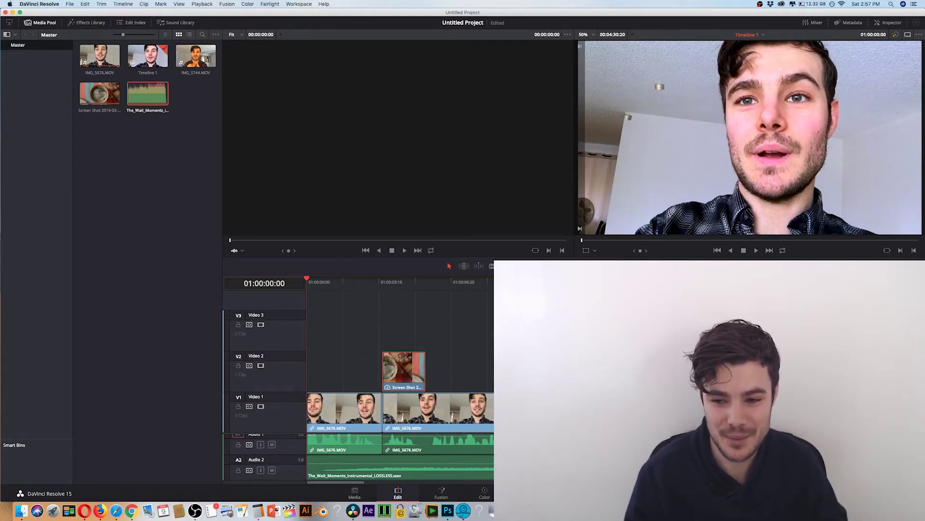
{"action": "key", "text": "End"}
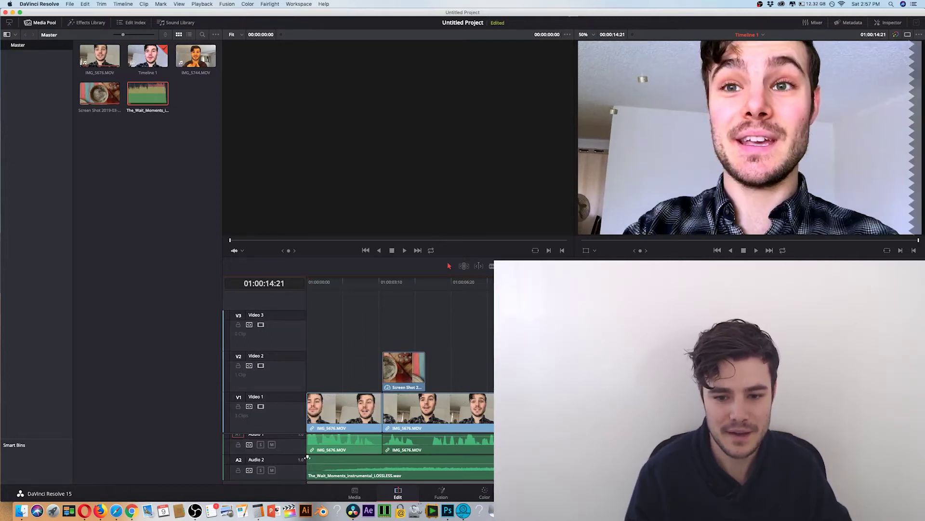
Add a short fade-in at the start and a fade-out at the end of the music clip on Audio 2
{"action": "left_click_drag", "start_coordinate": [306, 458], "coordinate": [320, 457]}
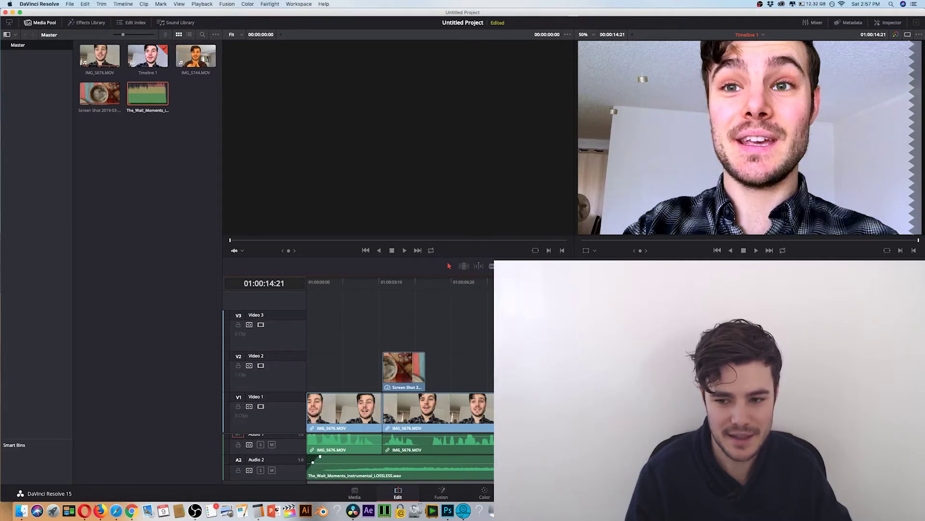
{"action": "mouse_move", "coordinate": [496, 458]}
{"action": "left_mouse_down"}
{"action": "mouse_move", "coordinate": [414, 458]}
{"action": "mouse_move", "coordinate": [502, 458]}
{"action": "left_mouse_up"}
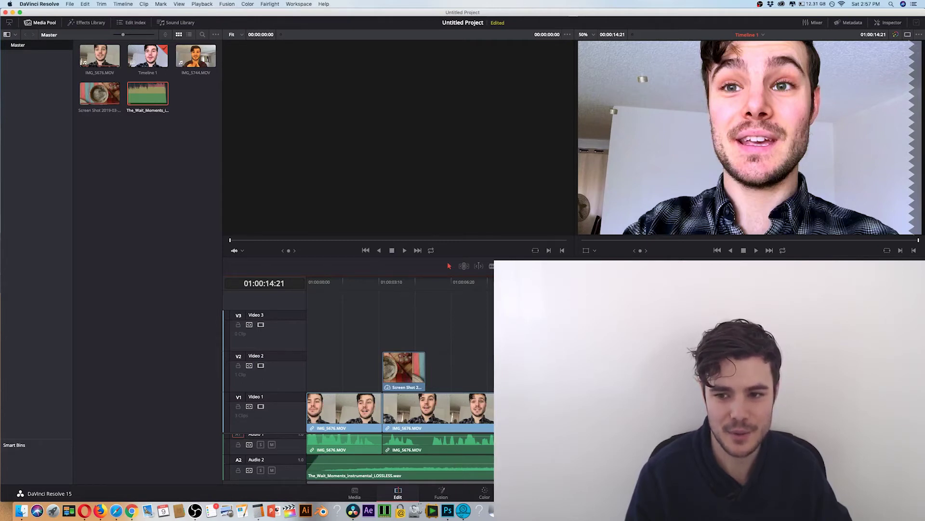
{"action": "key", "text": "space"}
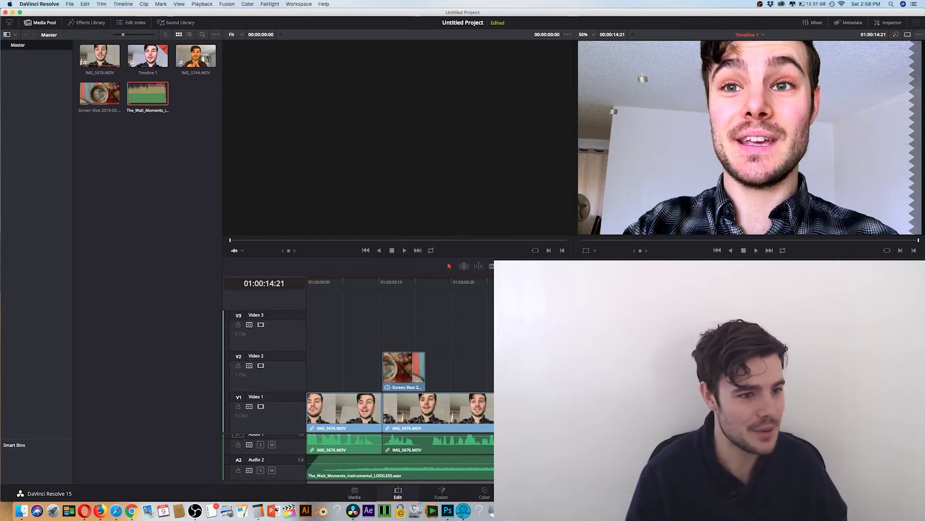
Switch to the Deliver page, choose the YouTube 1080p render preset, and review its video settings
{"action": "left_click_drag", "start_coordinate": [521, 12], "coordinate": [367, 8]}
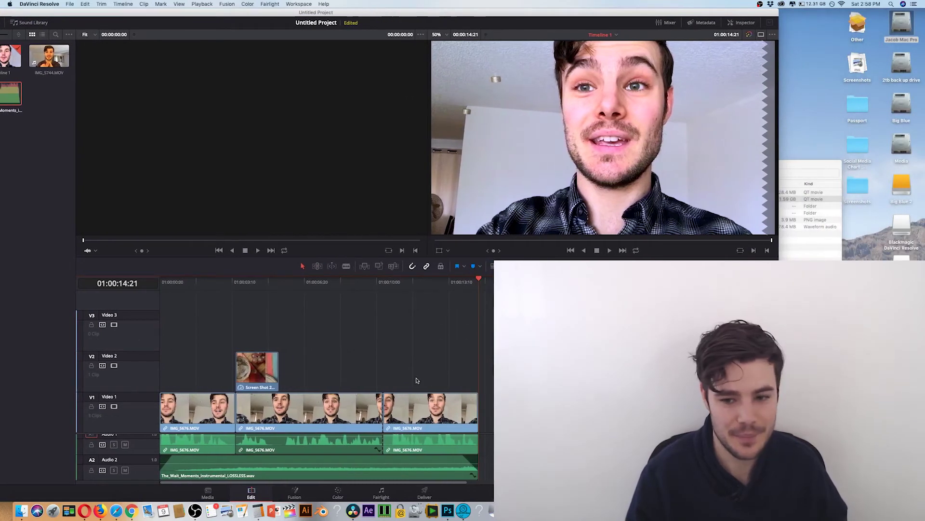
{"action": "left_click", "coordinate": [425, 493]}
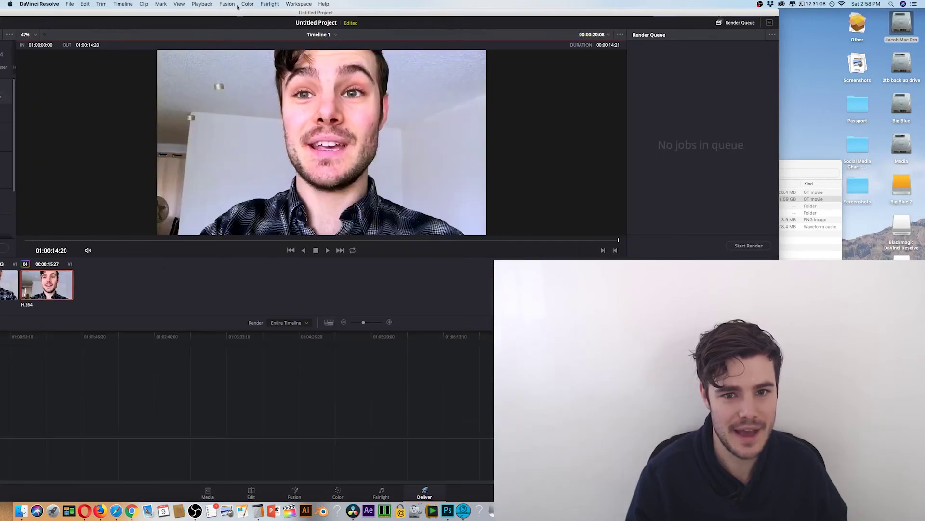
{"action": "left_click_drag", "start_coordinate": [246, 17], "coordinate": [403, 5]}
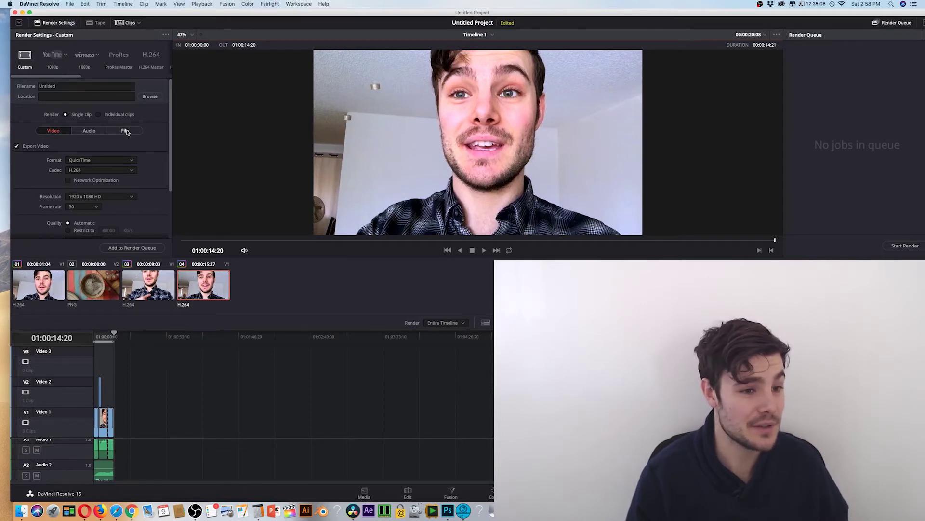
{"action": "left_click", "coordinate": [53, 56]}
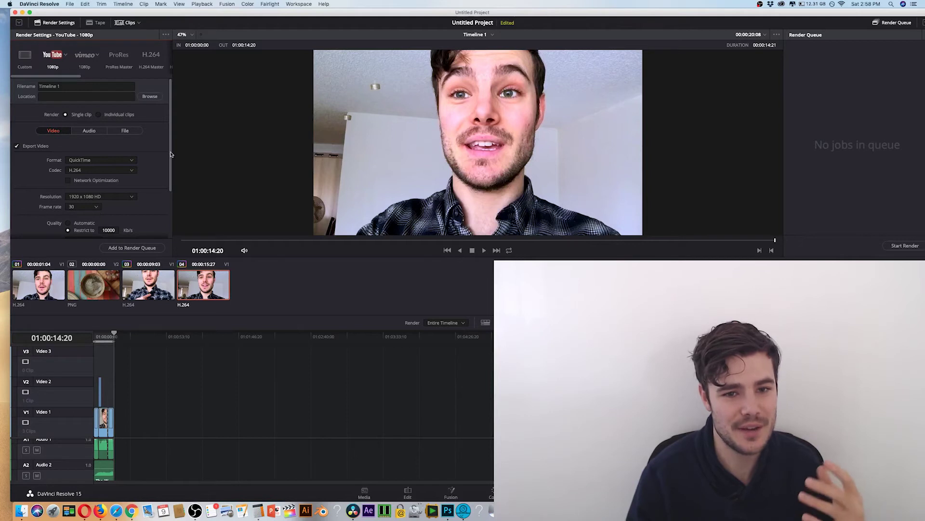
{"action": "scroll", "coordinate": [170, 159], "scroll_direction": "down", "scroll_amount": 4}
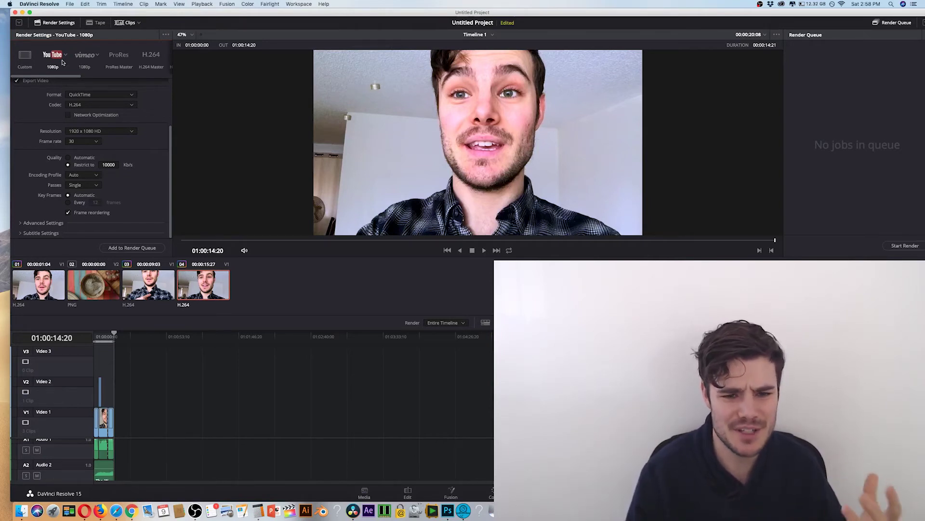
Start adding the timeline to the render queue and choose Editing basics in the 1 YouTube folder on Big Blue 2 as the destination
{"action": "left_click", "coordinate": [132, 248]}
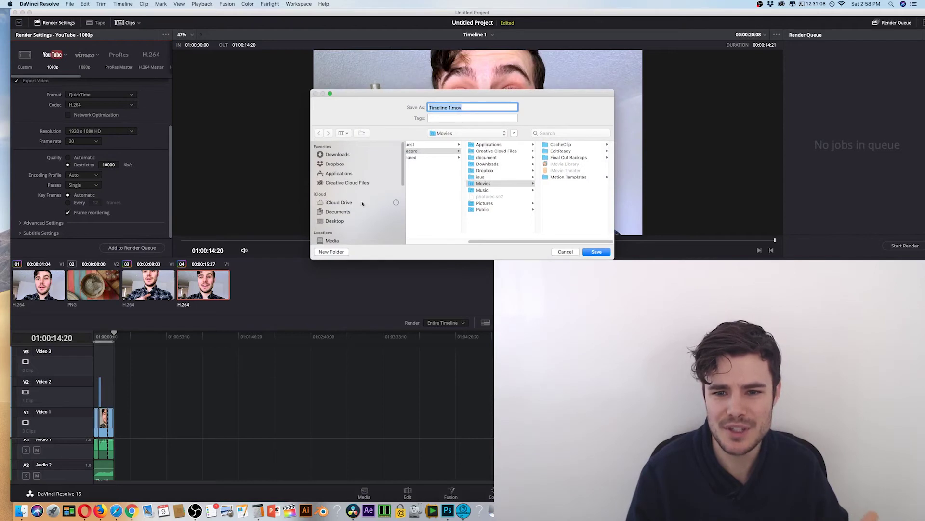
{"action": "scroll", "coordinate": [403, 163], "scroll_direction": "down", "scroll_amount": 3}
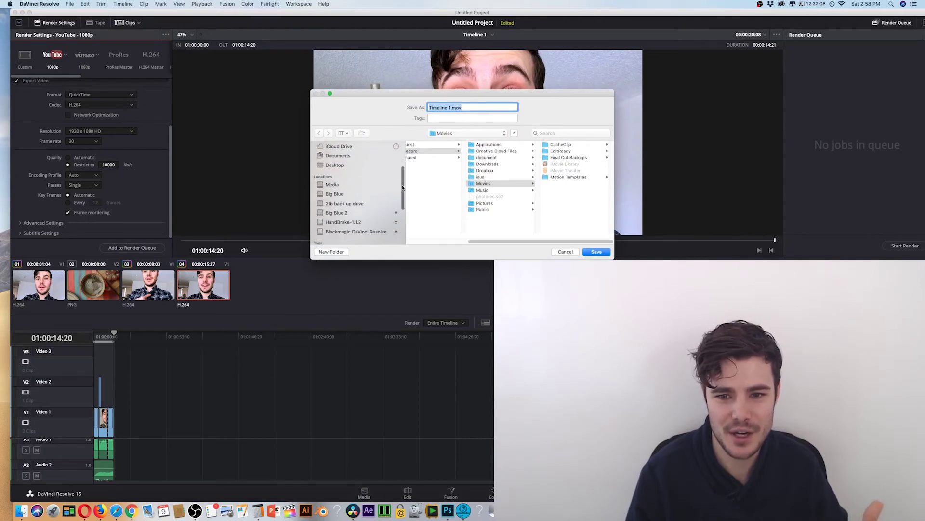
{"action": "left_click", "coordinate": [336, 212]}
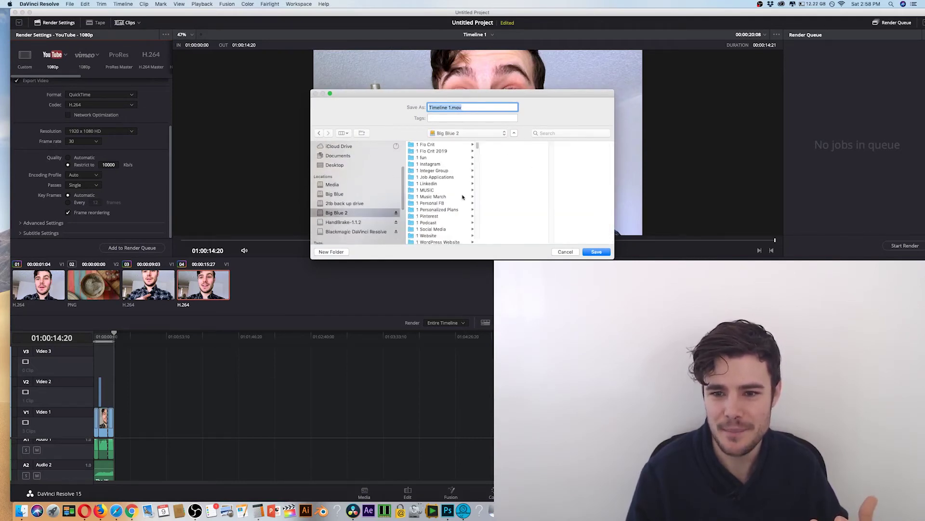
{"action": "scroll", "coordinate": [478, 145], "scroll_direction": "down", "scroll_amount": 5}
{"action": "left_click", "coordinate": [428, 200]}
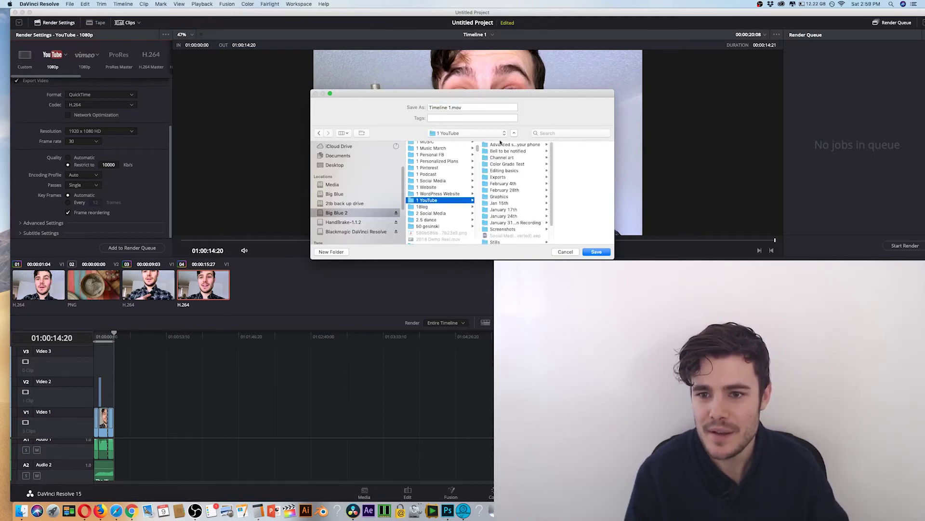
{"action": "left_click", "coordinate": [497, 172]}
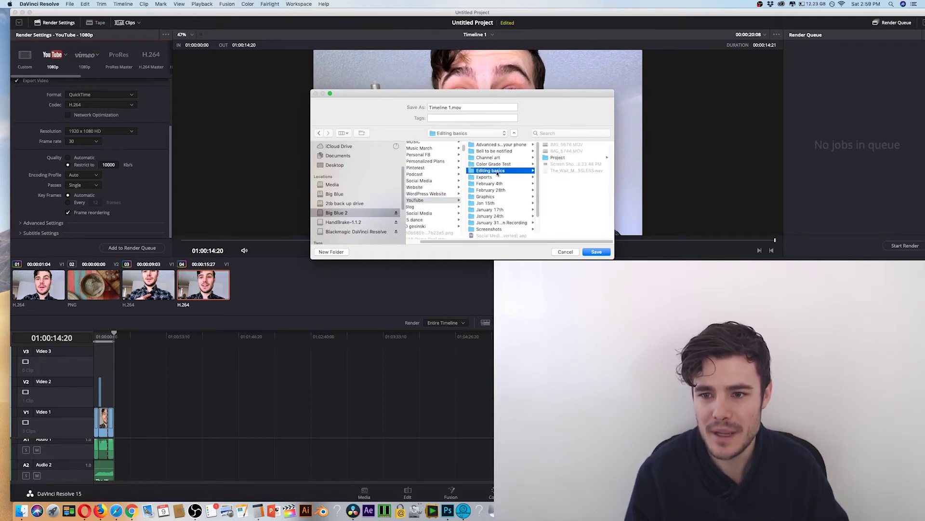
Create a new folder named Exports inside the Editing basics folder
{"action": "left_click", "coordinate": [330, 252]}
{"action": "type", "text": "E"}
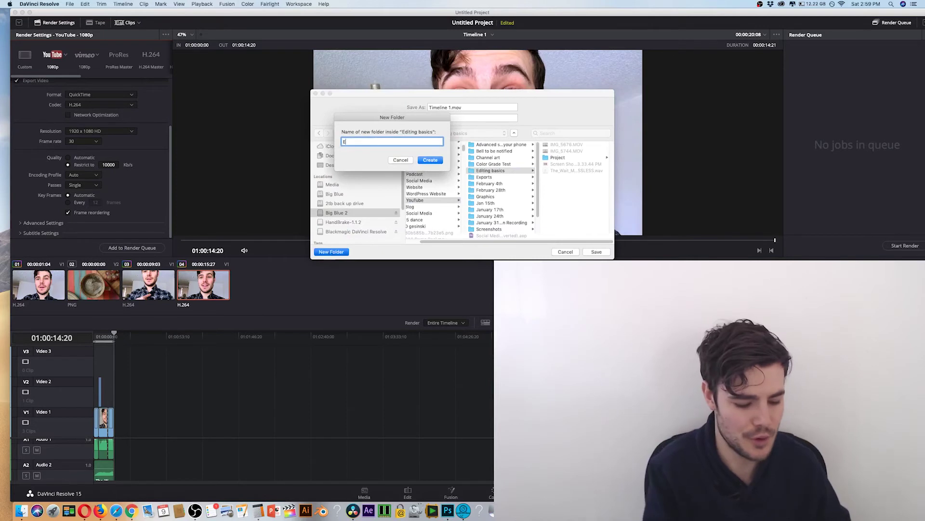
{"action": "type", "text": "xports"}
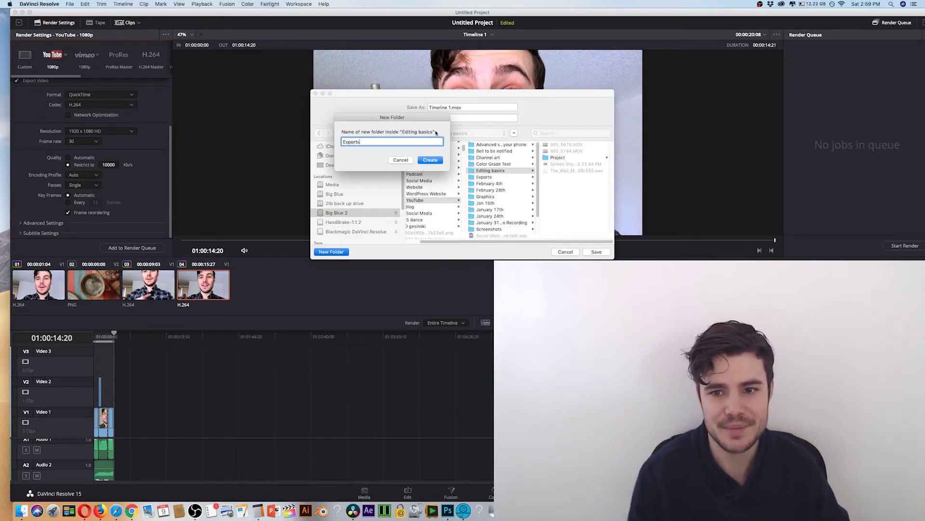
{"action": "left_click", "coordinate": [429, 161]}
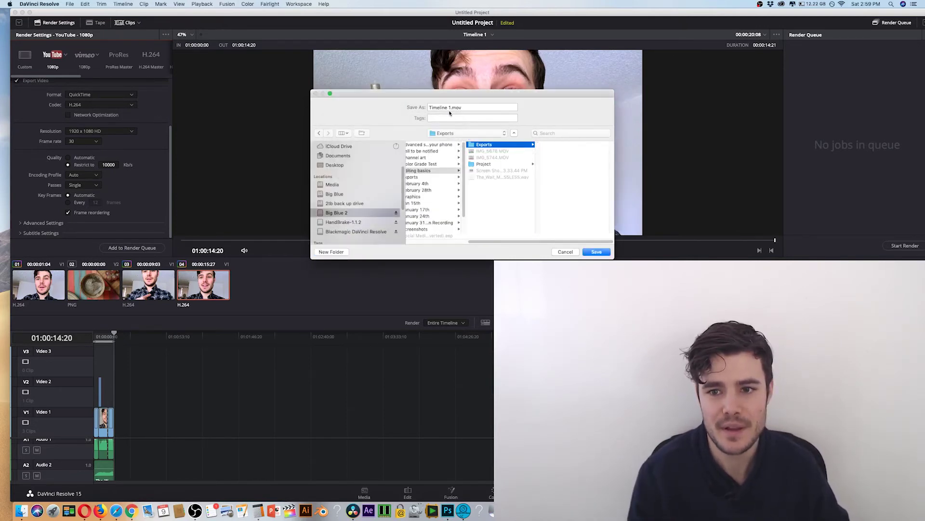
Name the output file Editing Basics.mov and save it in Exports to queue the render job
{"action": "left_click_drag", "start_coordinate": [450, 109], "coordinate": [441, 108]}
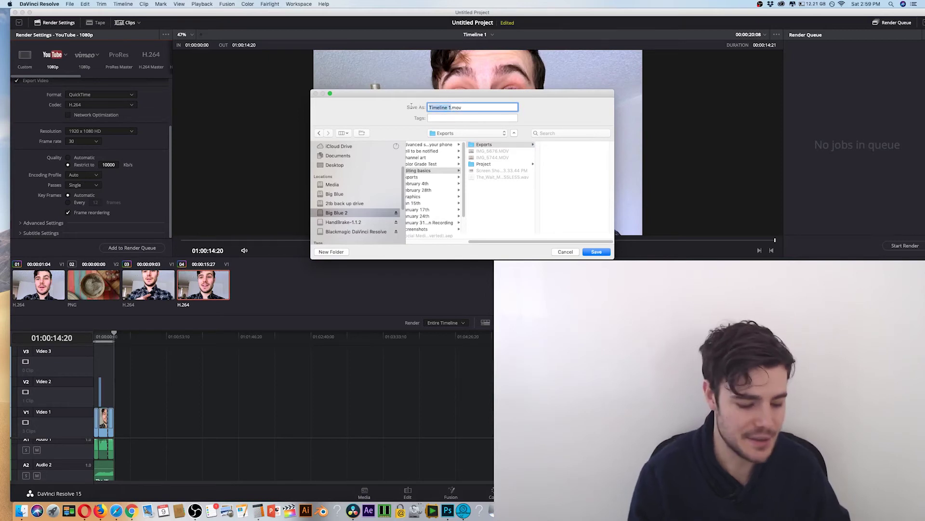
{"action": "type", "text": "Editing Basics"}
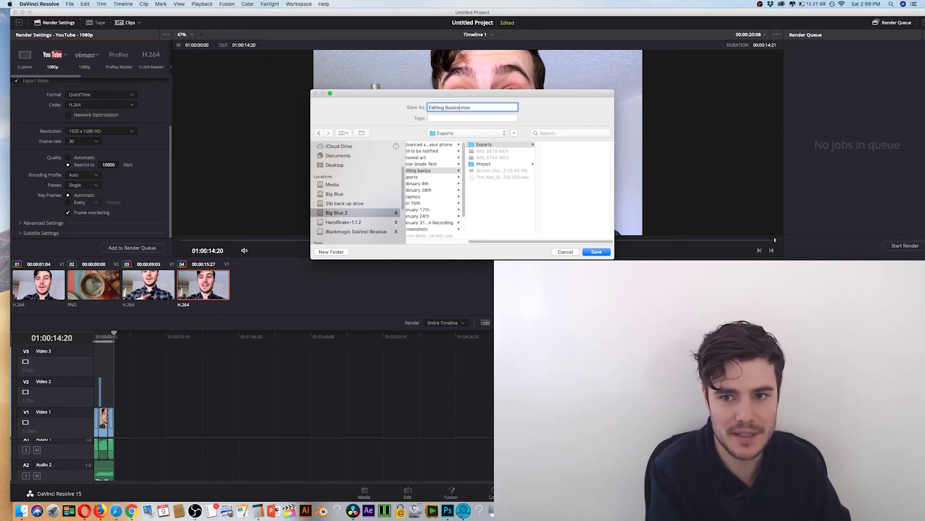
{"action": "left_click", "coordinate": [597, 251]}
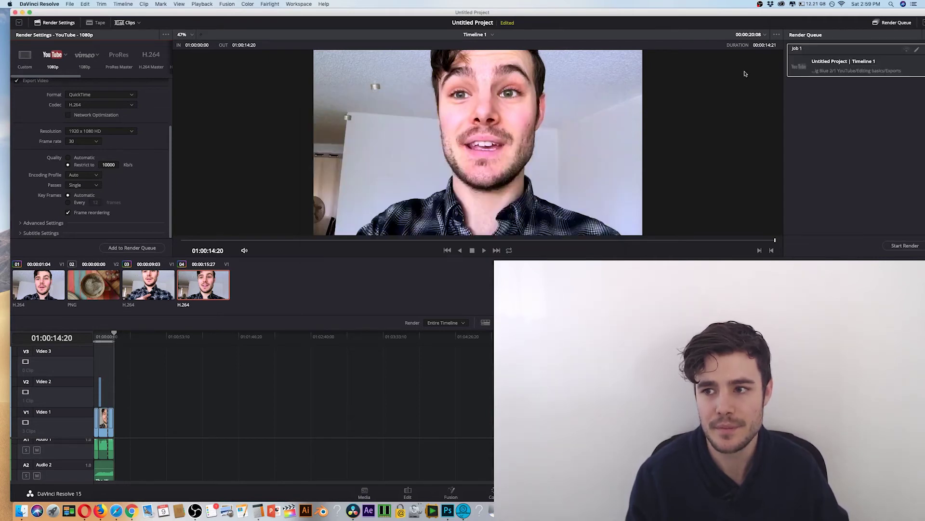
Move the program window so the whole render queue is in view, and bring the playhead to the timeline's start
{"action": "left_click_drag", "start_coordinate": [755, 17], "coordinate": [731, 16]}
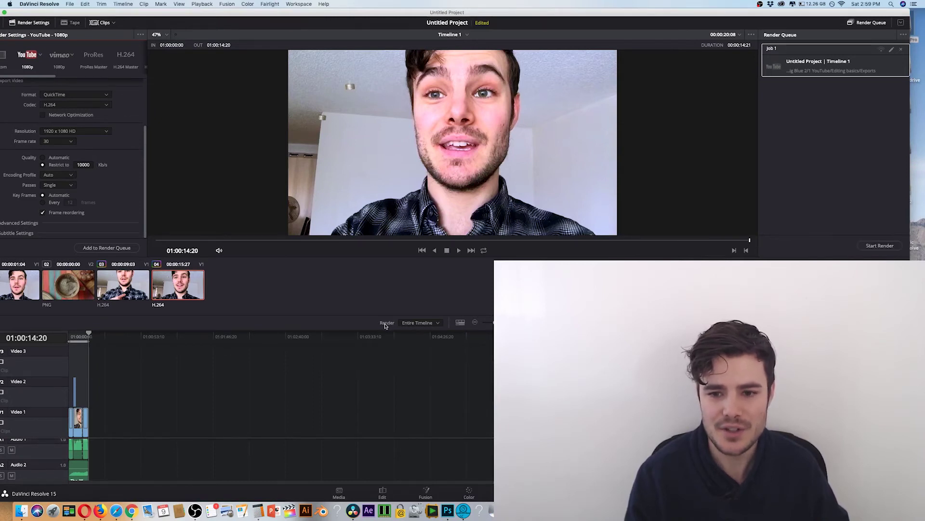
{"action": "left_click_drag", "start_coordinate": [90, 334], "coordinate": [81, 336]}
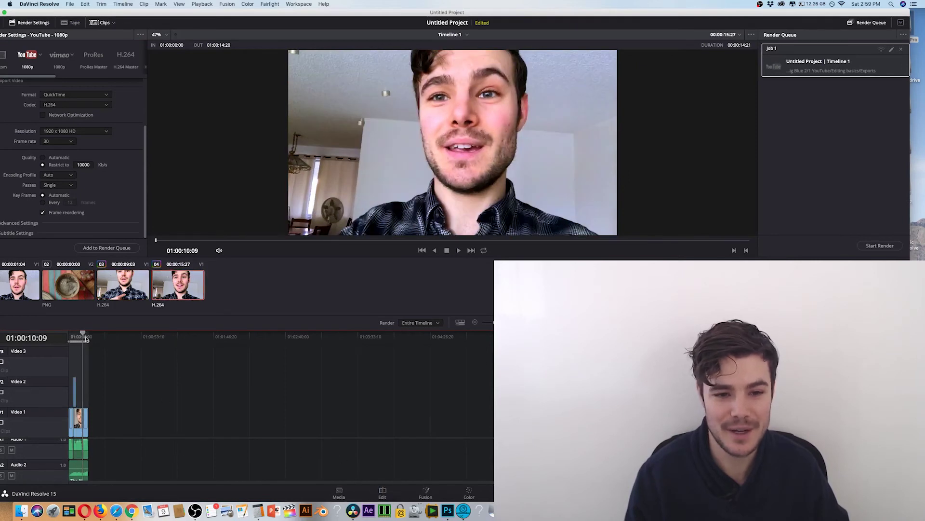
{"action": "left_click_drag", "start_coordinate": [83, 334], "coordinate": [51, 335]}
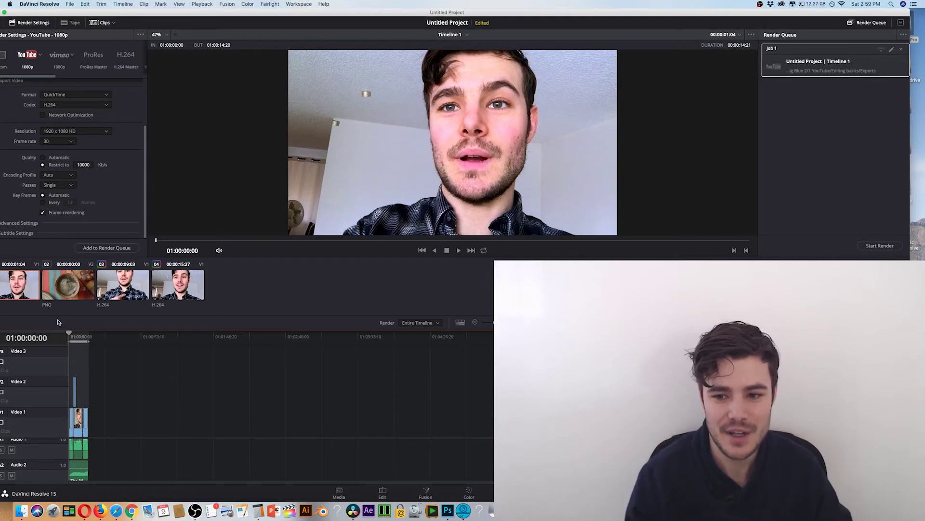
Set the render range to In/Out Range and mark it from 01:00:03:15 to 01:00:10:09
{"action": "left_click", "coordinate": [420, 324]}
{"action": "left_click", "coordinate": [418, 340]}
{"action": "left_click_drag", "start_coordinate": [83, 337], "coordinate": [76, 336]}
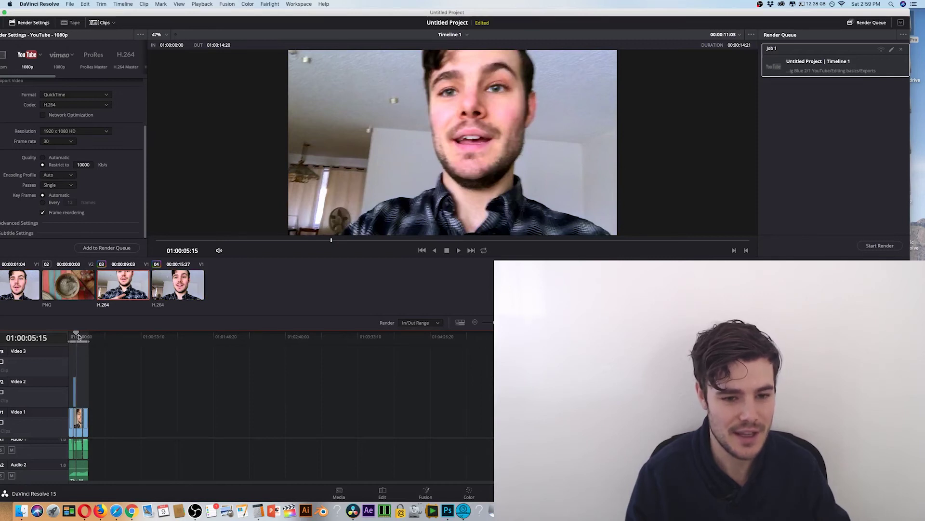
{"action": "left_click_drag", "start_coordinate": [77, 336], "coordinate": [74, 337]}
{"action": "key", "text": "i"}
{"action": "key", "text": "o"}
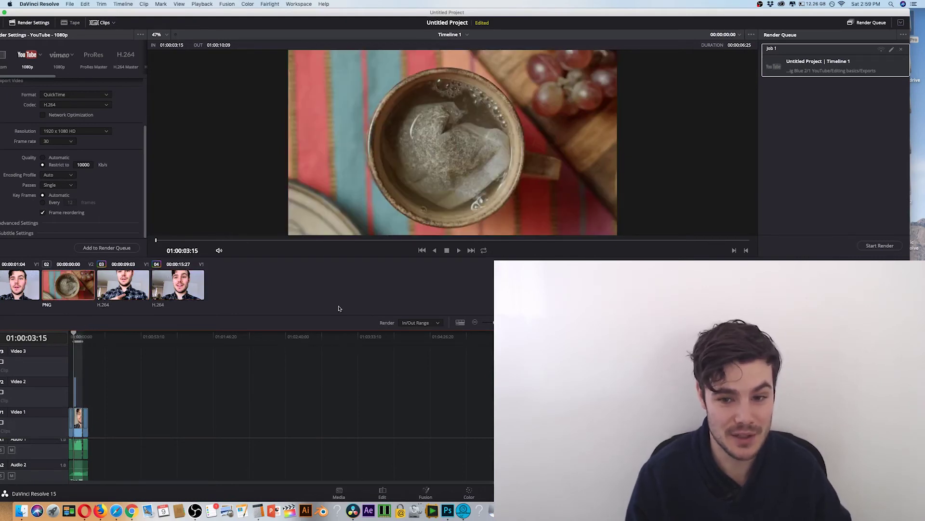
Reset the render range to Entire Timeline, and mark an In/Out Range from 01:00:03:15 to 01:00:10:09 again
{"action": "left_click", "coordinate": [409, 323]}
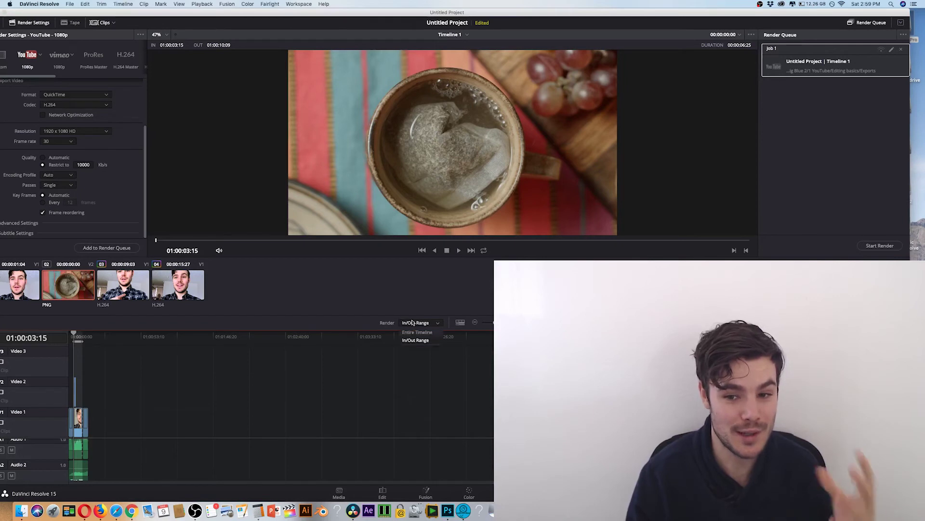
{"action": "left_click", "coordinate": [416, 332]}
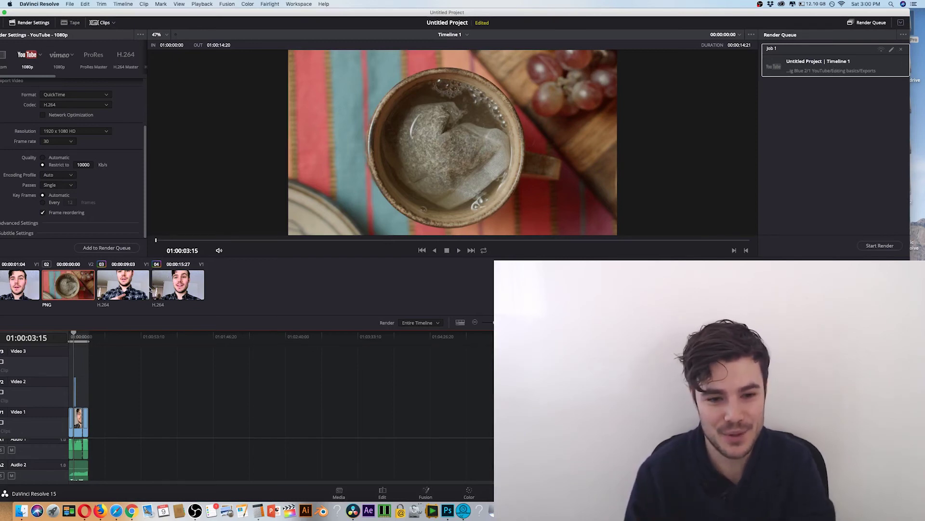
{"action": "left_click", "coordinate": [410, 323]}
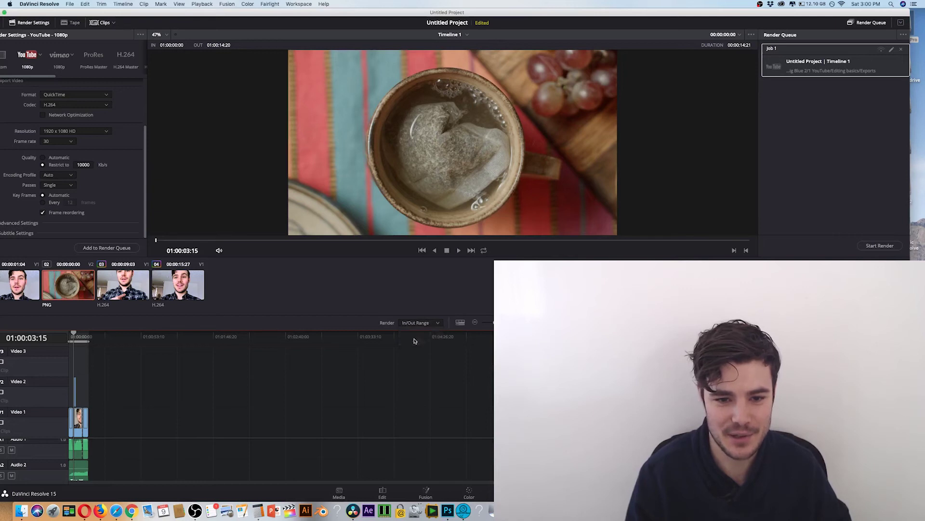
{"action": "key", "text": "i"}
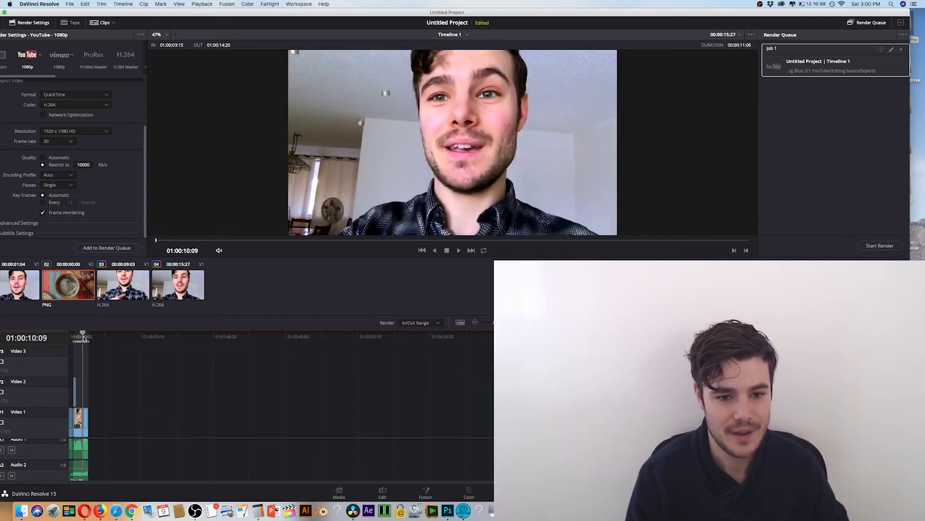
{"action": "left_click", "coordinate": [83, 338]}
{"action": "key", "text": "o"}
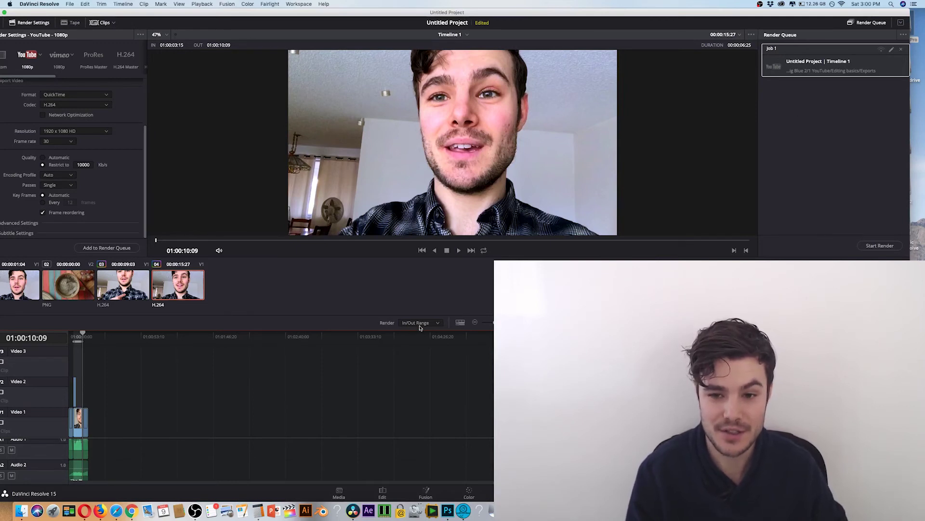
Add the marked range to the render queue as a second job, and remove that job from the queue
{"action": "left_click", "coordinate": [118, 249]}
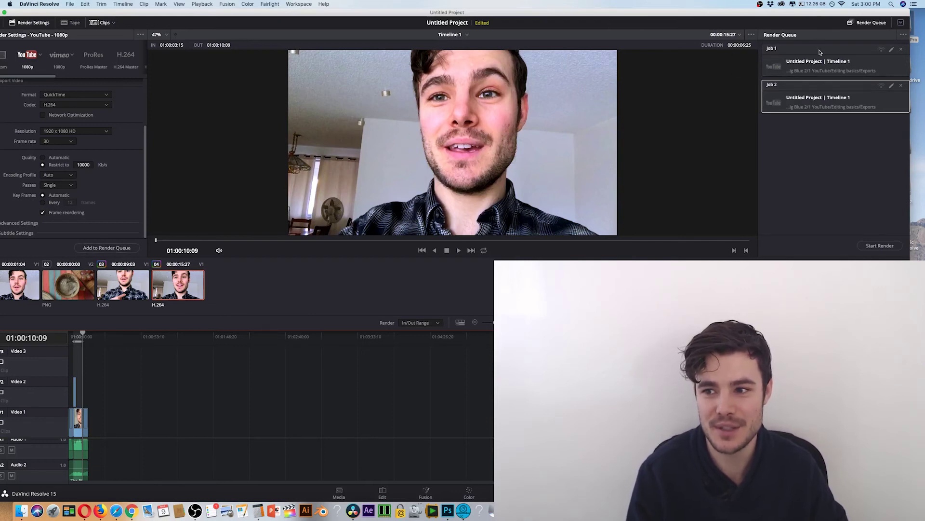
{"action": "left_click", "coordinate": [900, 86]}
Select Job 1 in the render queue and start rendering it
{"action": "left_click", "coordinate": [854, 72]}
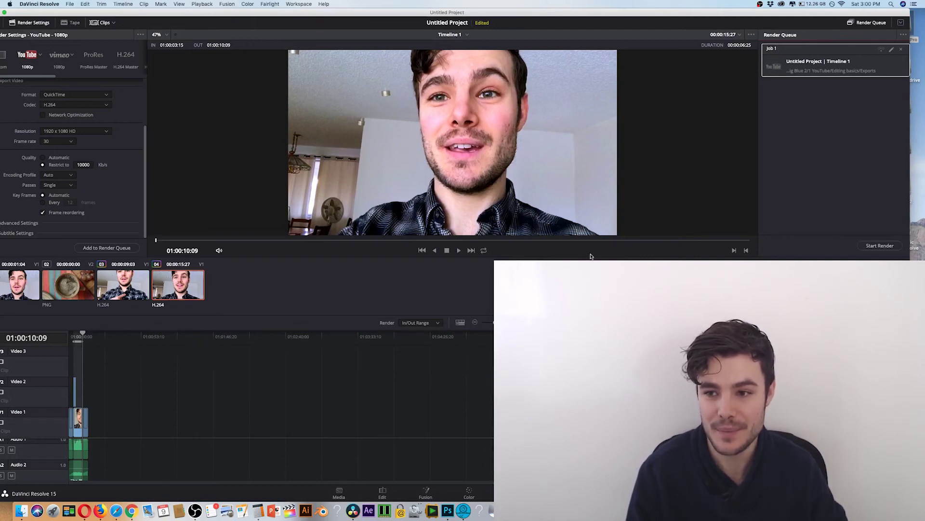
{"action": "left_click", "coordinate": [876, 246]}
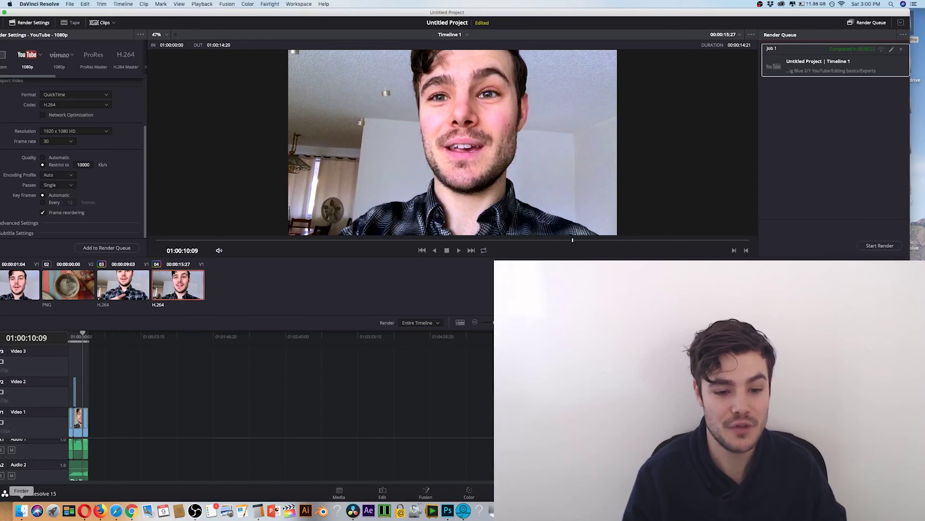
Switch to Finder, open the Exports folder inside Editing basics, and select the rendered Editing Basics movie
{"action": "left_click", "coordinate": [22, 510]}
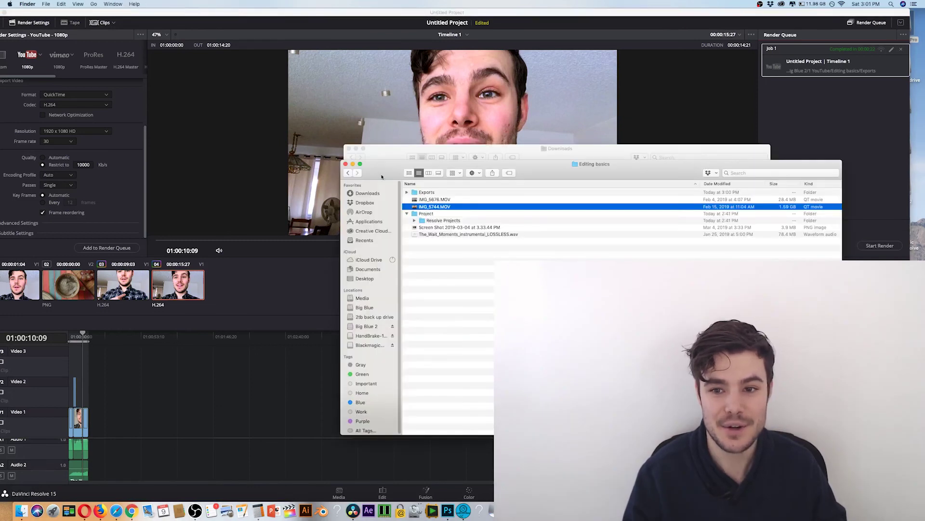
{"action": "left_click_drag", "start_coordinate": [382, 177], "coordinate": [331, 142]}
{"action": "double_click", "coordinate": [375, 160]}
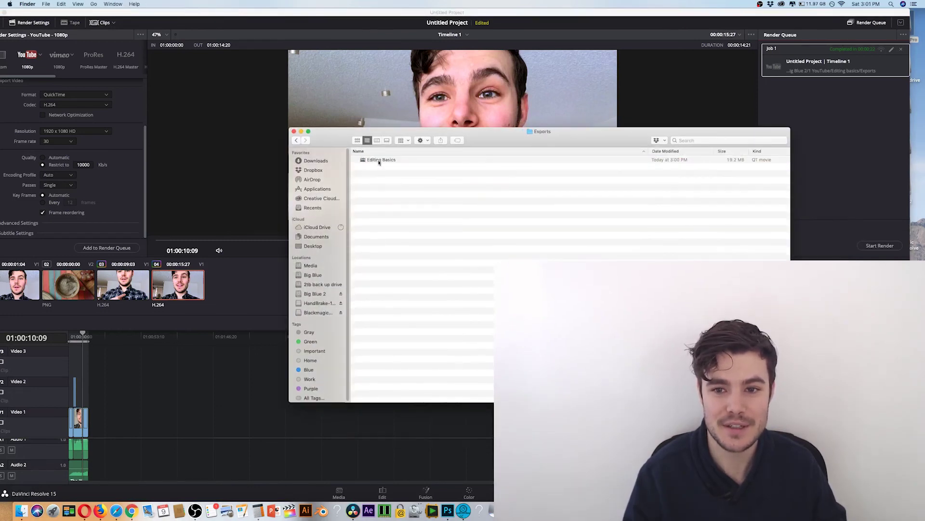
{"action": "left_click", "coordinate": [380, 161]}
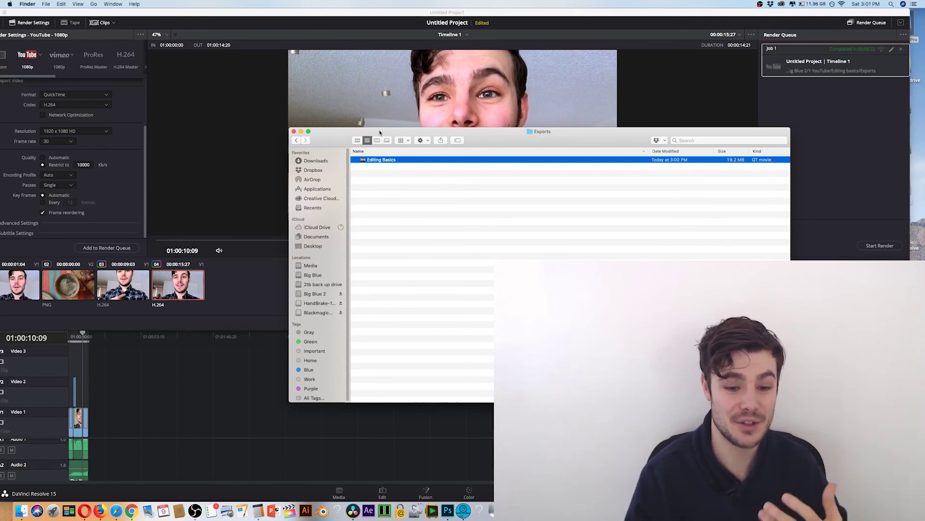
{"action": "left_click_drag", "start_coordinate": [380, 132], "coordinate": [343, 112]}
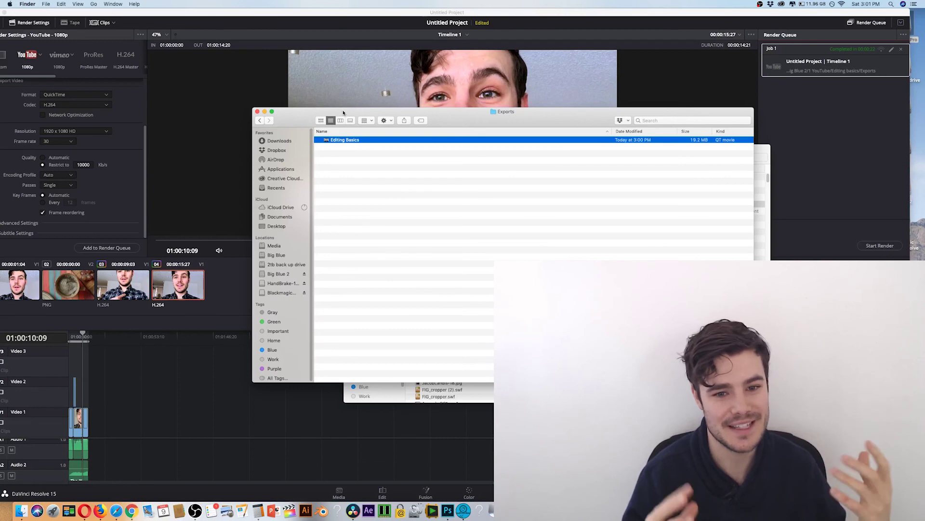
{"action": "left_click_drag", "start_coordinate": [344, 113], "coordinate": [338, 109]}
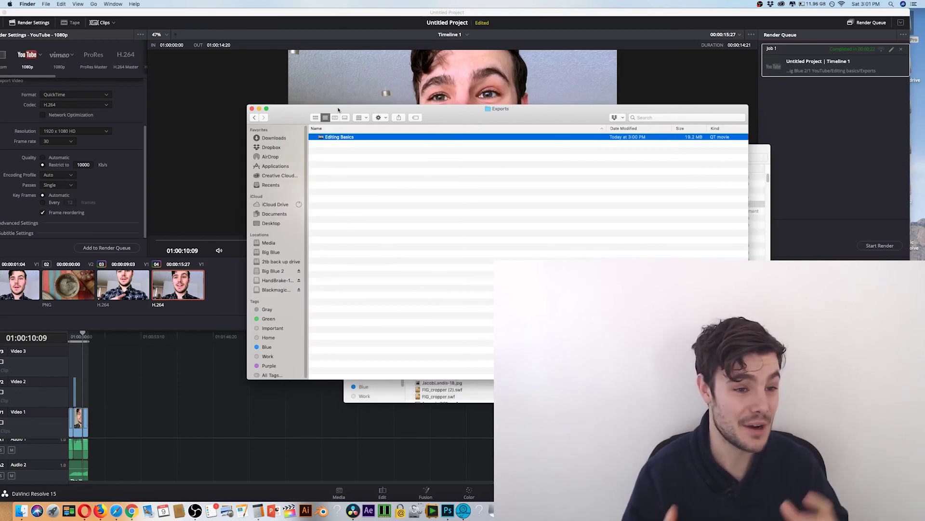